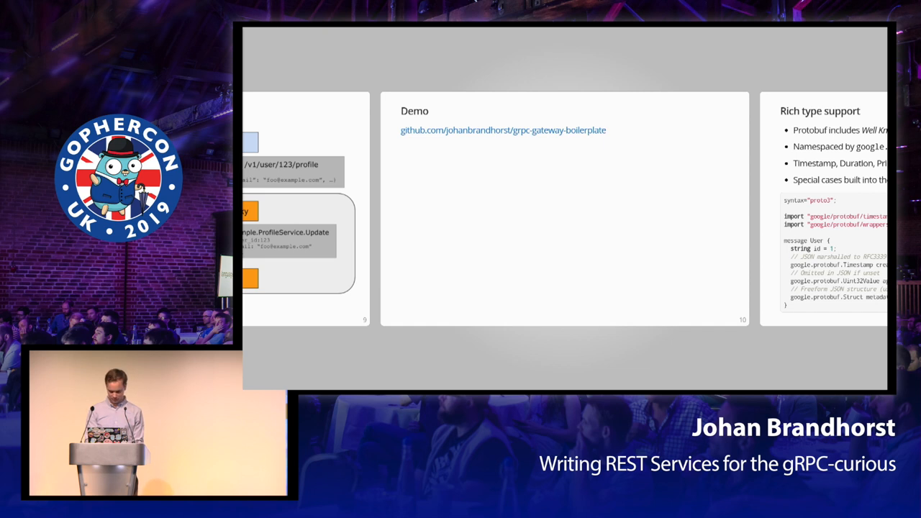
- Enlarge example.proto text twice, hide the explorer and bring the UserService definition into view
key(alt+Tab)
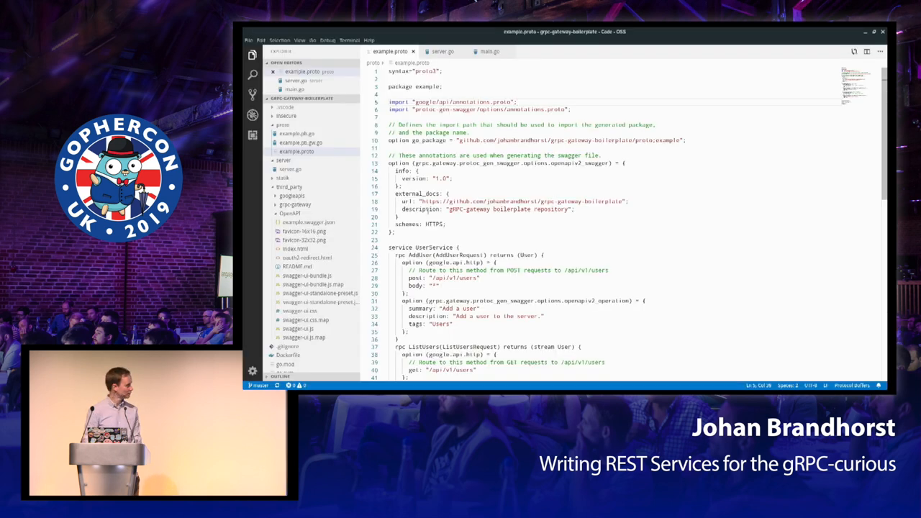
click(488, 234)
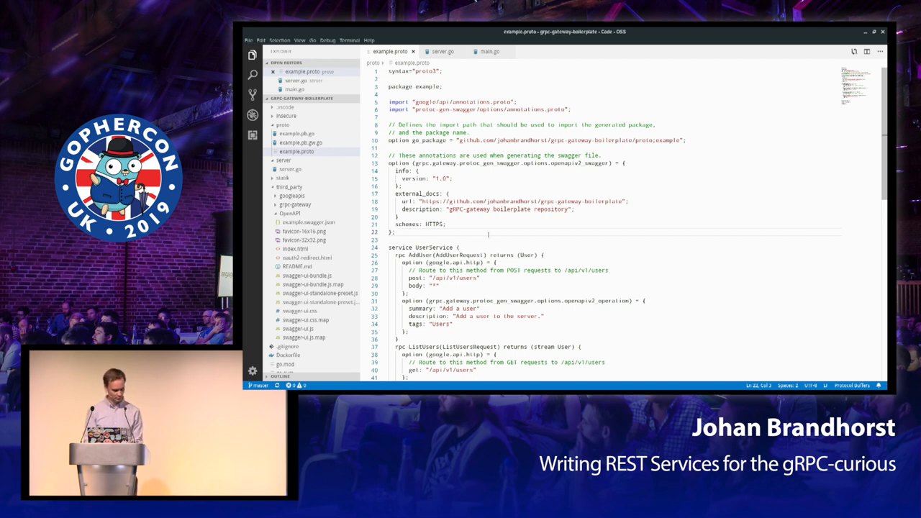
key(ctrl+plus)
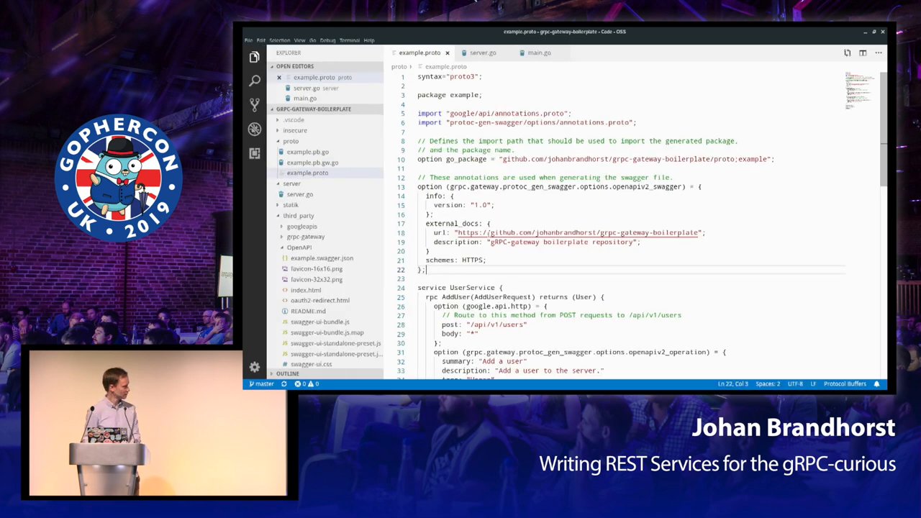
key(ctrl+plus)
key(ctrl+b)
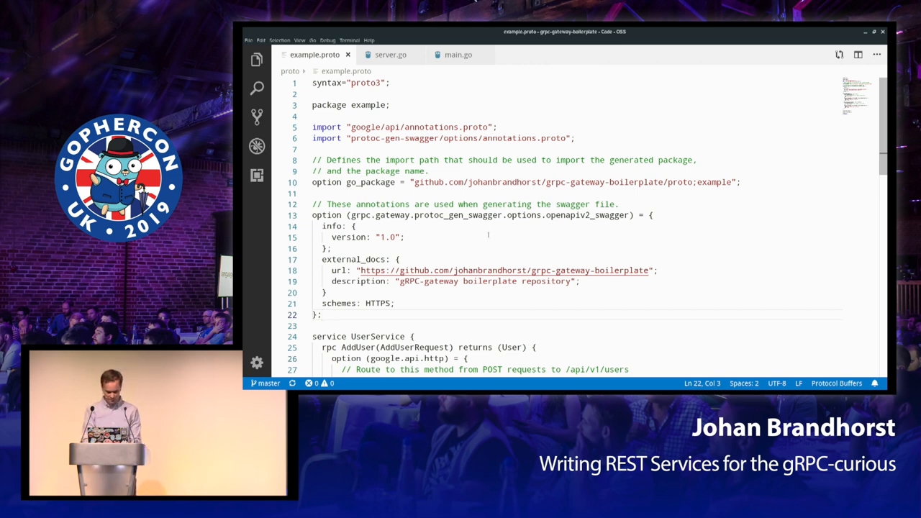
click(752, 232)
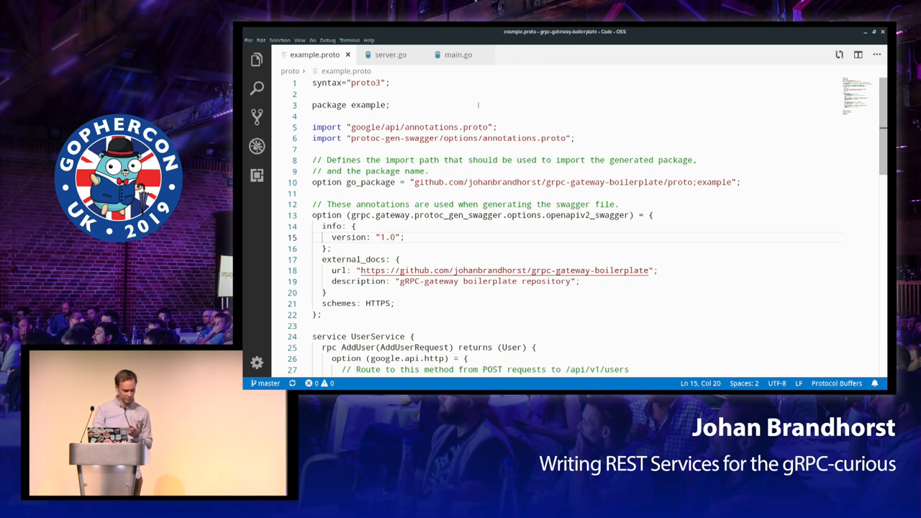
click(648, 192)
scroll(657, 197, down, 1)
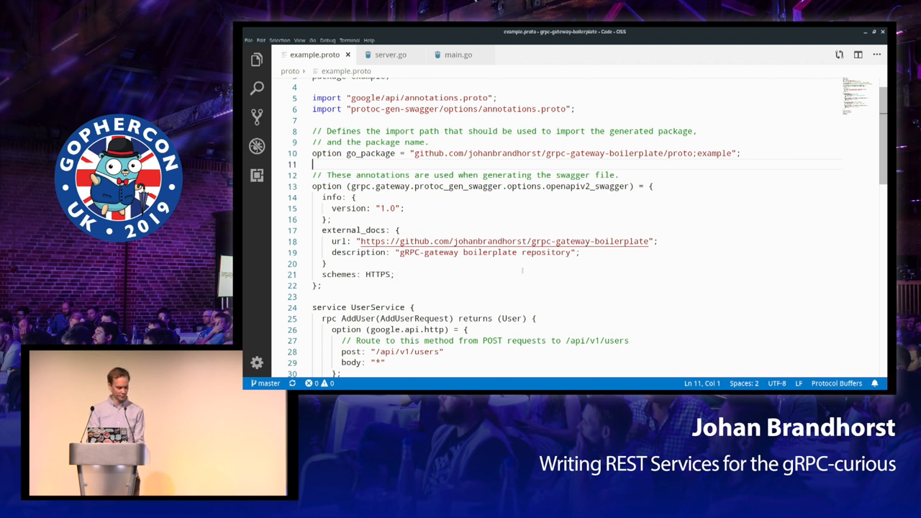
scroll(522, 269, down, 4)
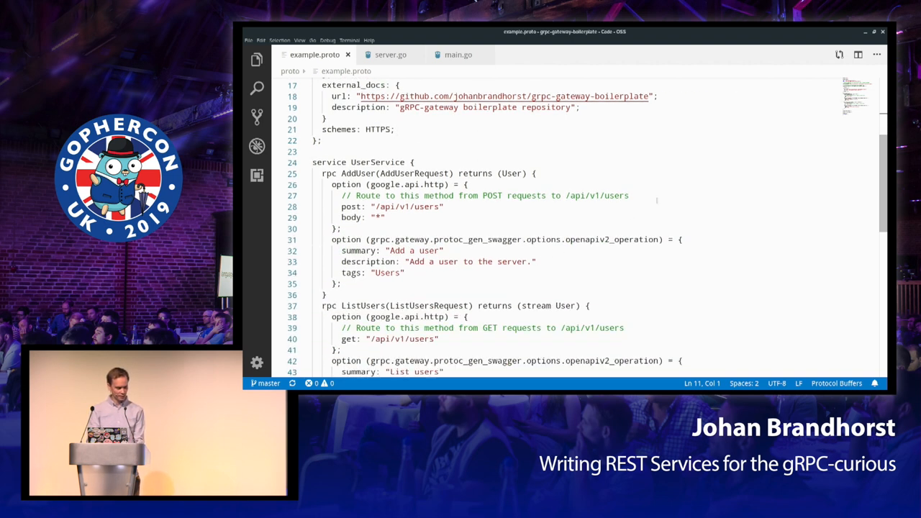
scroll(656, 201, down, 1)
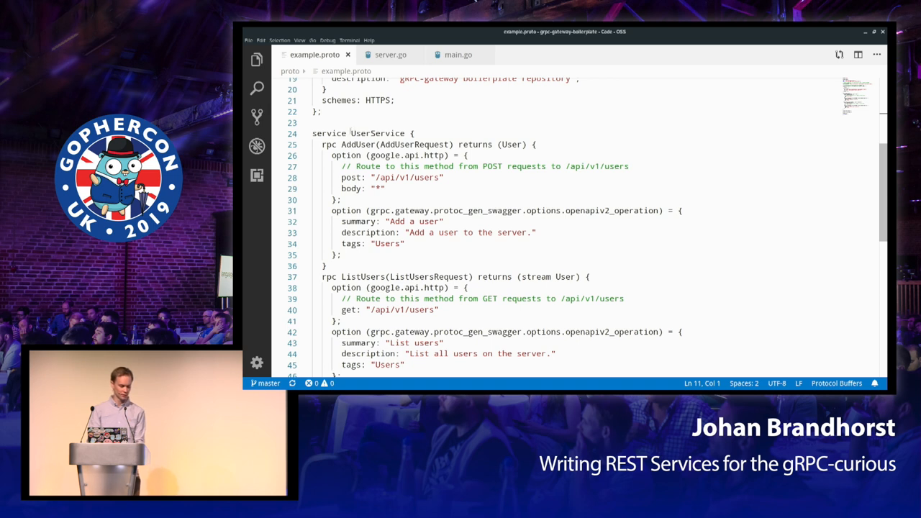
click(361, 144)
double_click(361, 144)
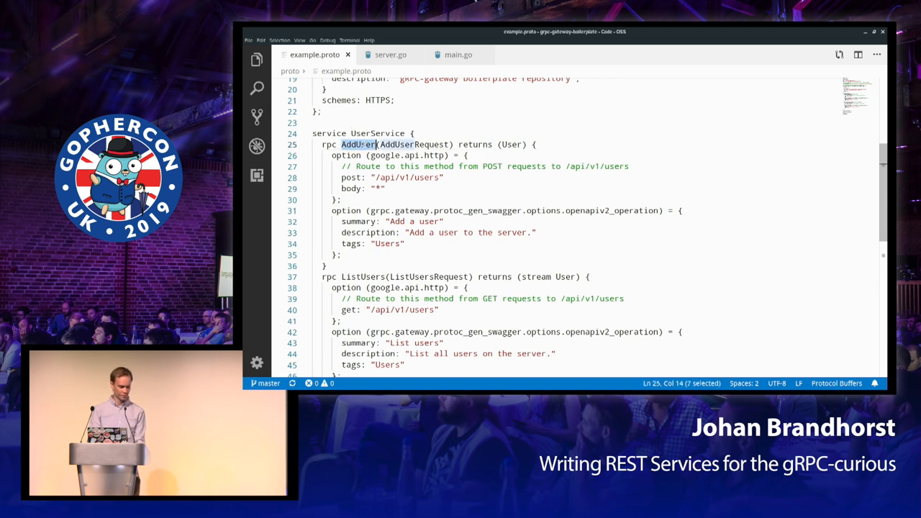
click(362, 144)
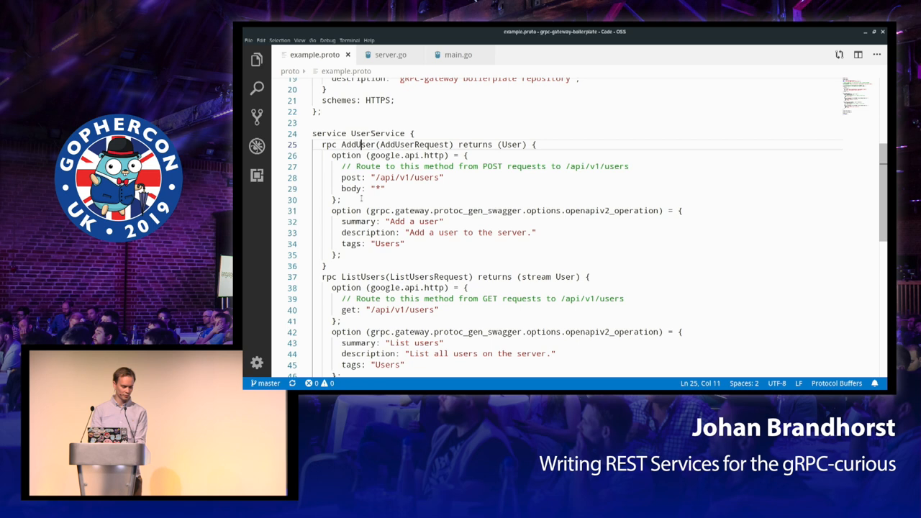
scroll(361, 197, down, 1)
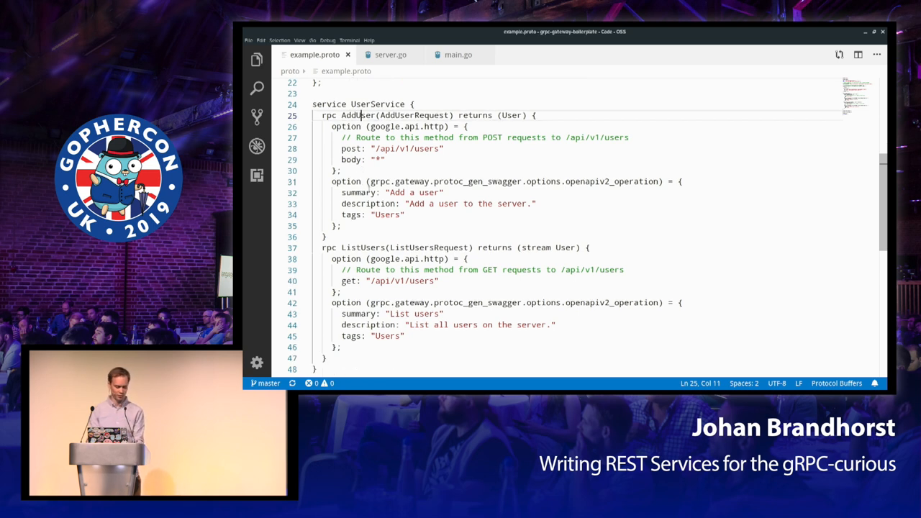
scroll(420, 194, down, 2)
scroll(421, 196, down, 1)
scroll(422, 197, down, 1)
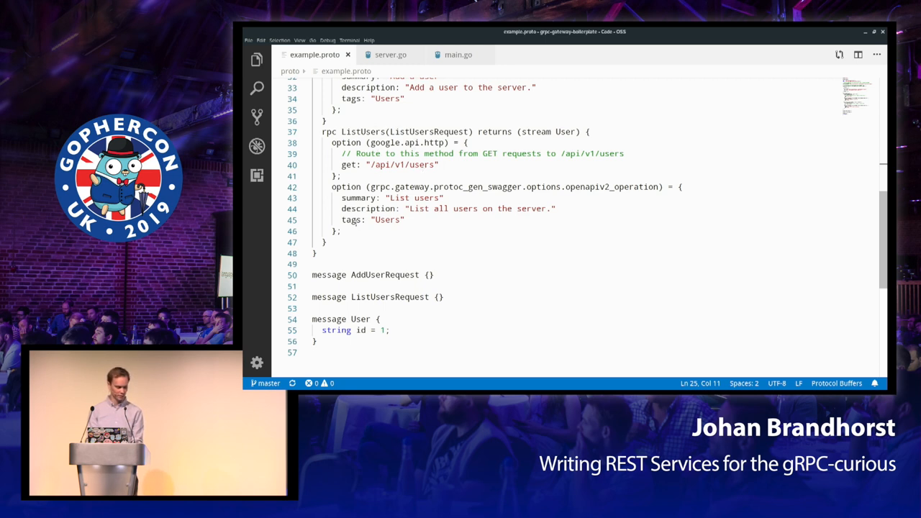
scroll(395, 278, down, 1)
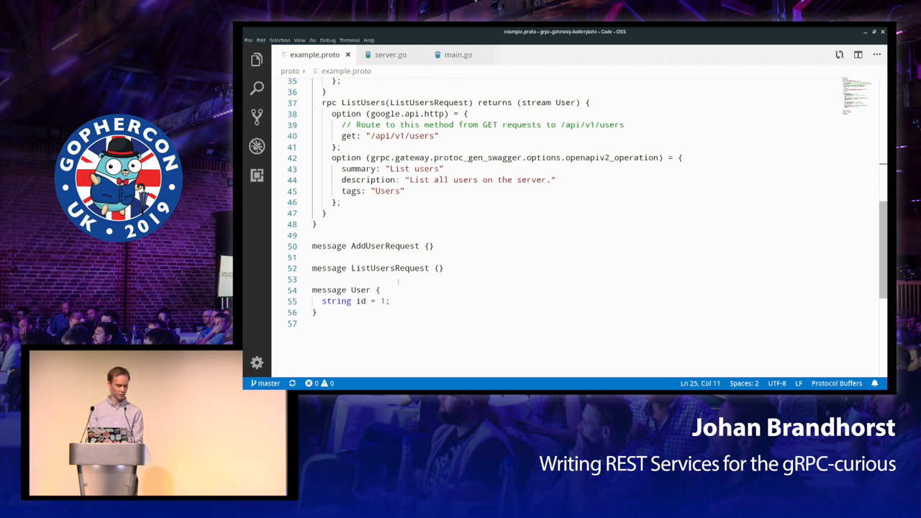
scroll(398, 280, down, 2)
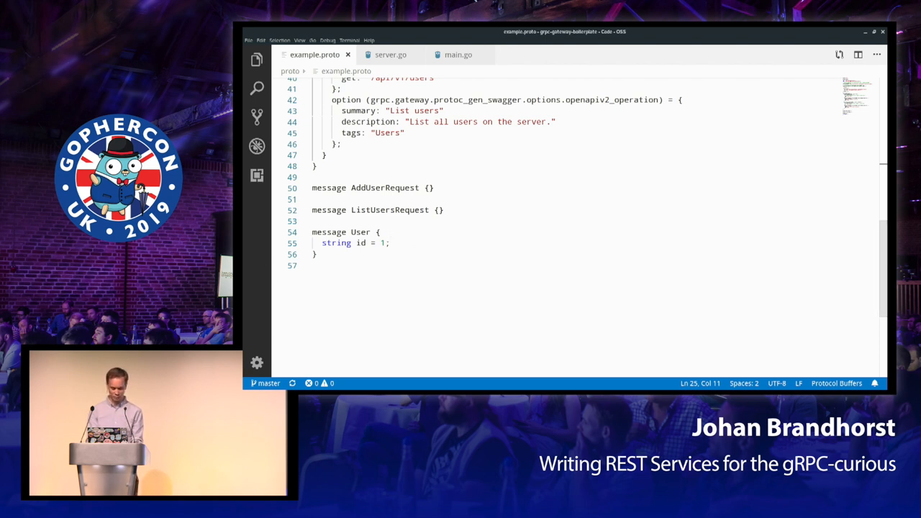
- Run go run main.go in the integrated terminal, then switch to the browser
click(373, 257)
key(ctrl+grave)
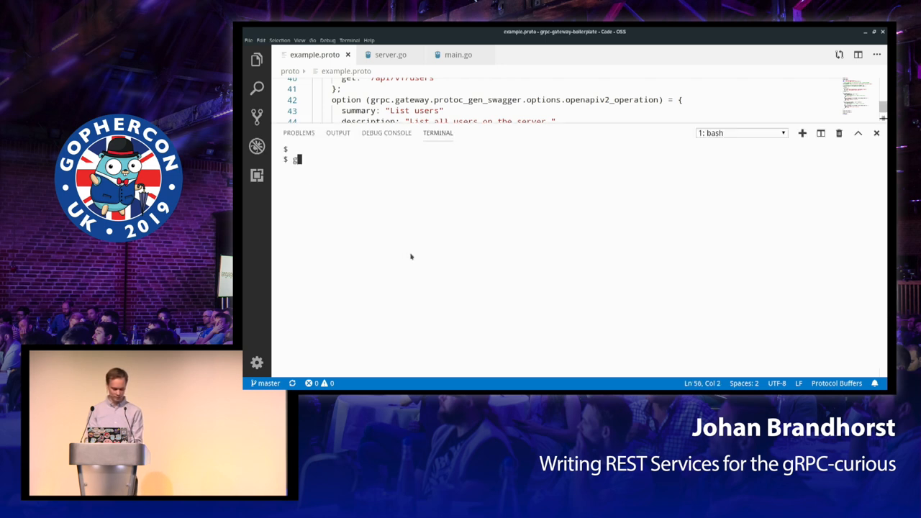
text(go run main.go)
key(Return)
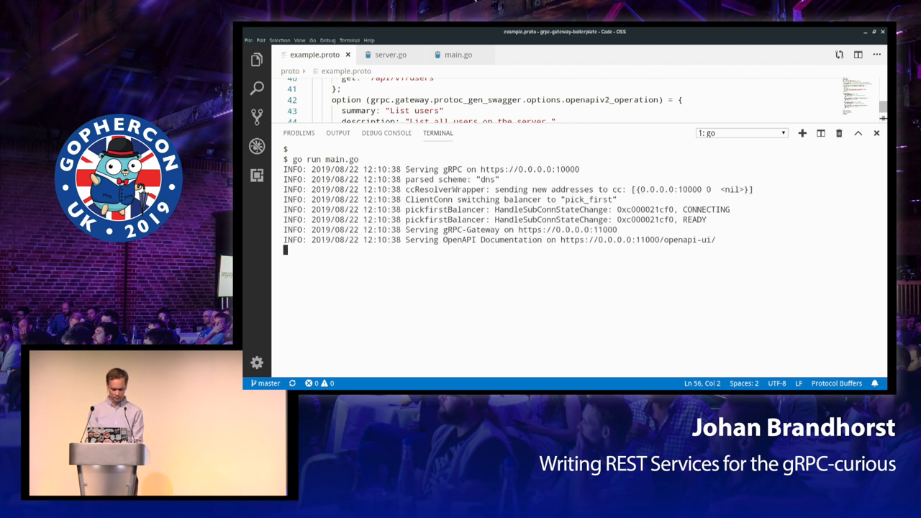
key(alt+Tab)
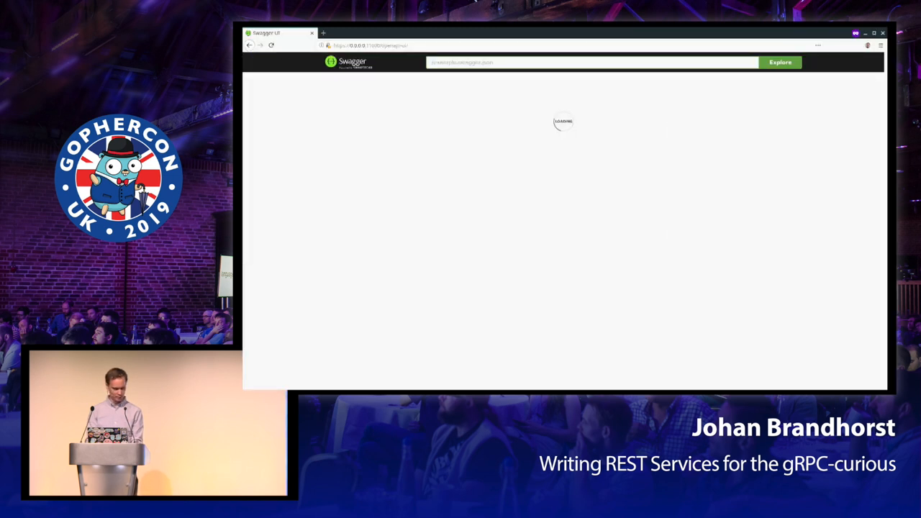
- Enlarge the Swagger page and collapse the list-users operation and Models section
click(703, 205)
key(ctrl+plus)
key(ctrl+plus)
key(ctrl+plus)
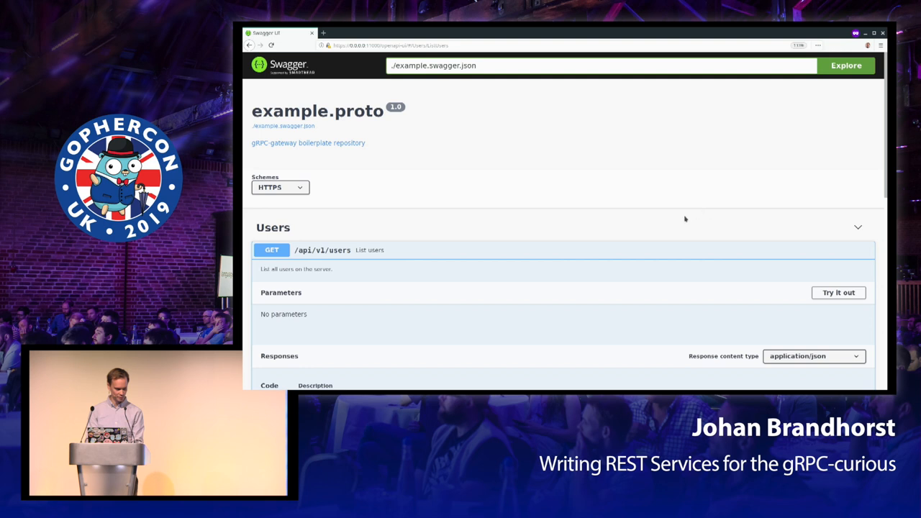
click(601, 248)
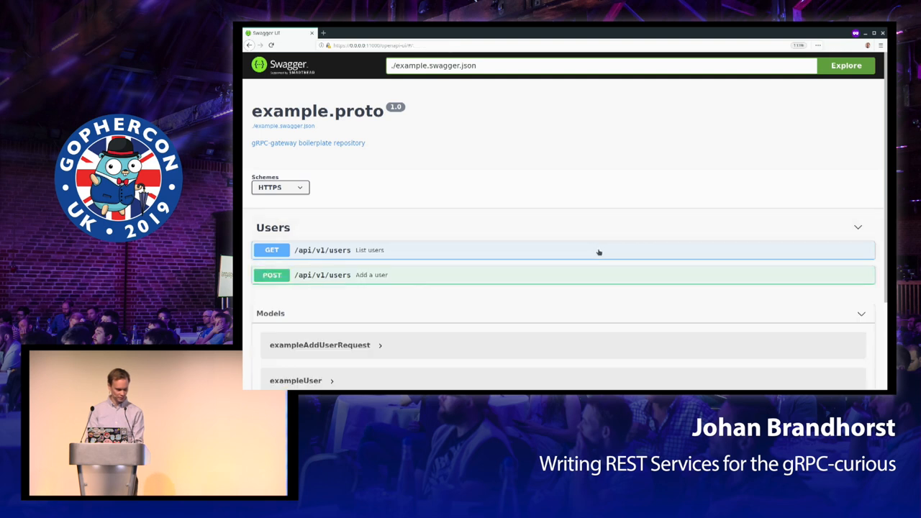
click(541, 323)
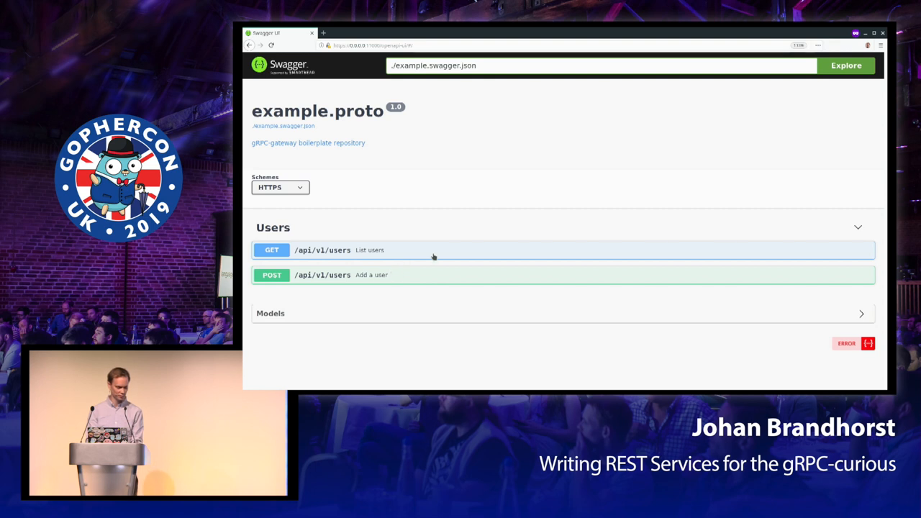
- Execute POST /api/v1/users twice via Try it out, each returning a new user id
click(411, 274)
scroll(623, 201, down, 5)
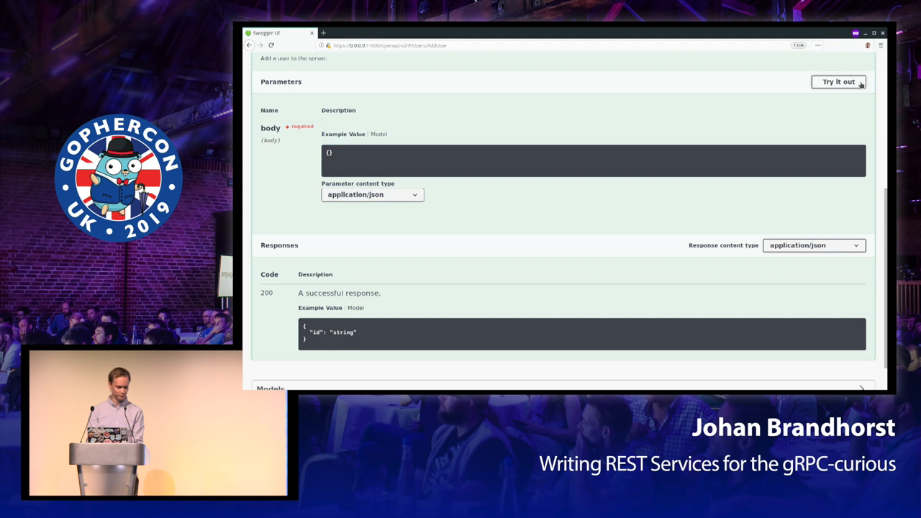
click(860, 85)
scroll(409, 314, down, 3)
click(584, 195)
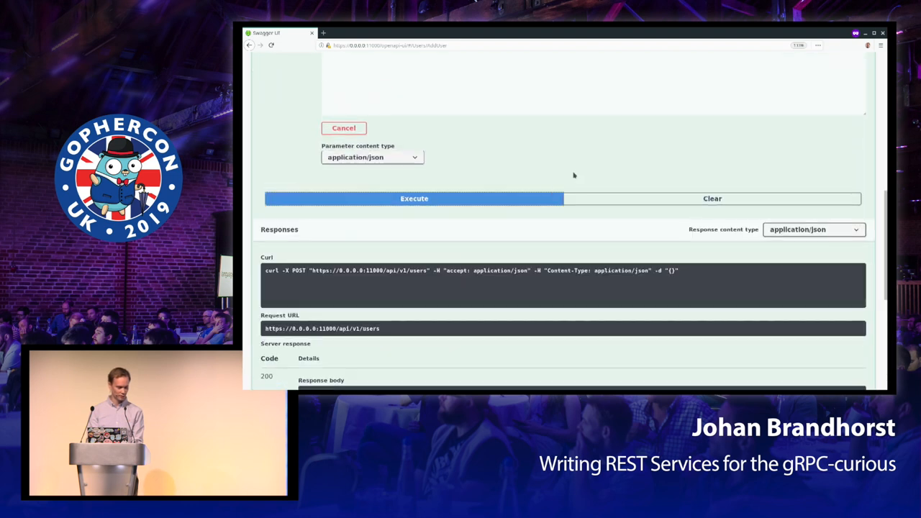
scroll(573, 174, down, 3)
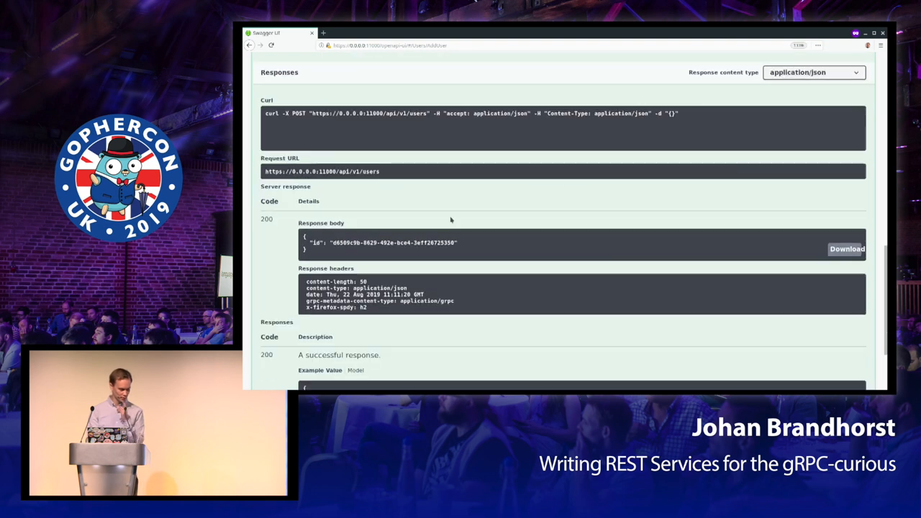
scroll(467, 212, up, 3)
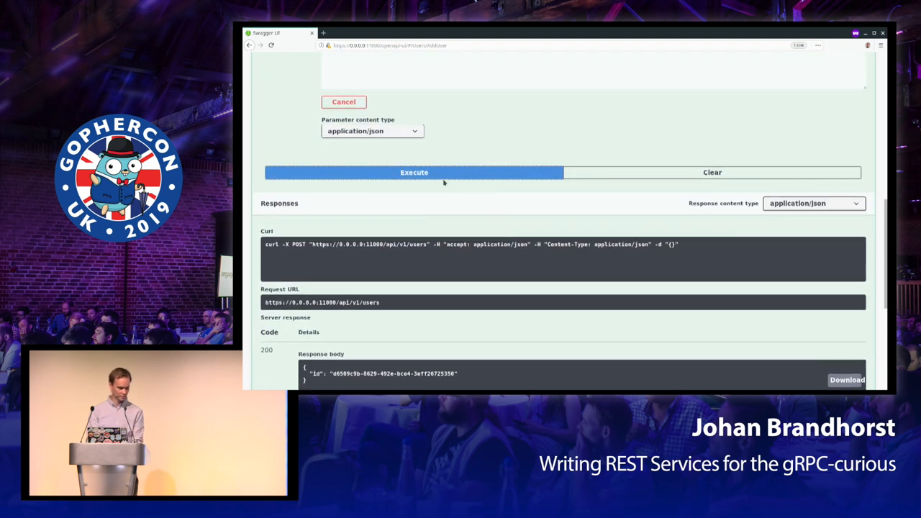
click(444, 174)
scroll(478, 221, down, 3)
scroll(477, 222, up, 10)
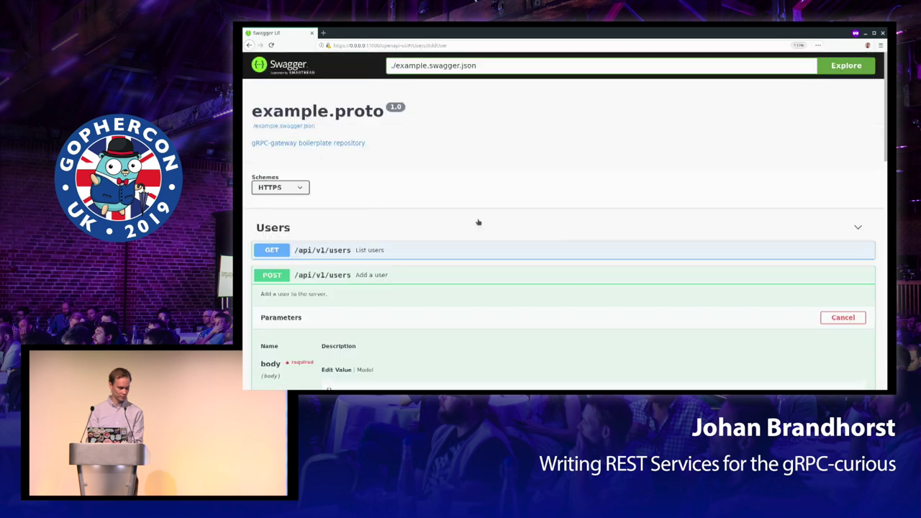
- Execute GET /api/v1/users via Try it out, listing both user ids
click(446, 253)
scroll(689, 205, down, 2)
scroll(719, 204, down, 1)
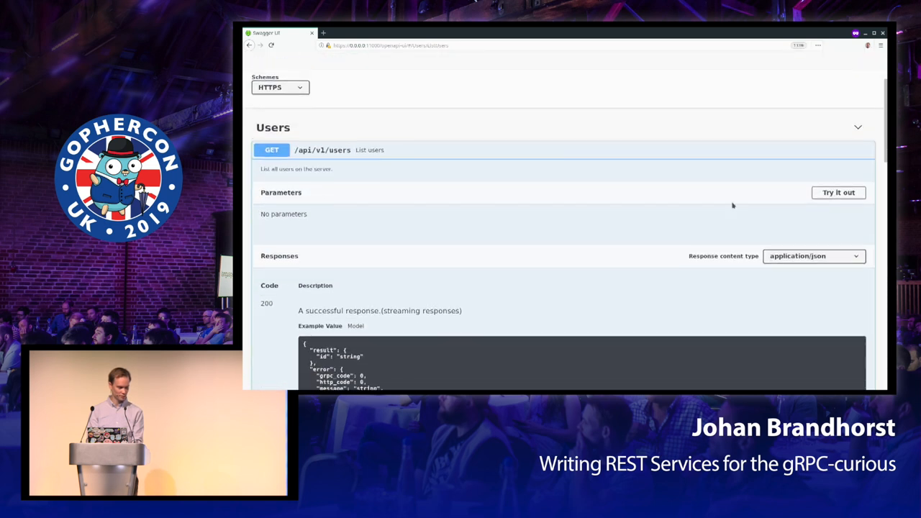
click(839, 188)
scroll(719, 197, down, 2)
scroll(719, 197, down, 1)
scroll(664, 121, up, 1)
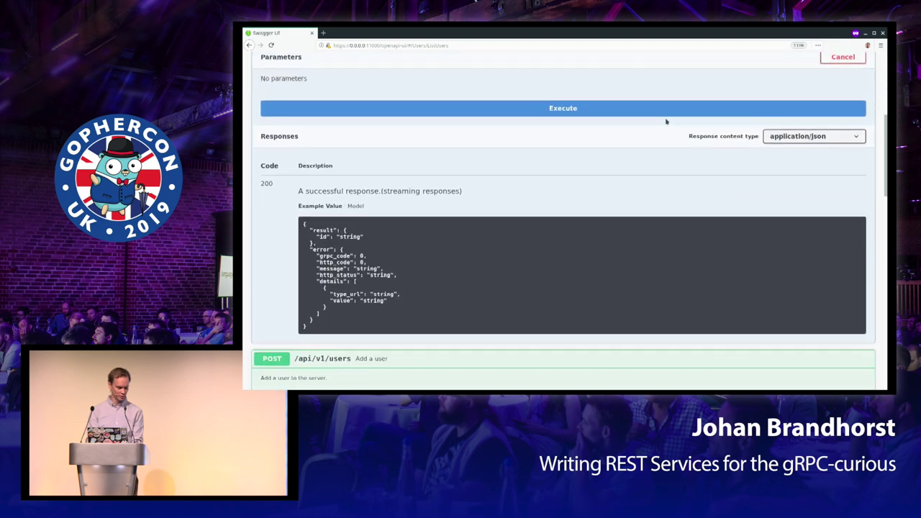
click(620, 108)
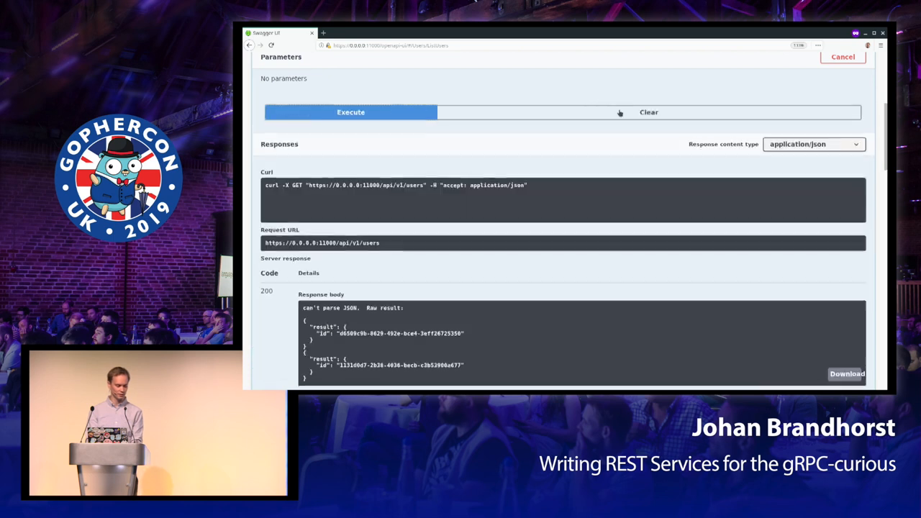
scroll(620, 115, down, 2)
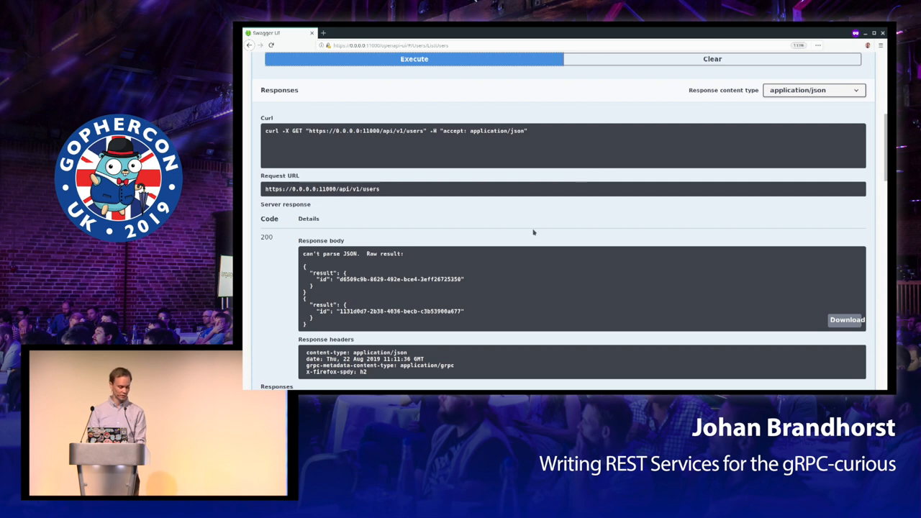
scroll(534, 232, down, 1)
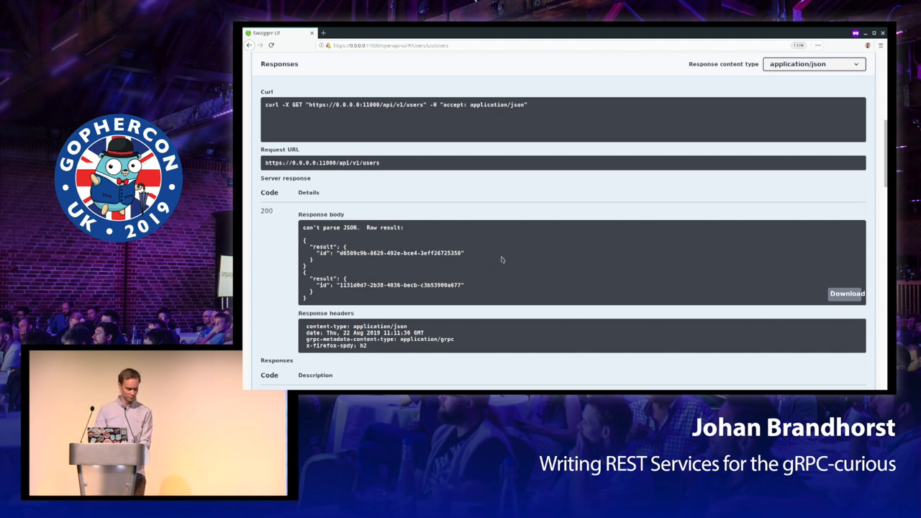
scroll(502, 259, down, 2)
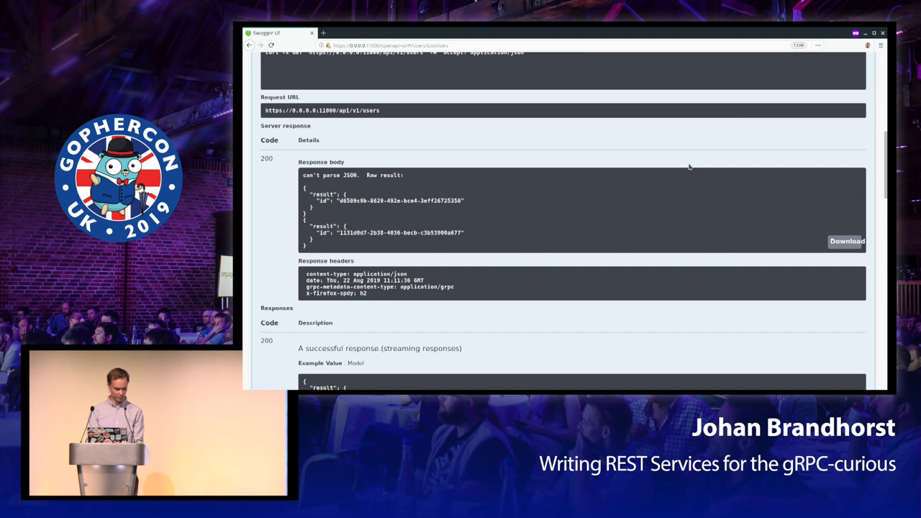
- Stop the running gateway server with Ctrl+C and hide the terminal
key(alt+Tab)
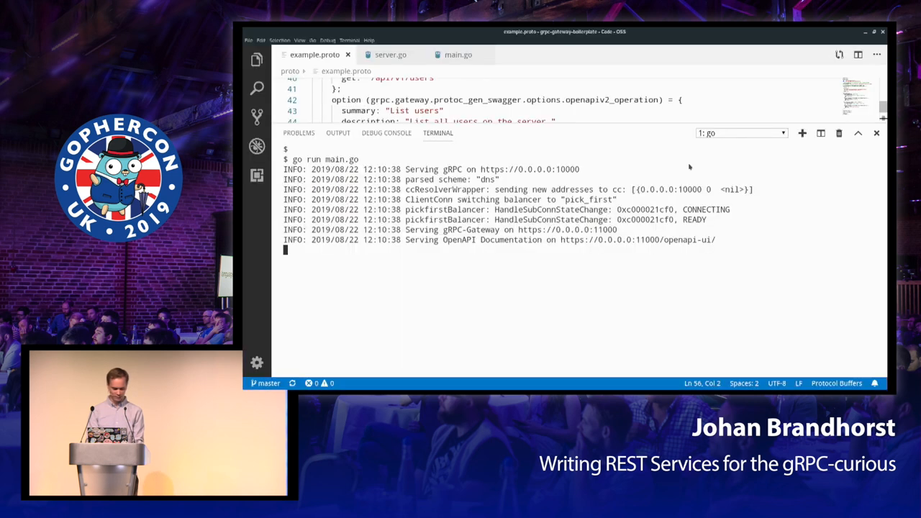
key(ctrl+c)
key(ctrl+grave)
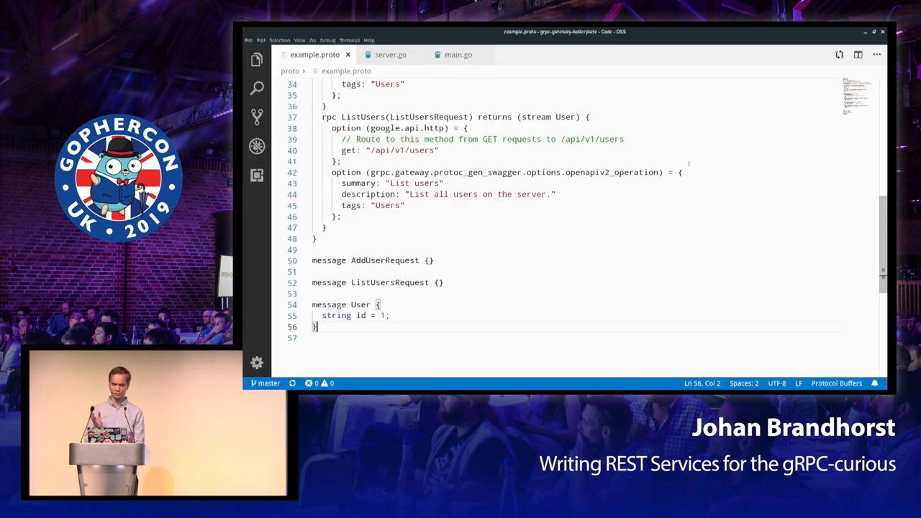
click(521, 213)
scroll(521, 213, up, 4)
scroll(520, 213, up, 7)
scroll(517, 214, down, 1)
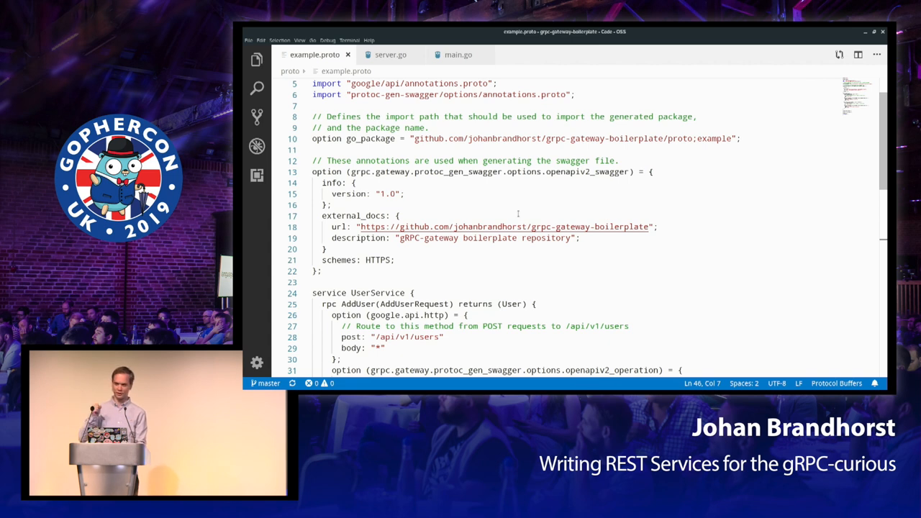
scroll(518, 214, down, 4)
scroll(517, 213, down, 3)
scroll(518, 214, down, 3)
scroll(488, 236, down, 1)
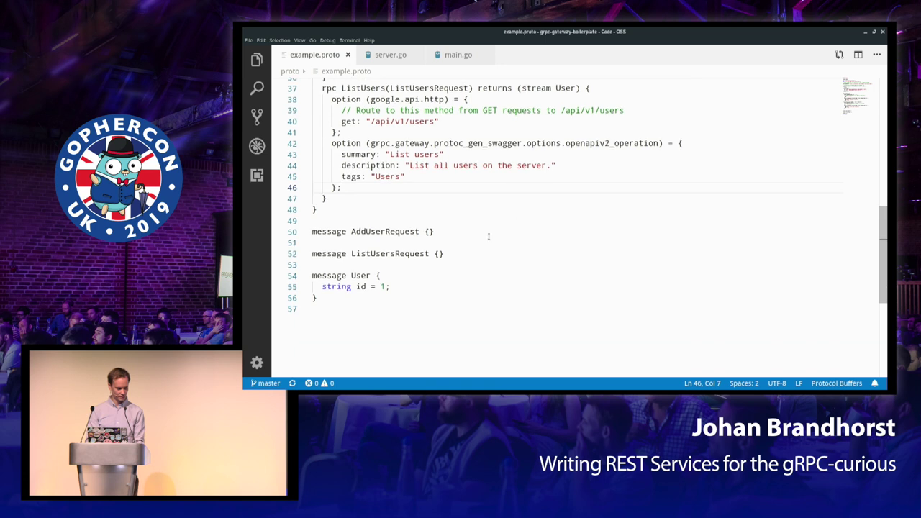
- Add a 'string email = 2;' field to the User message below id
click(409, 282)
key(Return)
text(string email)
text(= )
text(= 2;)
key(Left)
key(Left)
key(BackSpace)
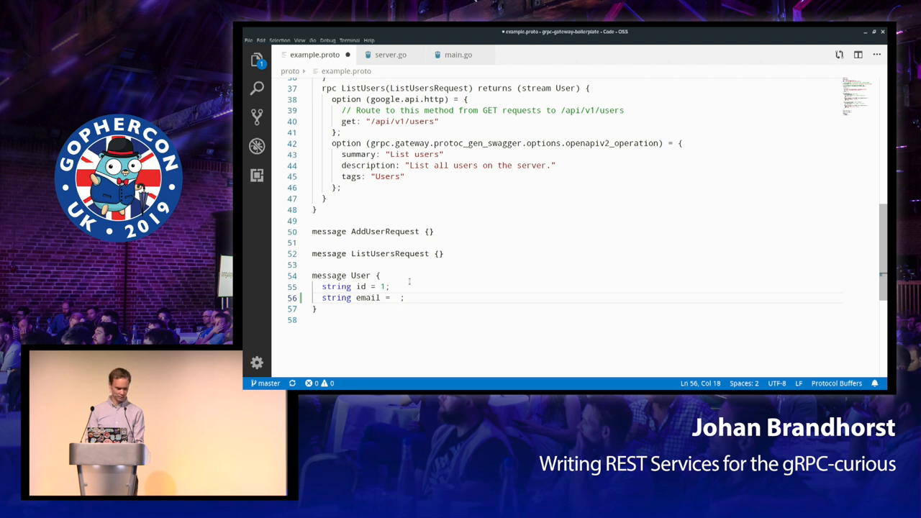
text(2)
key(Up)
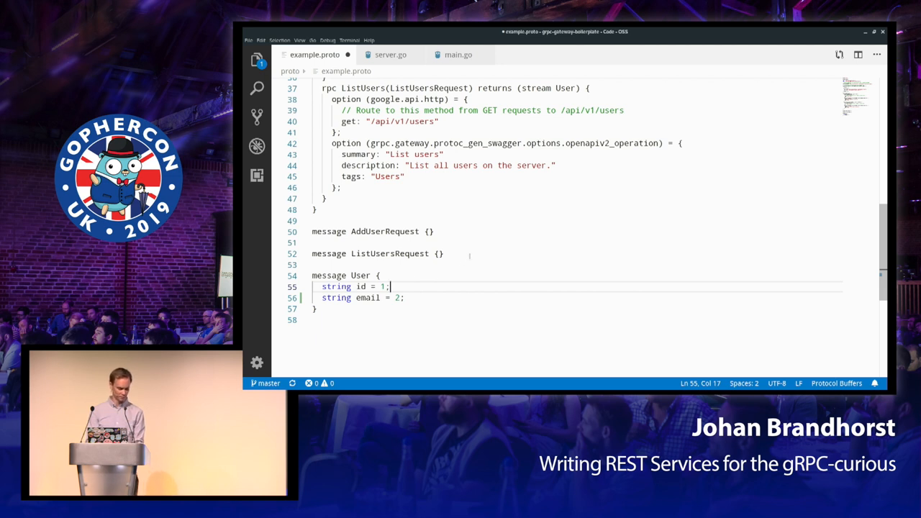
- Add a 'string email = 1;' field to AddUserRequest and save example.proto
click(429, 231)
key(Return)
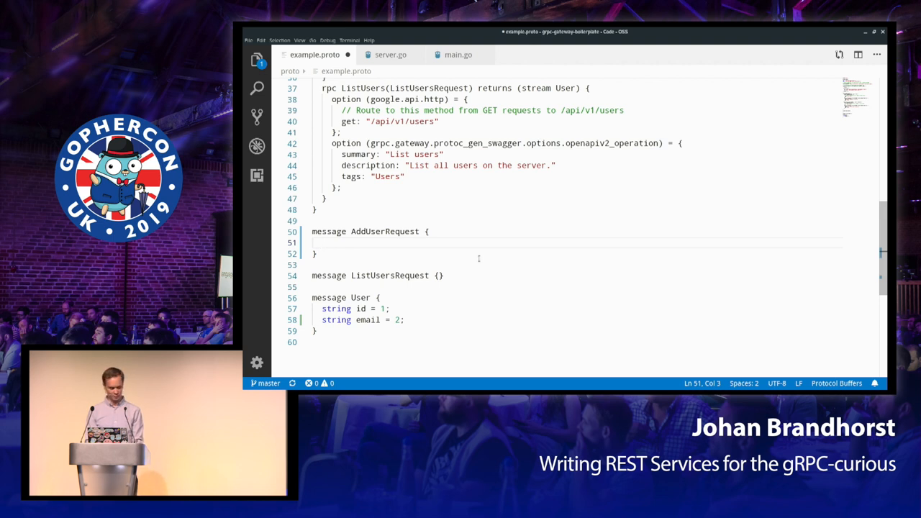
text(string)
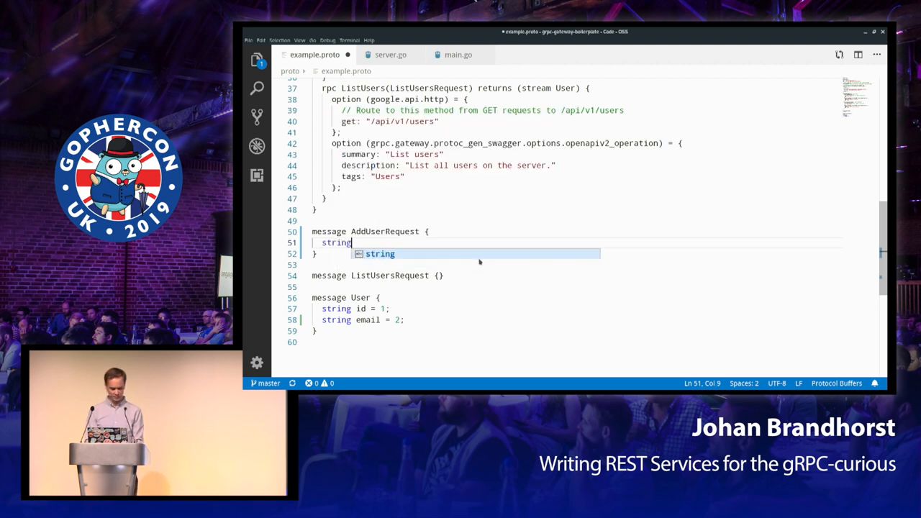
key(BackSpace)
key(BackSpace)
key(BackSpace)
key(BackSpace)
text(ring )
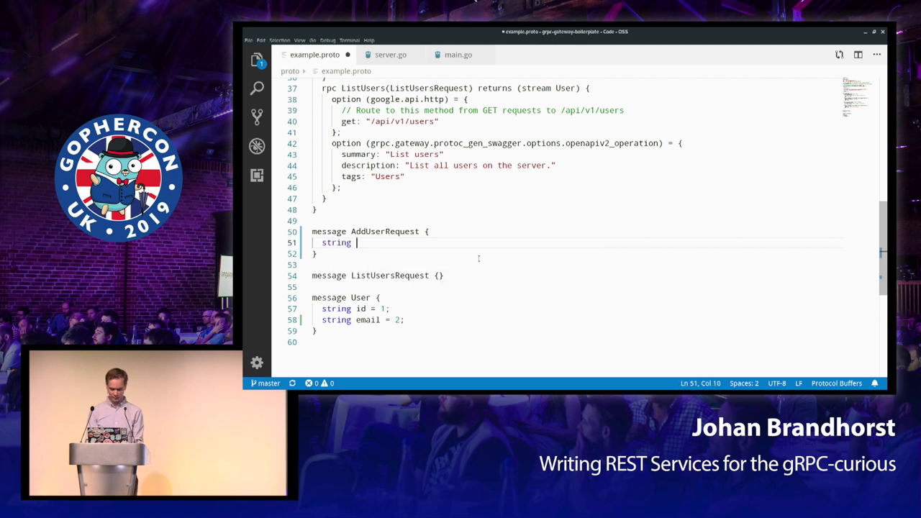
text(email = 1;)
key(ctrl+s)
- Run make generate in the terminal to regenerate code from the updated proto
click(508, 274)
key(ctrl+grave)
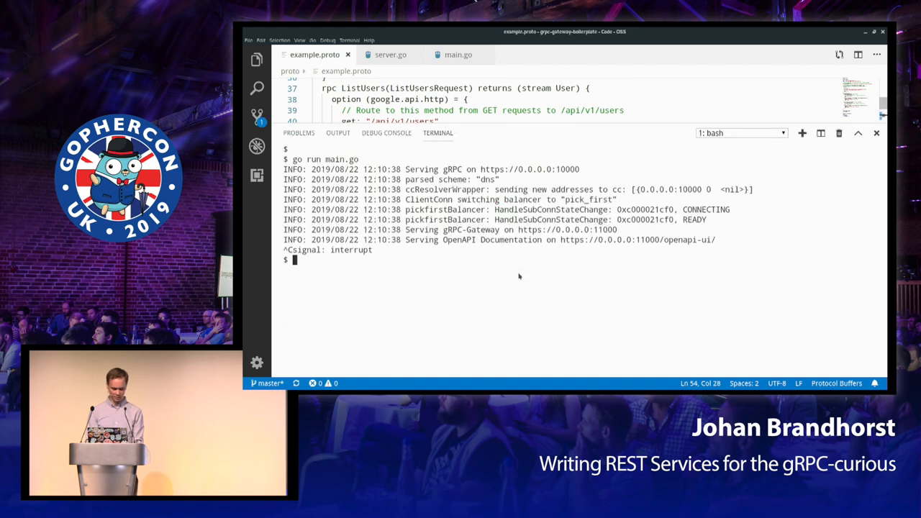
text(make generate)
key(Return)
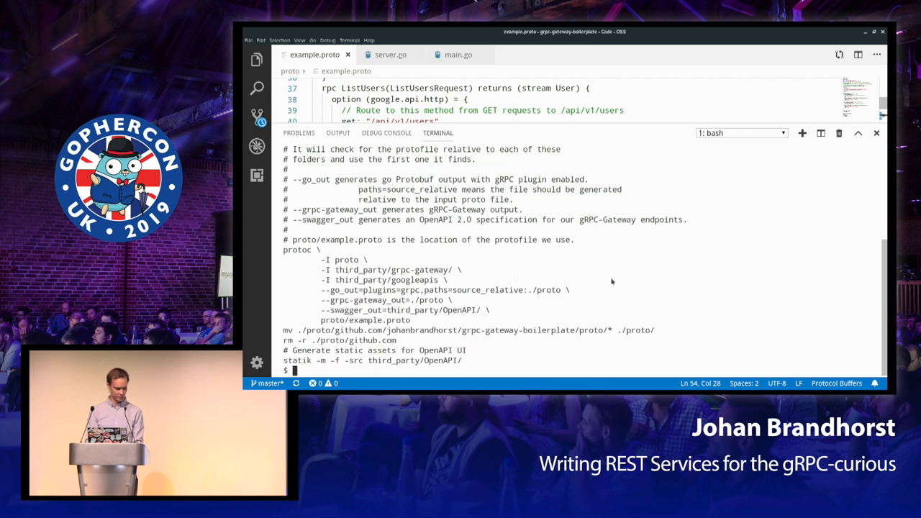
key(ctrl+grave)
key(ctrl+grave)
key(ctrl+grave)
- Switch to server.go and bring the AddUser handler into view
click(404, 55)
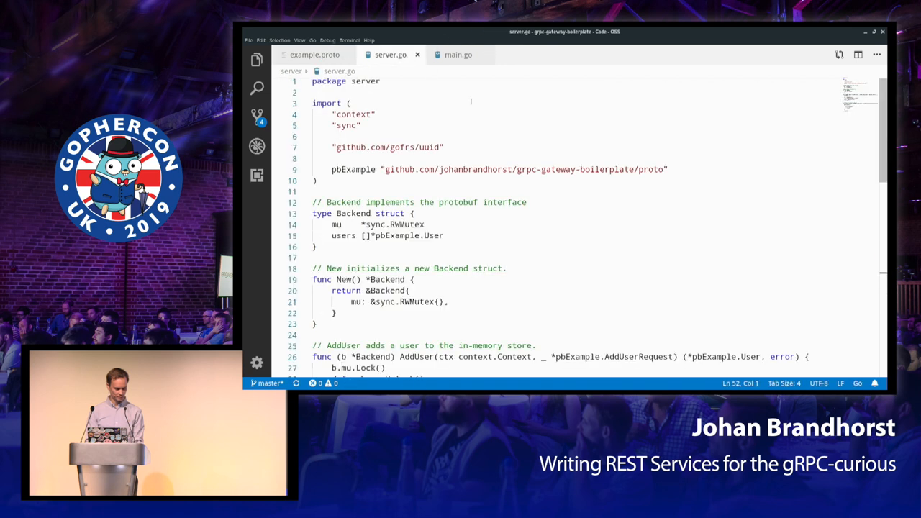
key(ctrl+shift+p)
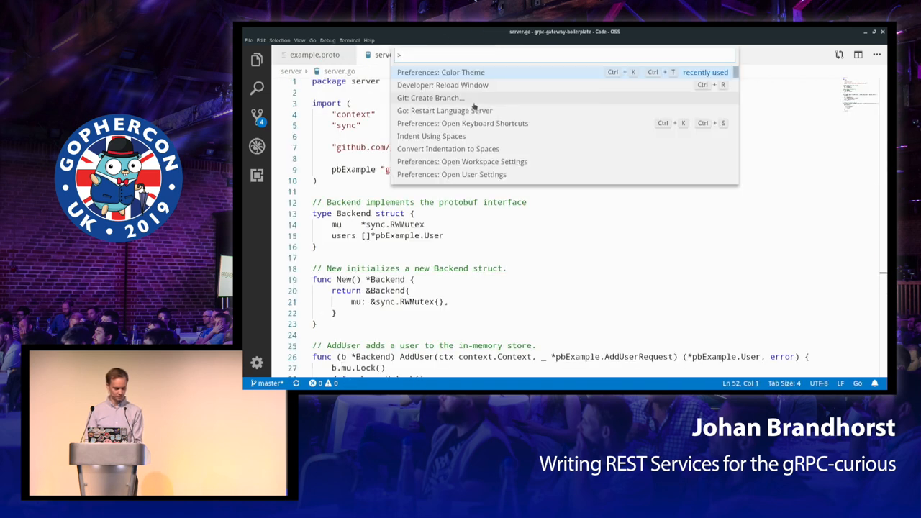
key(Down)
key(Down)
key(Down)
key(Down)
key(Up)
key(Return)
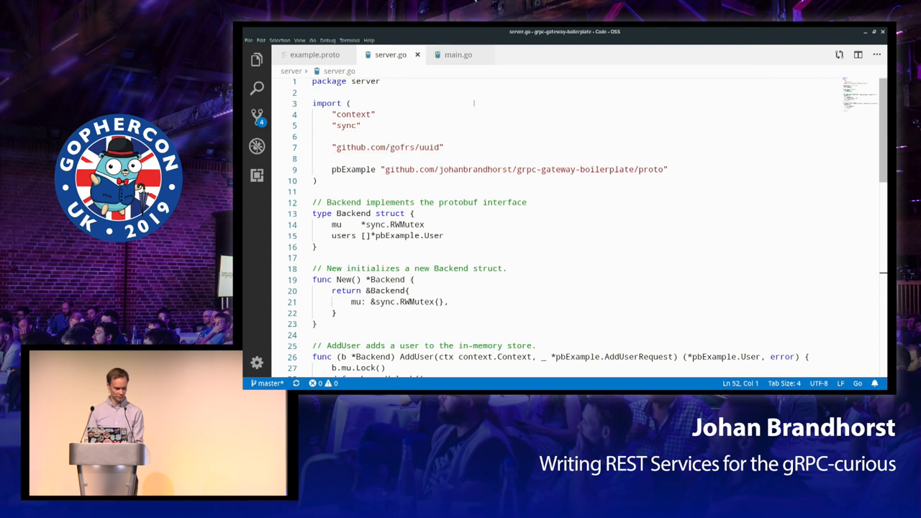
scroll(526, 147, down, 2)
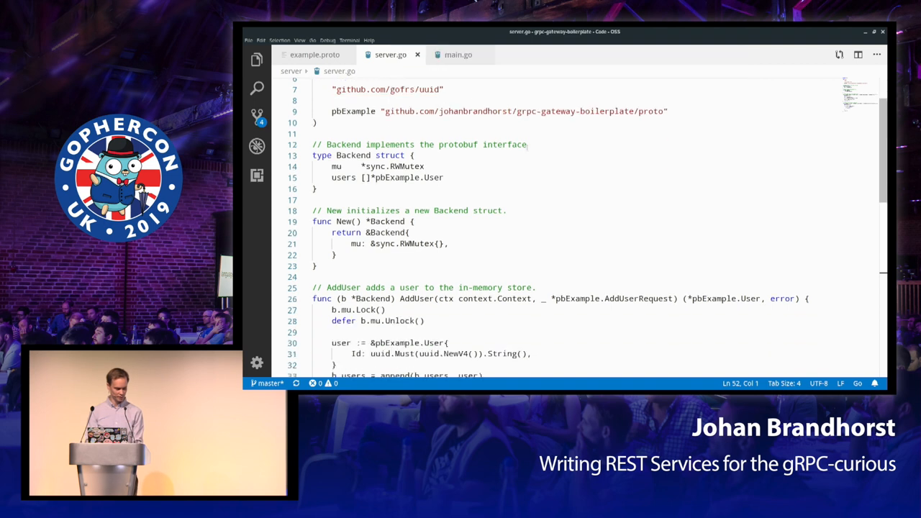
scroll(527, 144, down, 2)
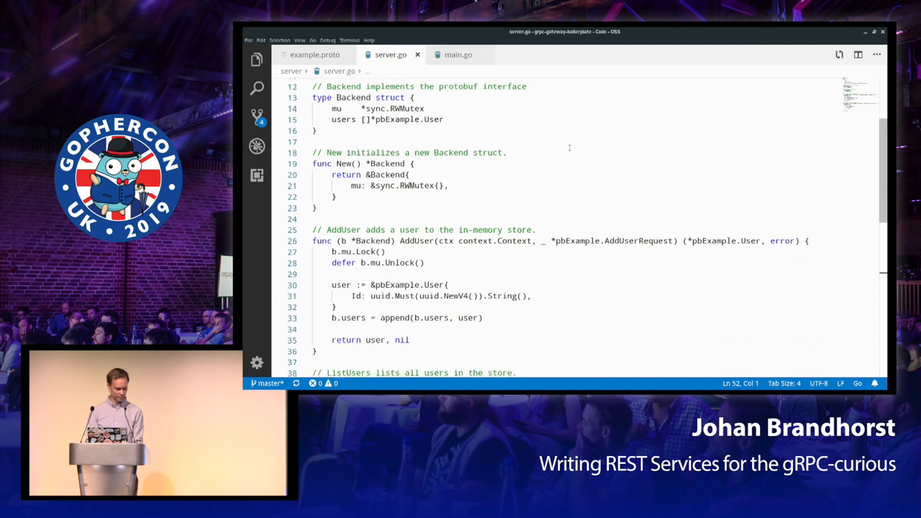
scroll(569, 148, down, 1)
scroll(569, 147, down, 3)
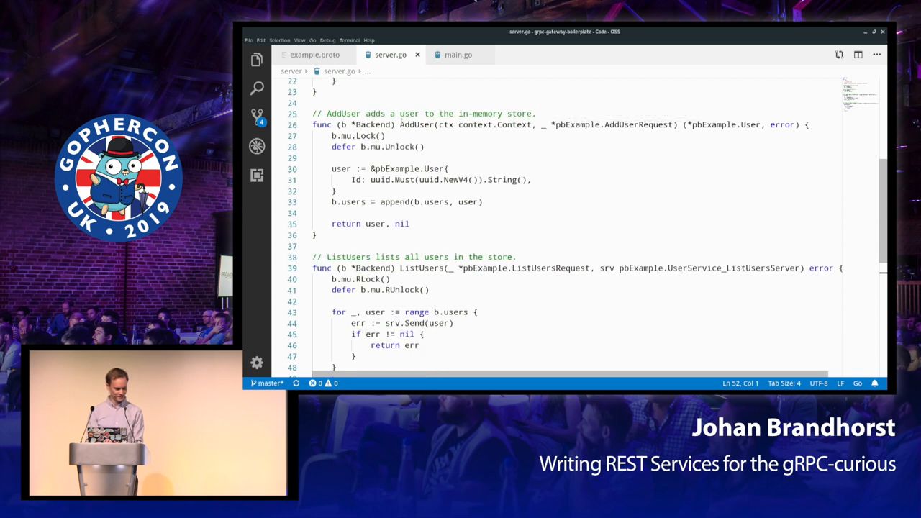
scroll(513, 159, down, 2)
scroll(513, 159, up, 2)
scroll(513, 159, up, 3)
scroll(513, 159, down, 2)
scroll(513, 159, down, 1)
scroll(512, 159, down, 1)
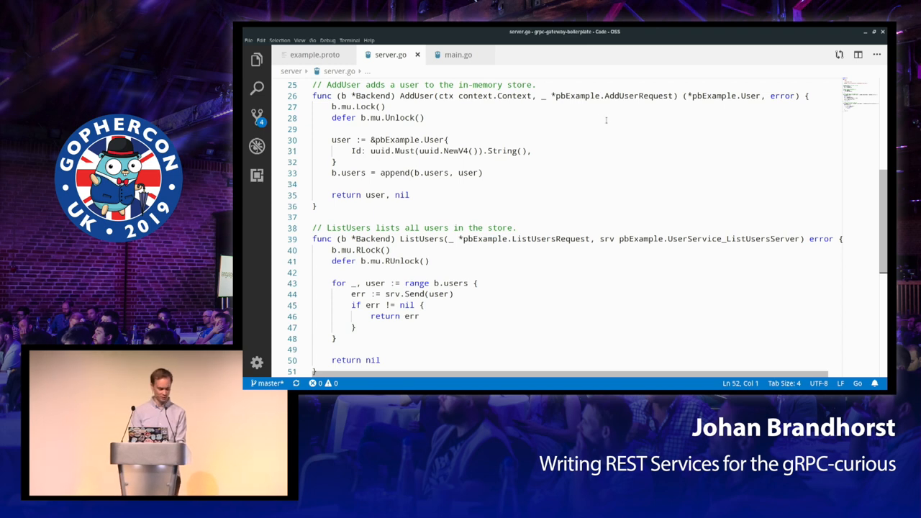
- Rename AddUser's unnamed request parameter _ to req
click(547, 97)
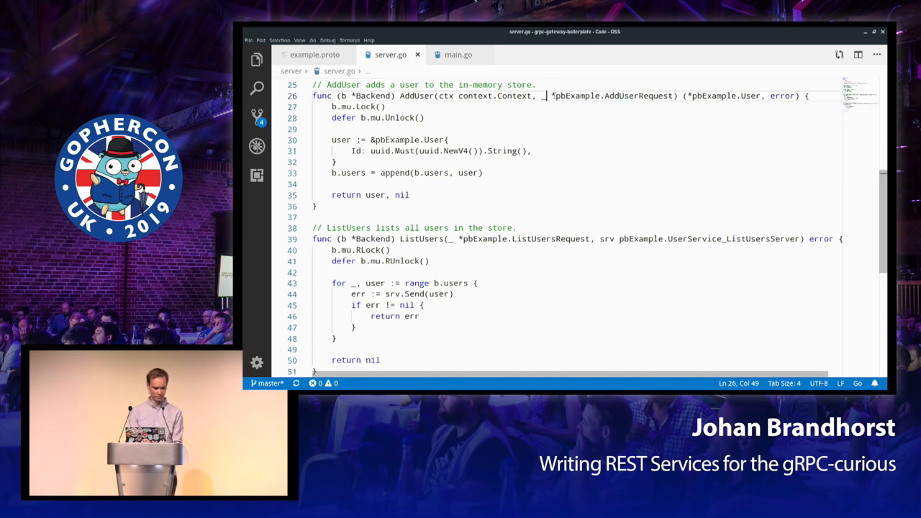
key(BackSpace)
text(req)
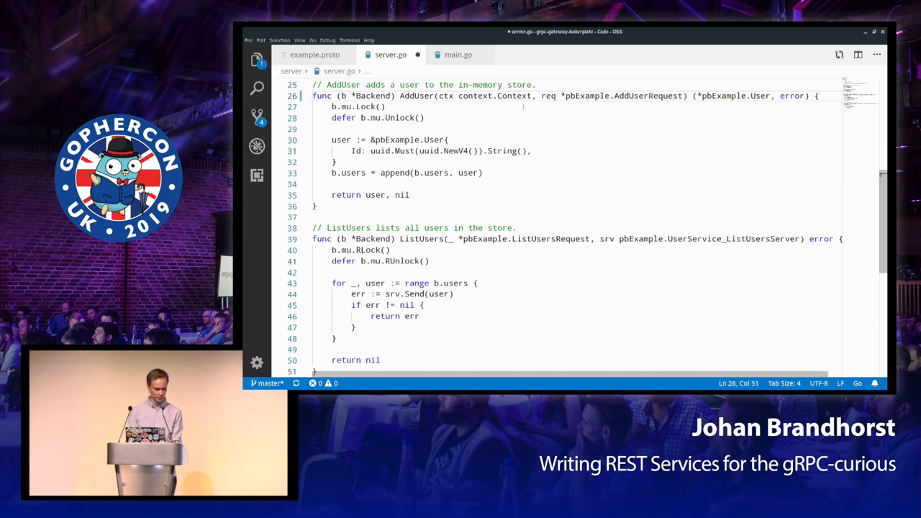
key(Down)
key(Down)
key(Down)
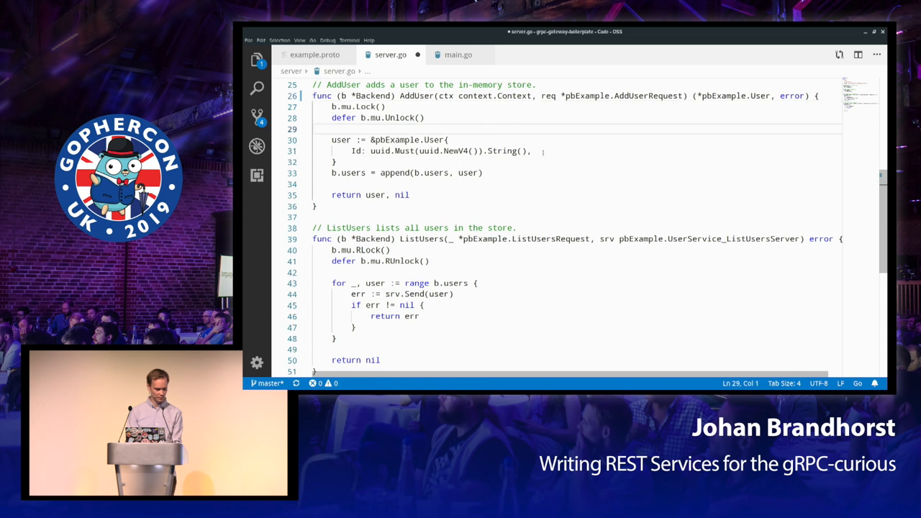
- Add 'Email: req.GetEmail(),' after the Id line and save server.go
click(562, 153)
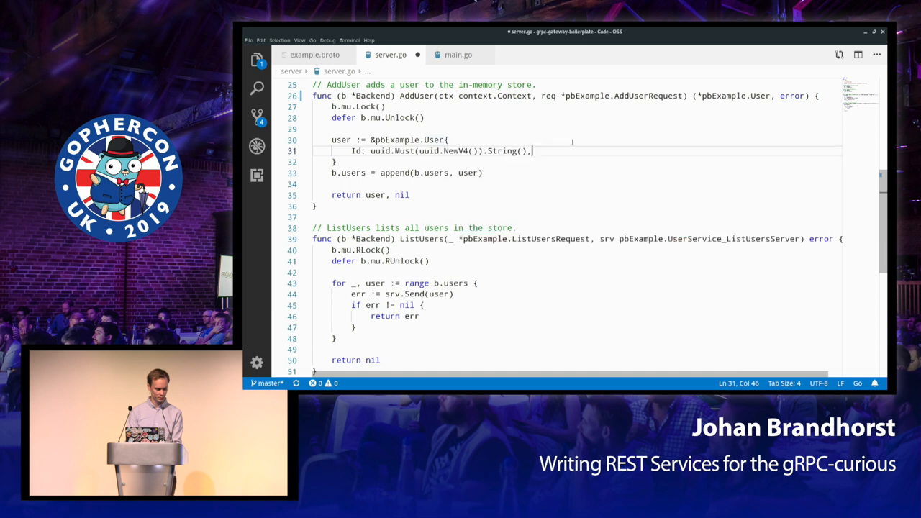
key(Return)
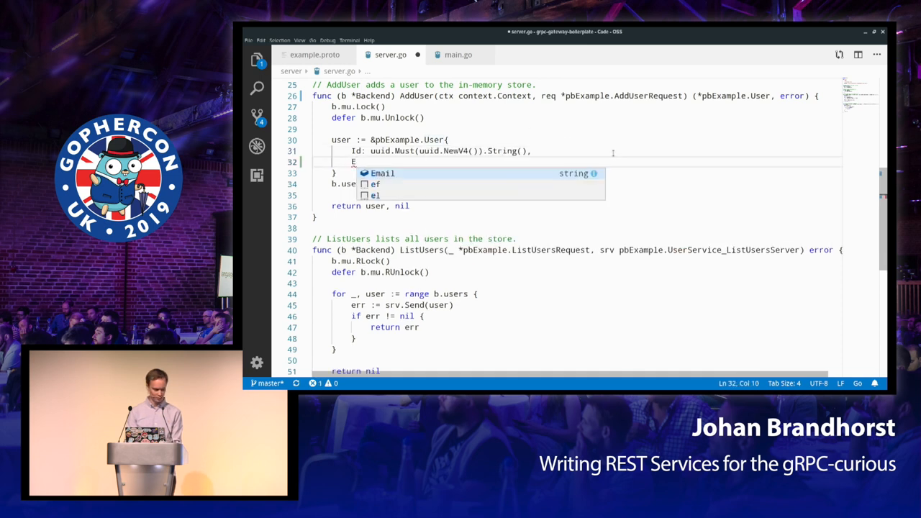
text(Email: req,)
key(BackSpace)
key(BackSpace)
key(BackSpace)
text(req.GetE)
key(Return)
key(End)
key(ctrl+s)
scroll(610, 162, down, 2)
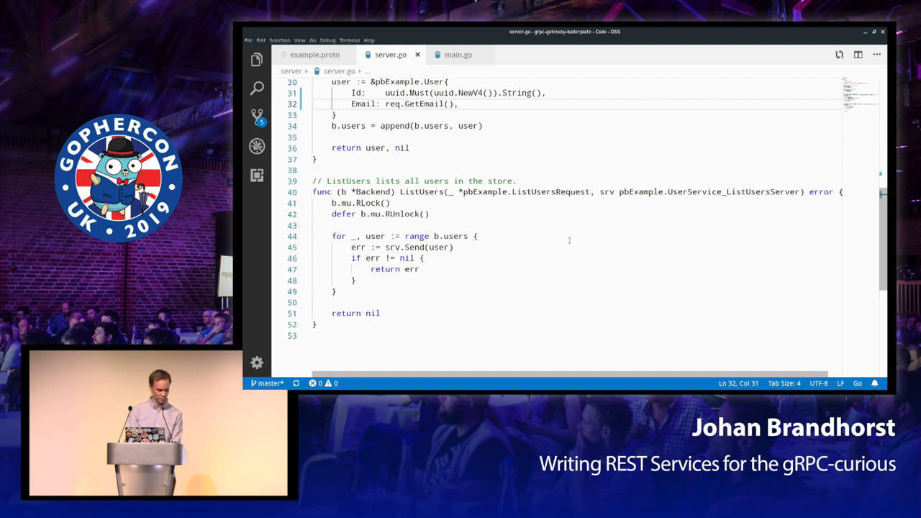
- Rerun go run main.go, then switch to the Swagger page in the browser
key(ctrl+grave)
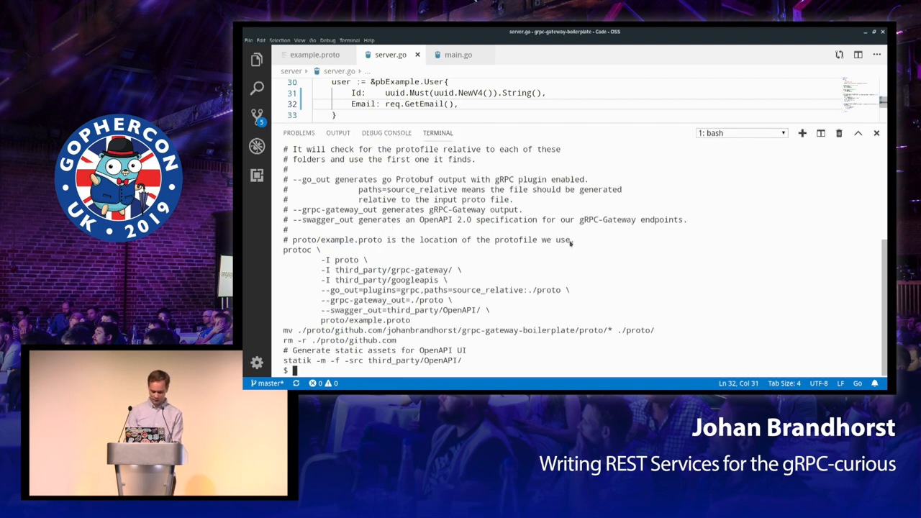
text(go run main.go)
key(Return)
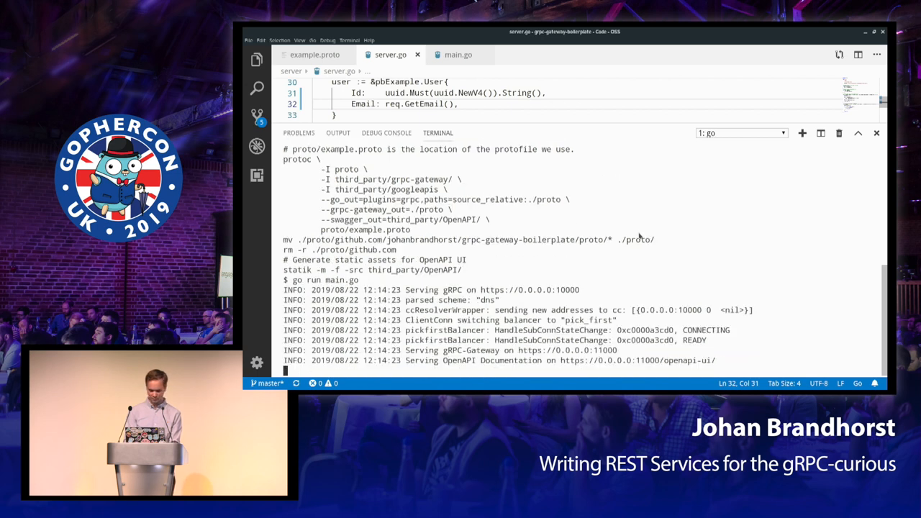
key(alt+Tab)
key(ctrl+shift+e)
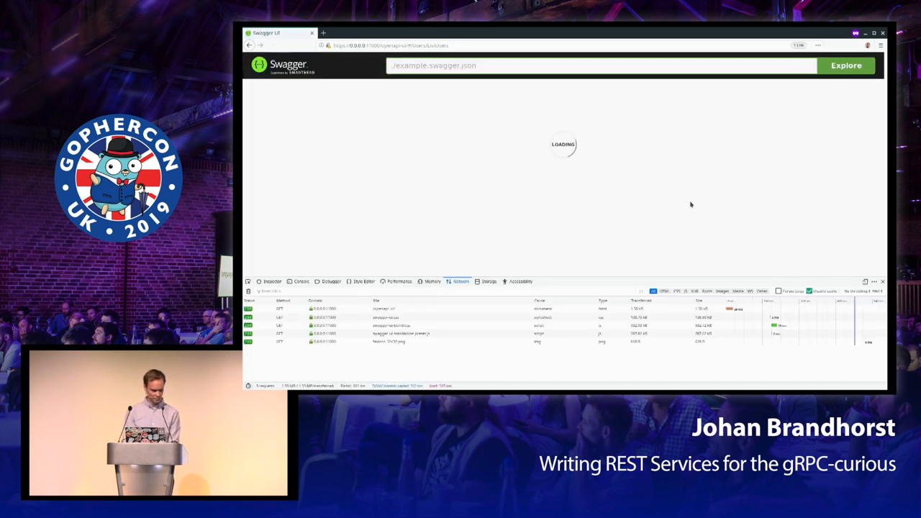
- Reload the page and open POST /api/v1/users with an editable request body
key(ctrl+shift+e)
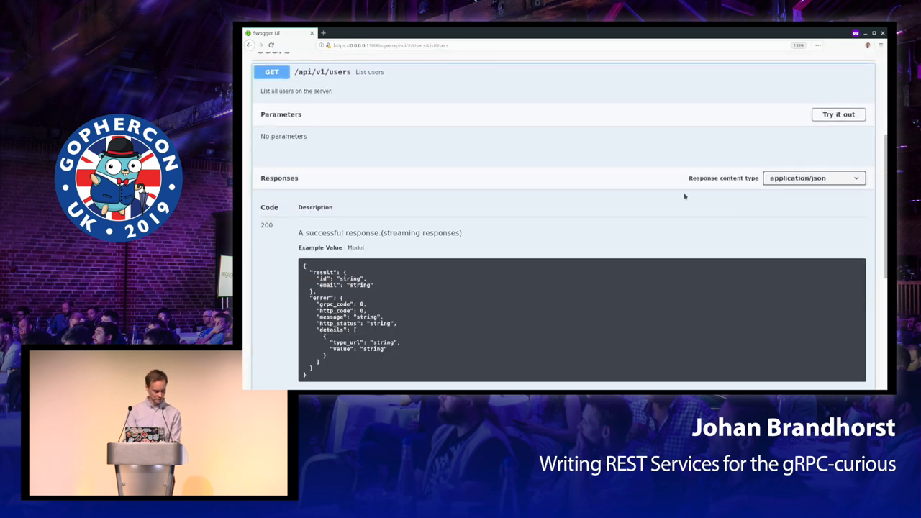
click(618, 79)
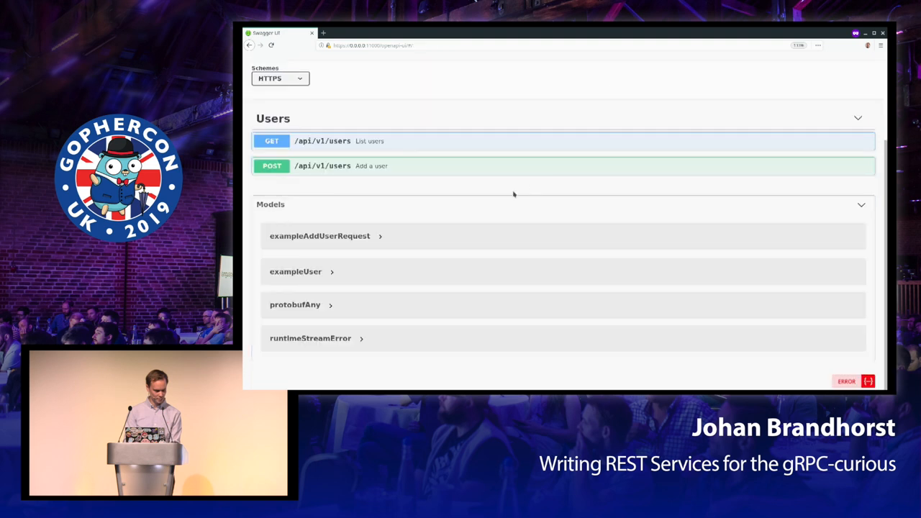
click(507, 163)
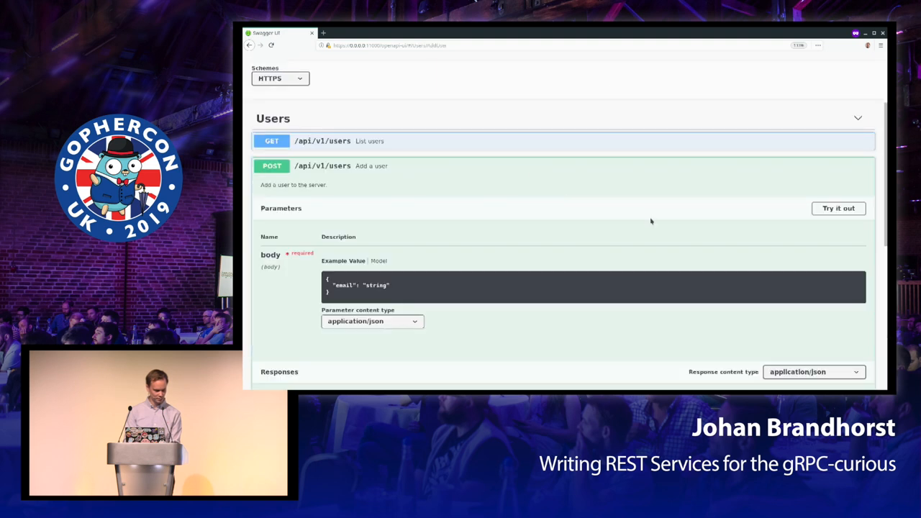
click(838, 208)
scroll(705, 184, down, 4)
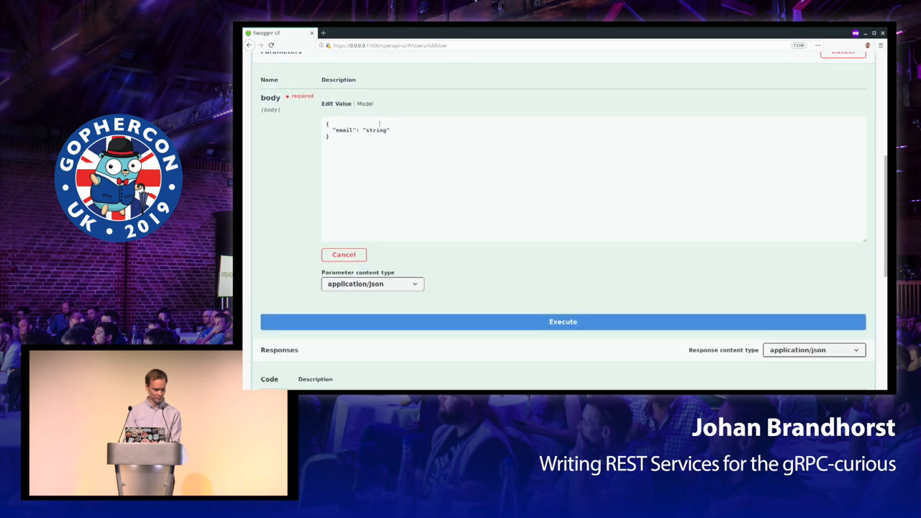
click(374, 134)
triple_click(374, 135)
click(373, 135)
double_click(375, 132)
text(johan@whatever.com)
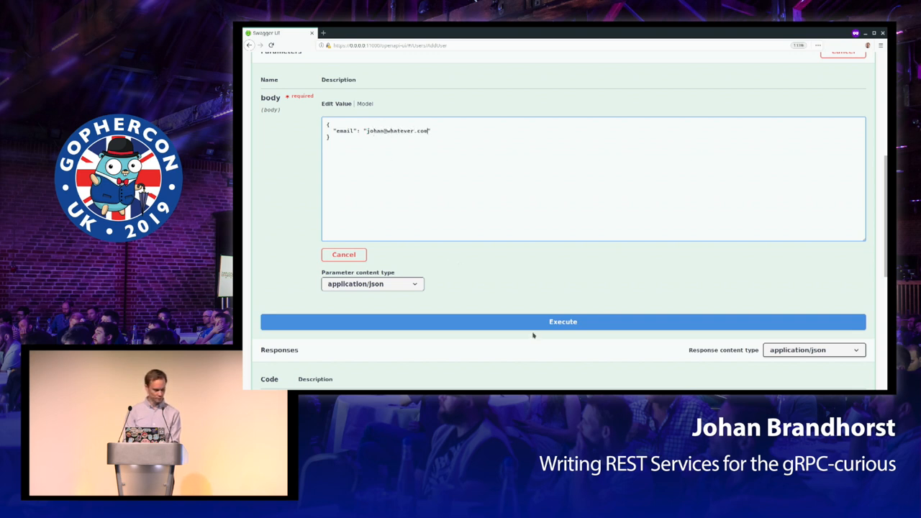
click(542, 326)
scroll(679, 221, down, 1)
scroll(679, 221, down, 5)
scroll(679, 223, up, 2)
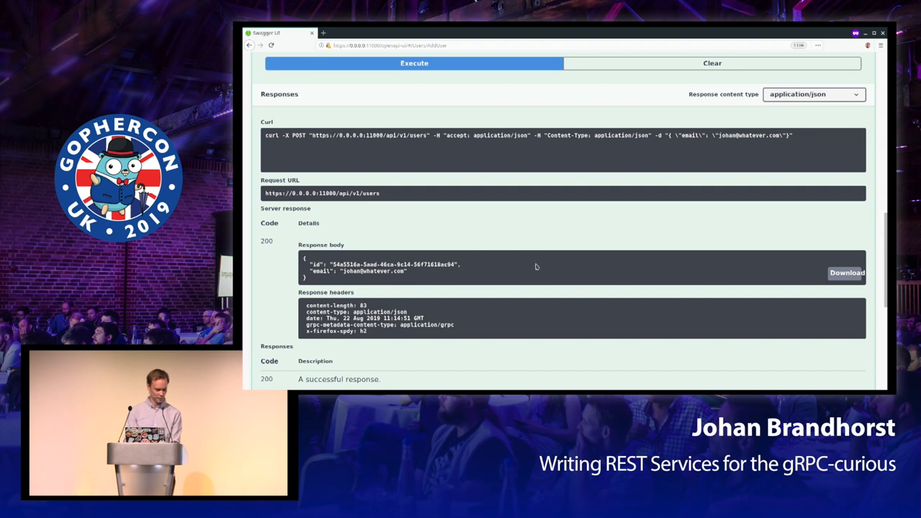
scroll(561, 259, up, 5)
scroll(561, 259, up, 10)
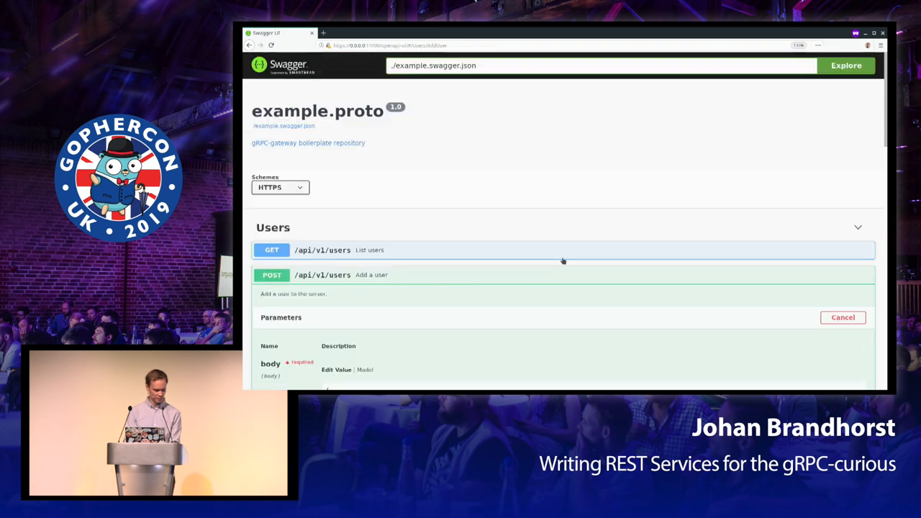
click(565, 257)
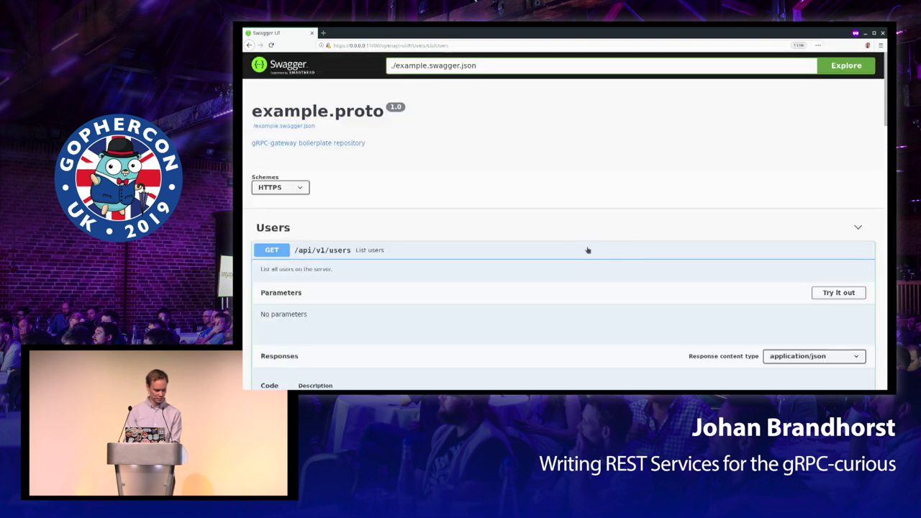
click(838, 292)
scroll(648, 230, down, 3)
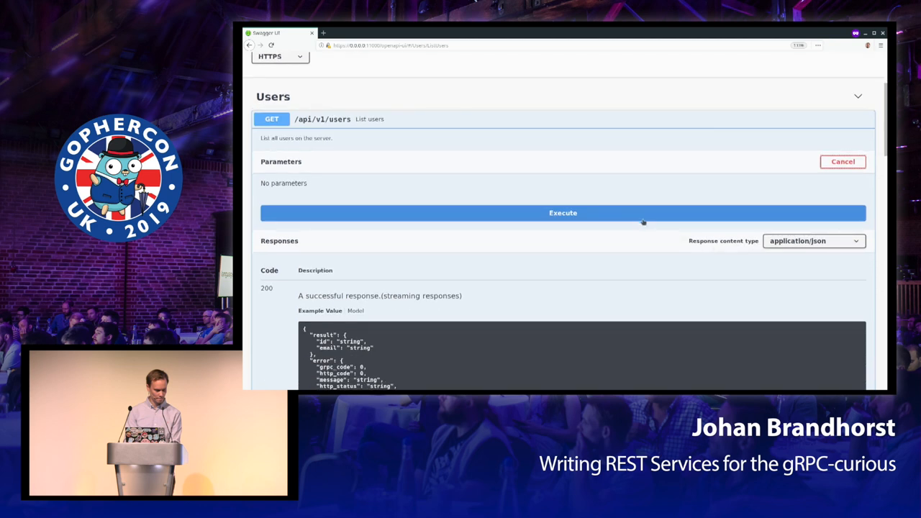
click(639, 218)
scroll(569, 245, down, 3)
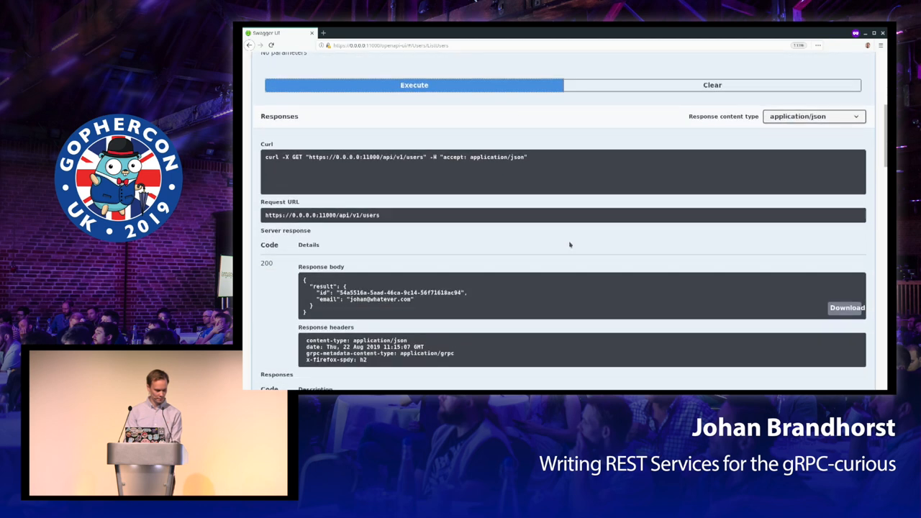
scroll(569, 245, down, 1)
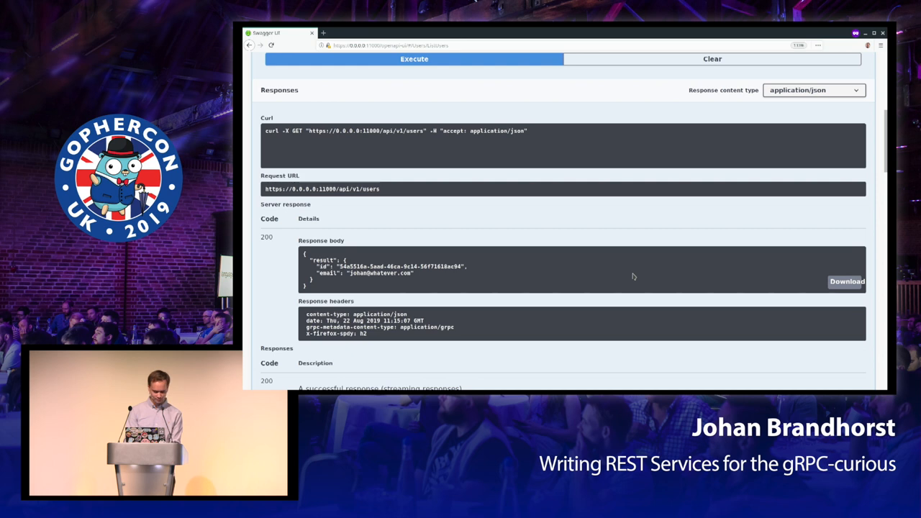
key(alt+Tab)
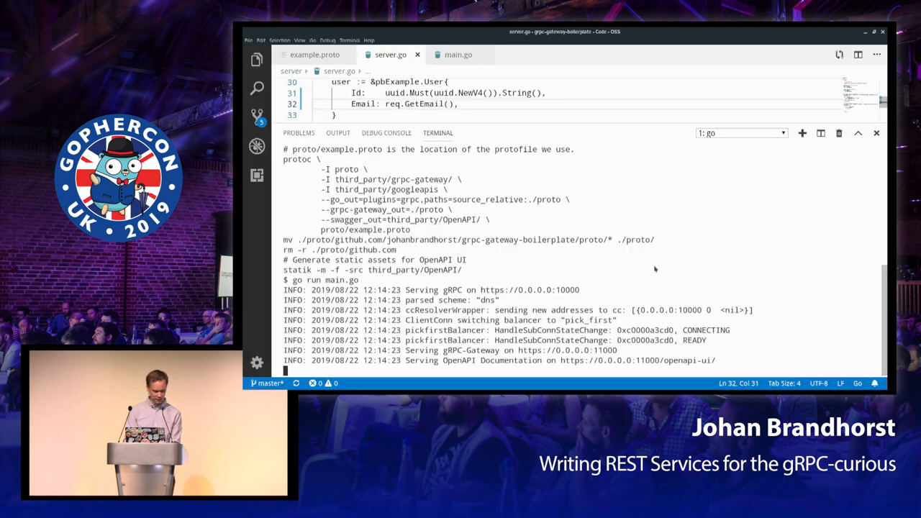
- Stop the running gateway server with Ctrl+C and return to example.proto
key(ctrl+c)
key(ctrl+grave)
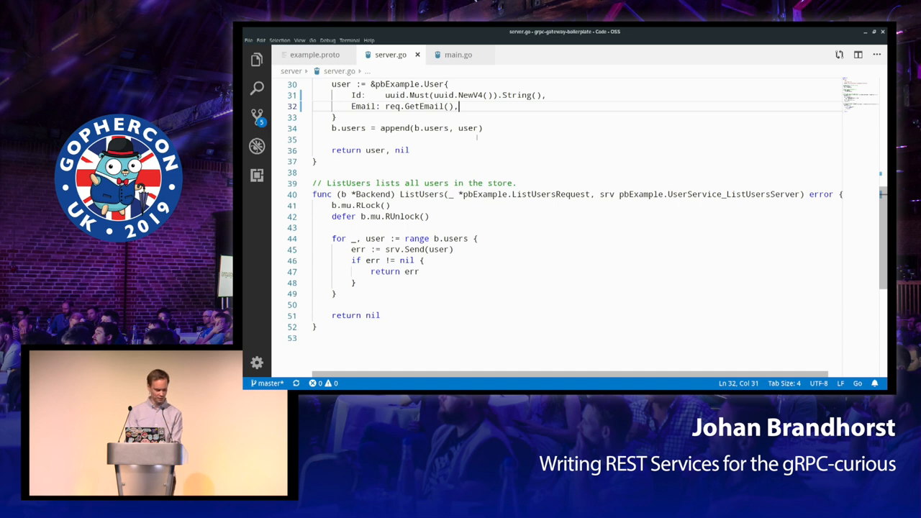
click(299, 56)
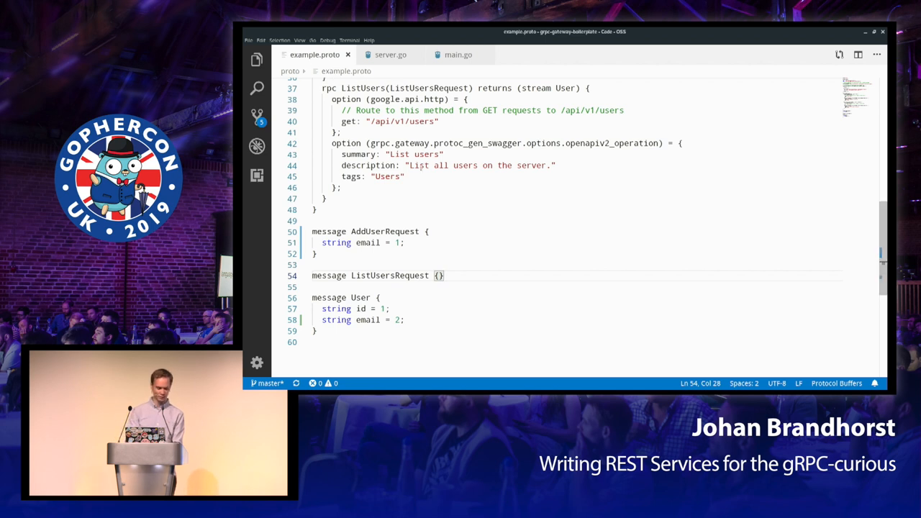
scroll(432, 249, up, 1)
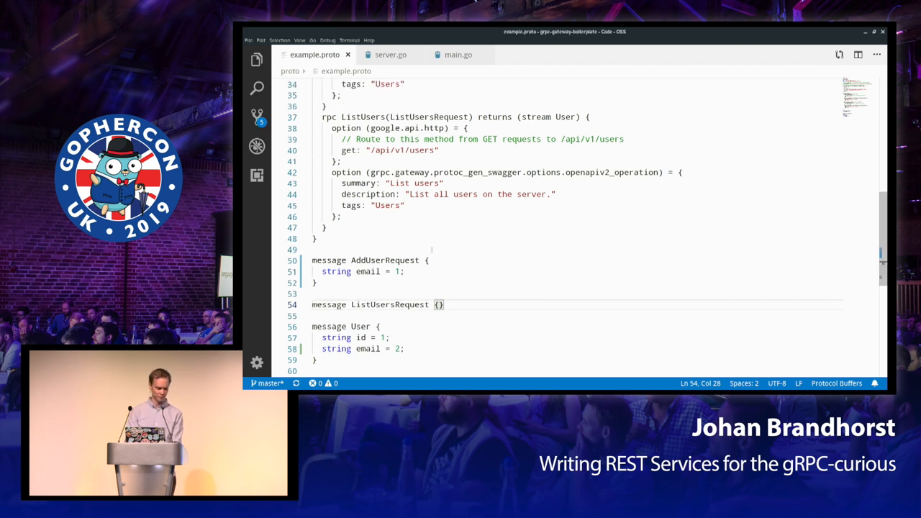
scroll(432, 250, up, 1)
scroll(432, 250, up, 4)
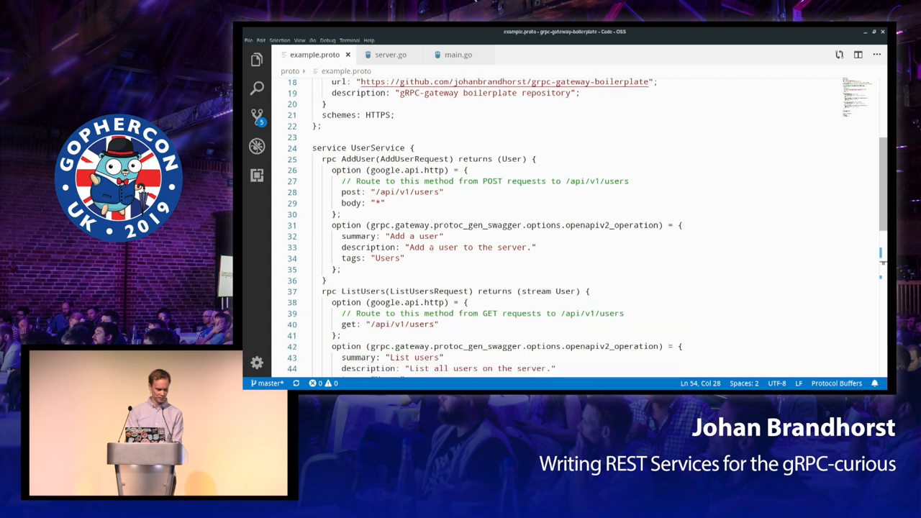
scroll(430, 248, down, 2)
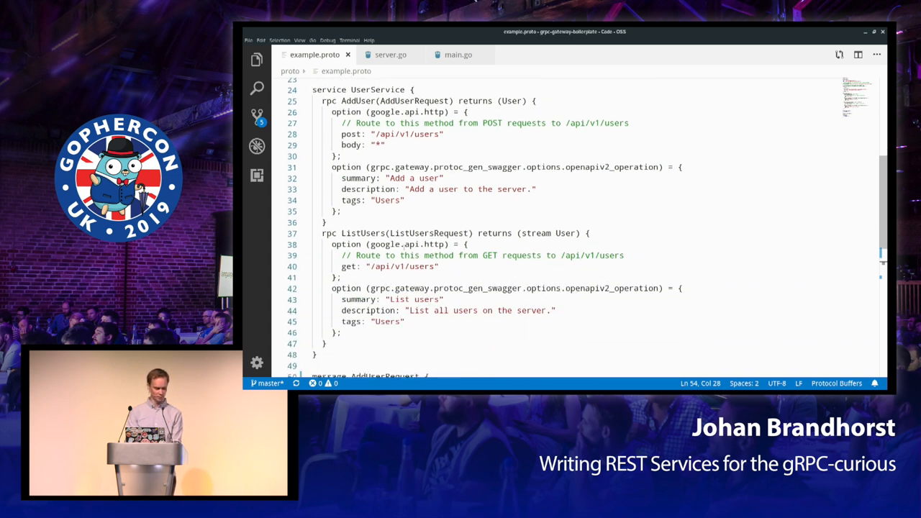
drag(369, 224, 455, 79)
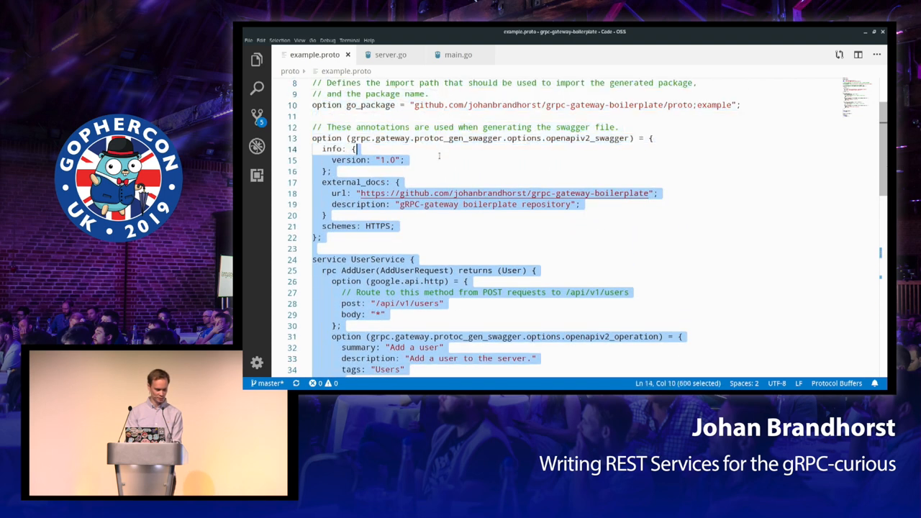
drag(454, 80, 418, 261)
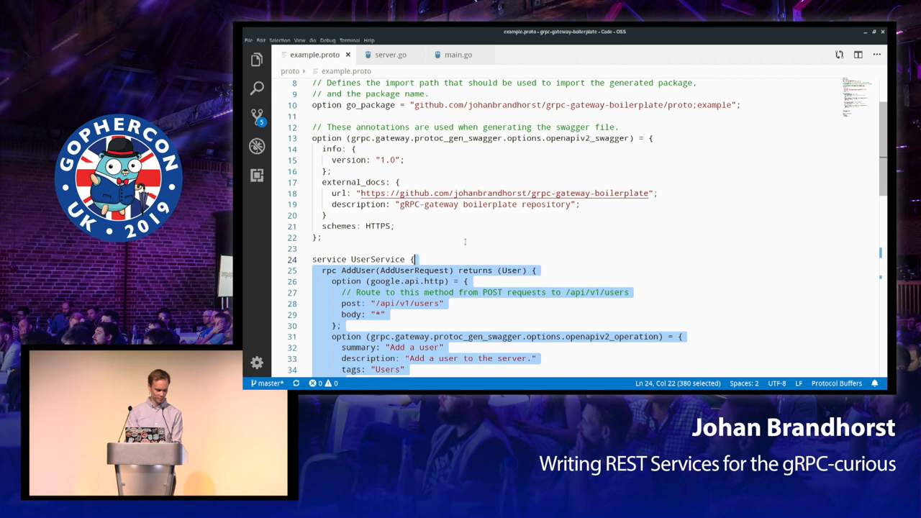
scroll(471, 240, down, 2)
scroll(483, 233, down, 4)
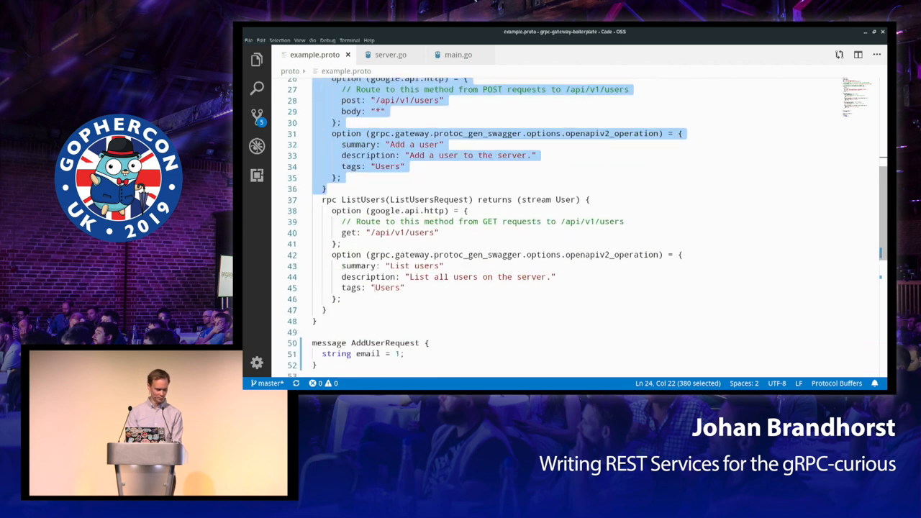
- Paste the AddUser rpc after ListUsers and rename it GetUser taking GetUserRequest
click(343, 308)
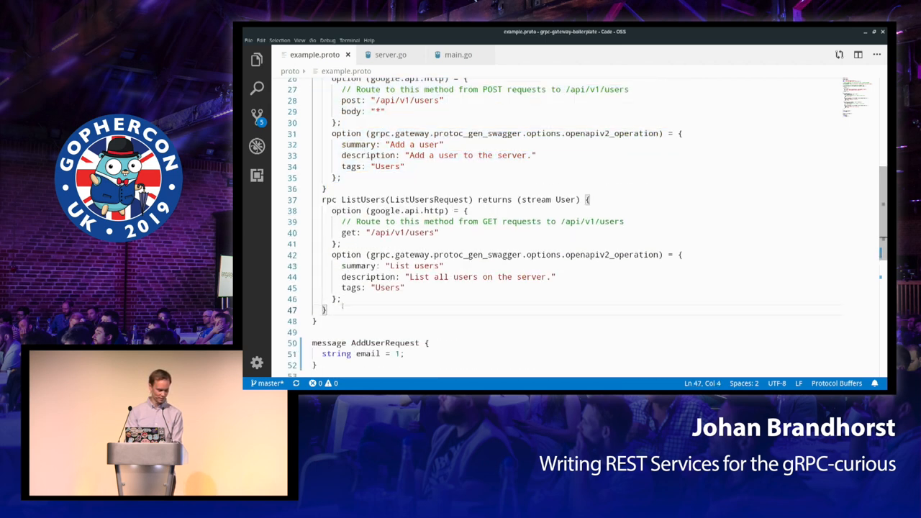
key(ctrl+v)
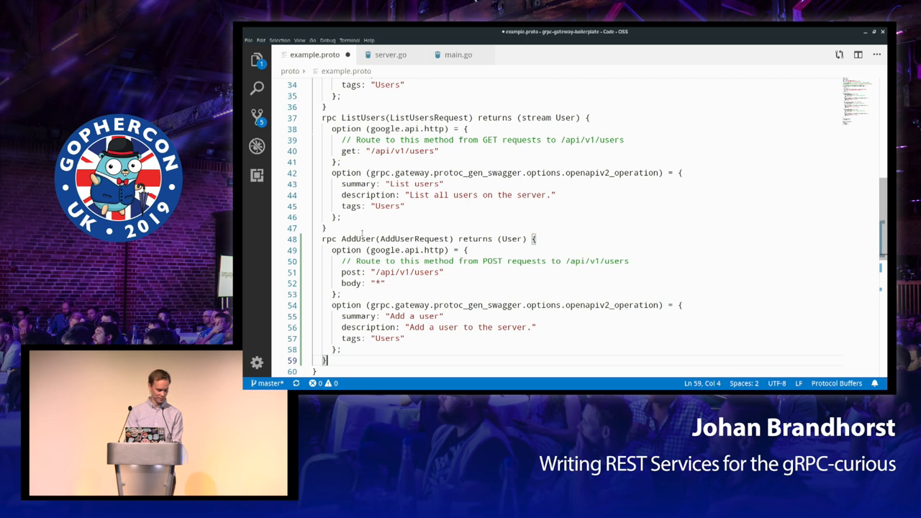
click(355, 238)
key(shift+ctrl+Left)
key(ctrl+d)
key(ctrl+d)
key(ctrl+d)
text(Get)
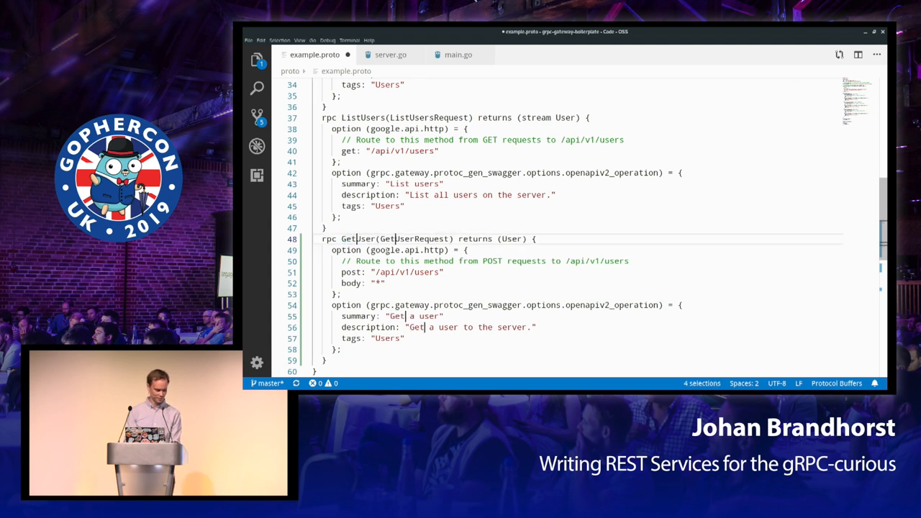
click(348, 268)
- Route GetUser from GET /api/v1/users/{user_id} and remove its body line
double_click(347, 267)
text(get)
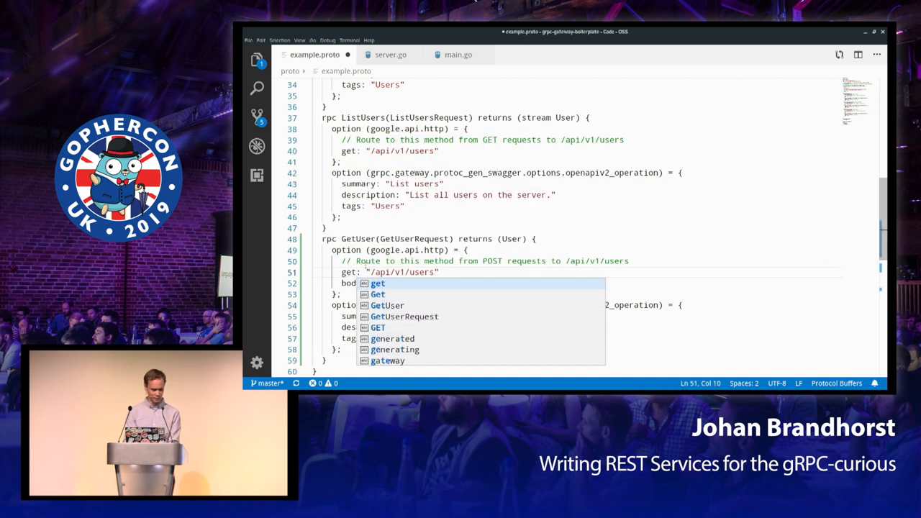
click(436, 272)
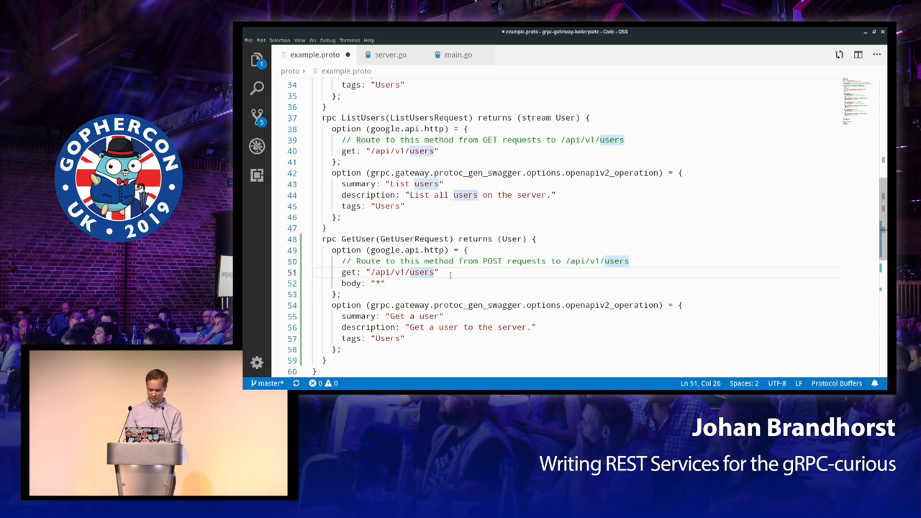
text(/{user_id})
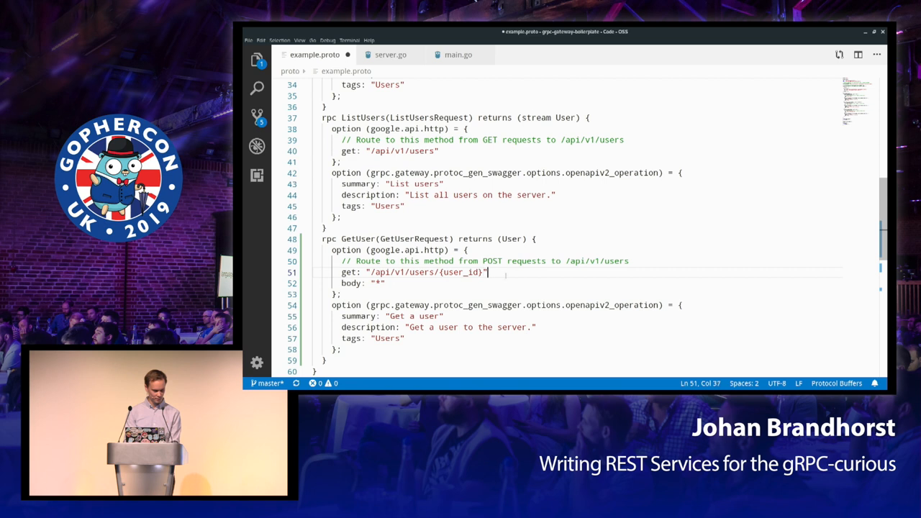
click(501, 281)
key(shift+Up)
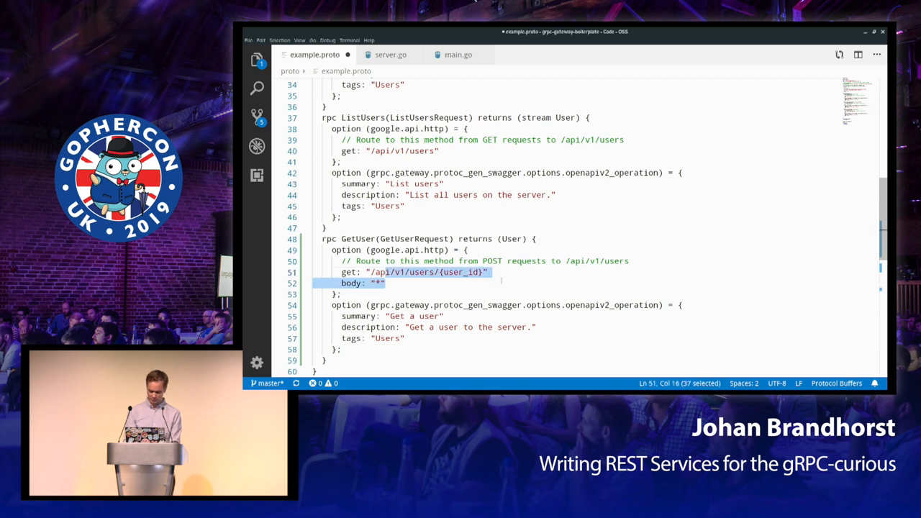
key(shift+End)
key(BackSpace)
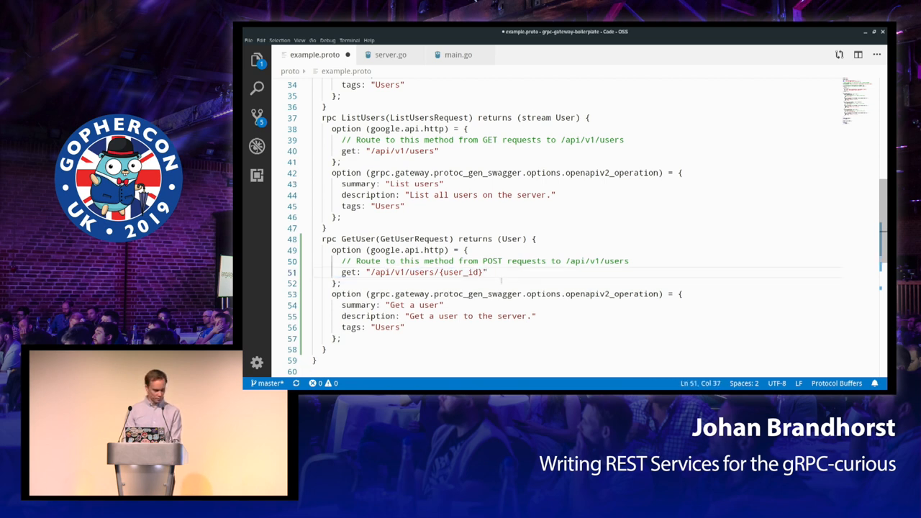
- Fix GetUser's route comment and swagger description to read Get a user
double_click(492, 261)
key(BackSpace)
text(GET)
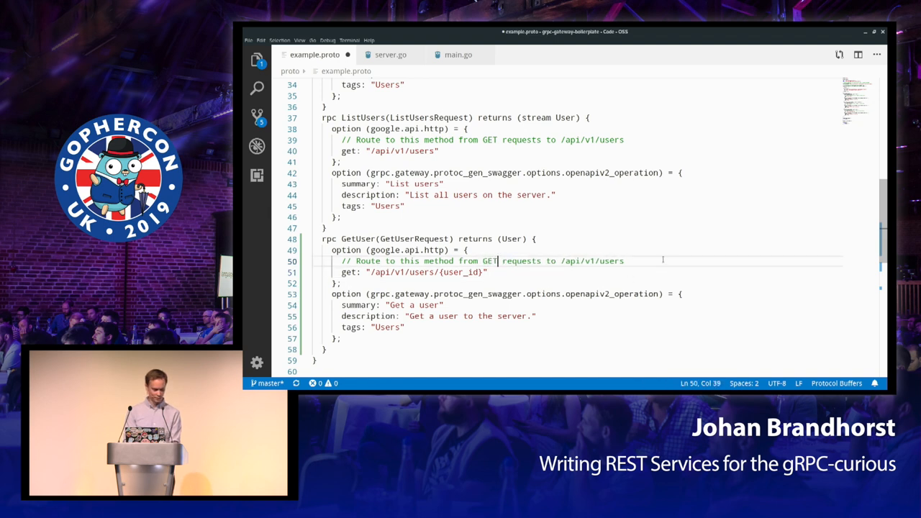
click(662, 259)
text(/{user_id)
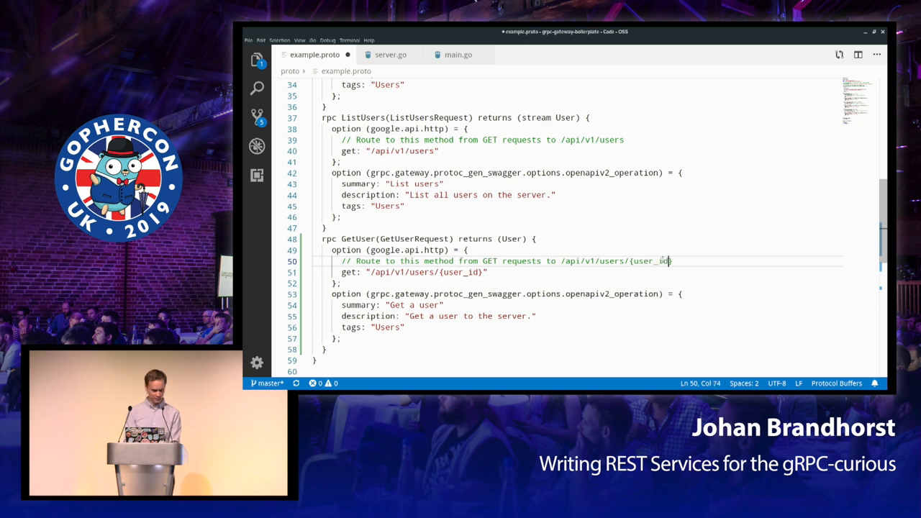
scroll(663, 261, down, 2)
scroll(619, 231, down, 1)
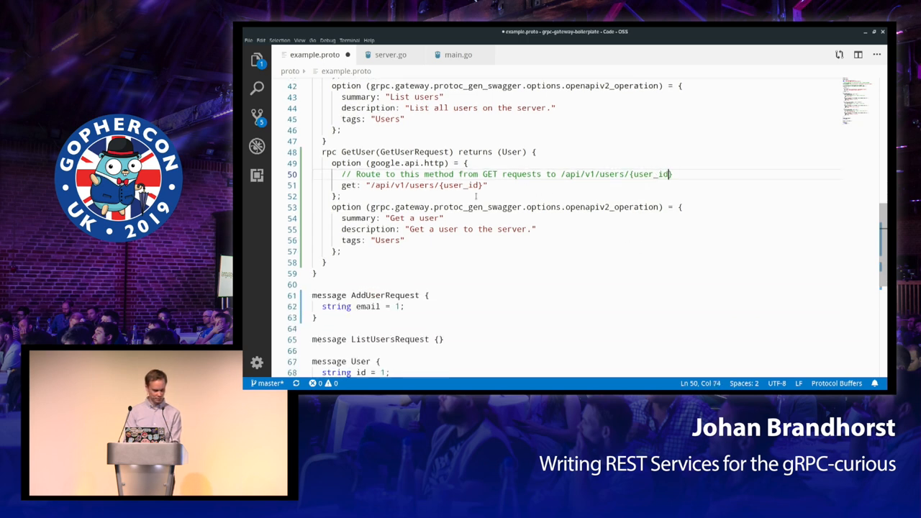
click(468, 228)
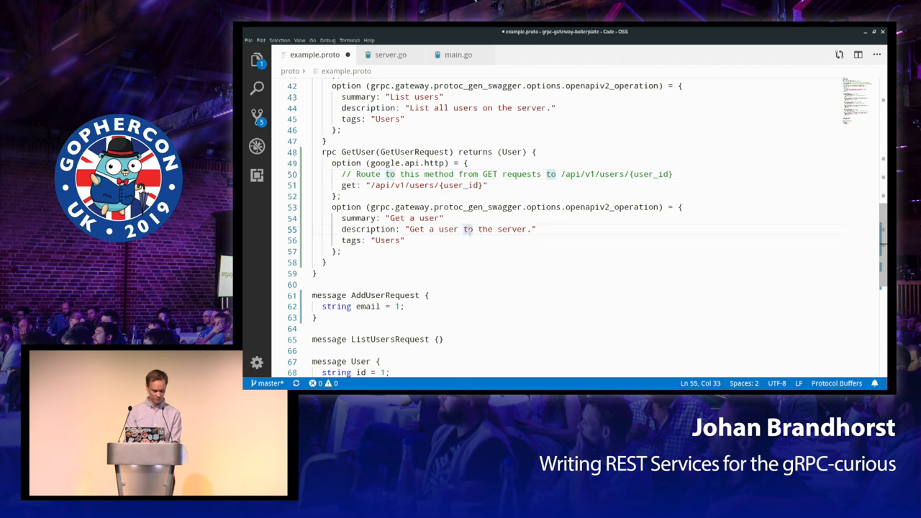
key(BackSpace)
key(Delete)
text(from)
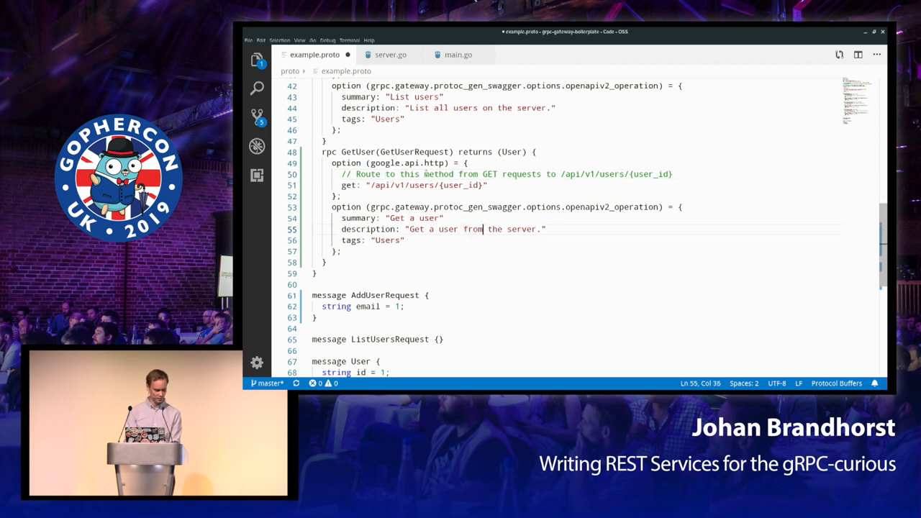
- Start a GetUserRequest message below ListUsersRequest in example.proto
click(428, 143)
double_click(423, 151)
scroll(424, 159, down, 3)
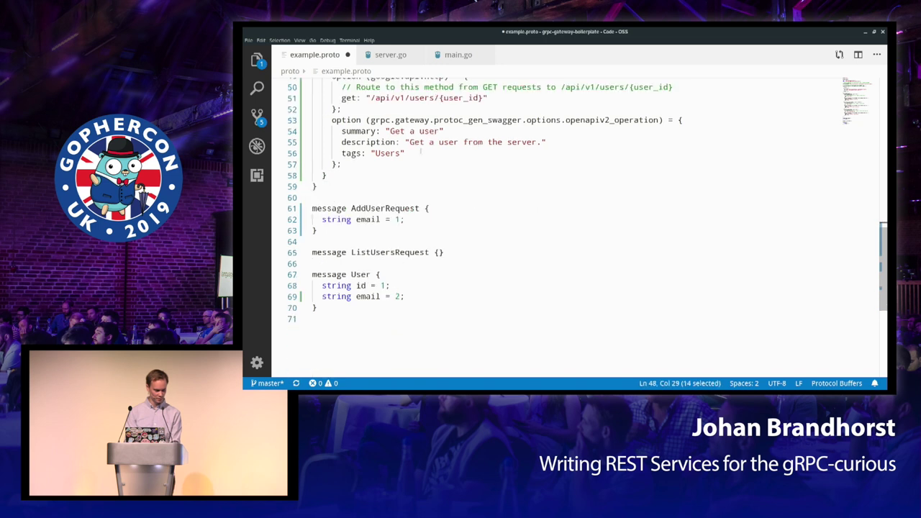
click(477, 218)
key(Return)
key(Return)
text(mes)
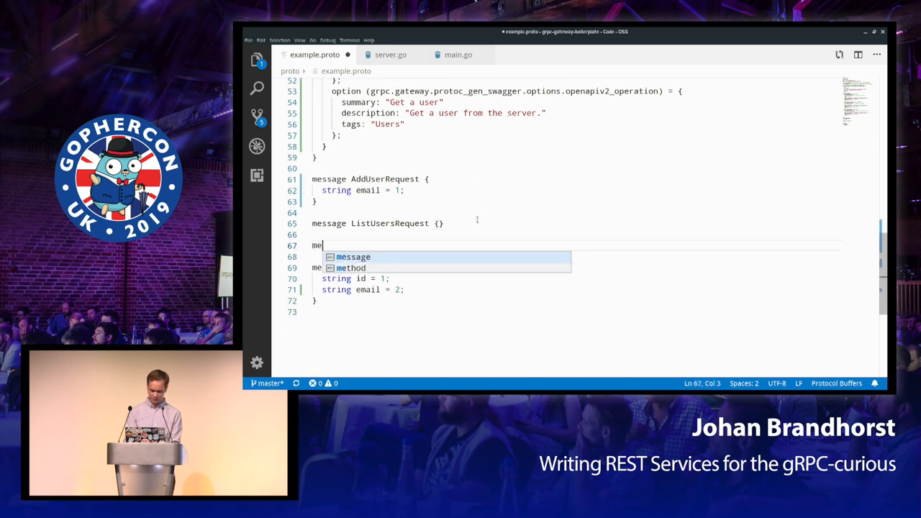
text(sage)
key(ctrl+v)
text({)
key(Return)
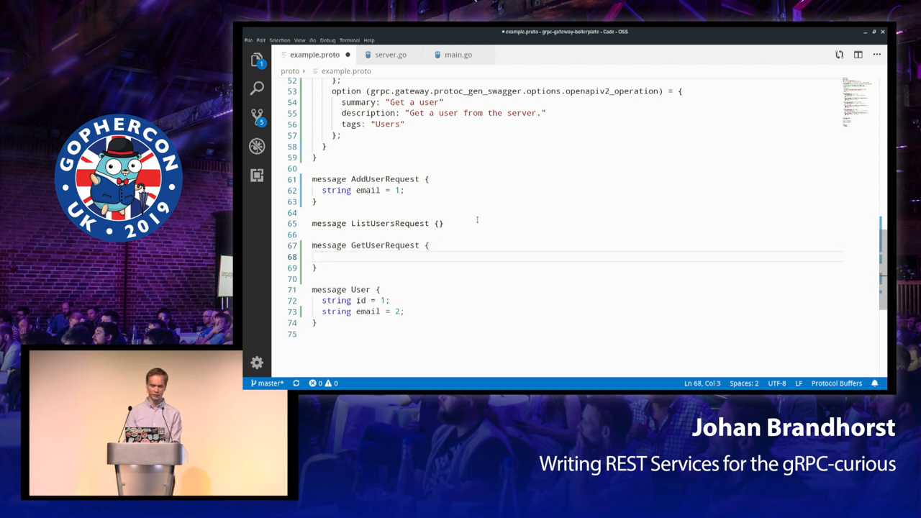
text(string )
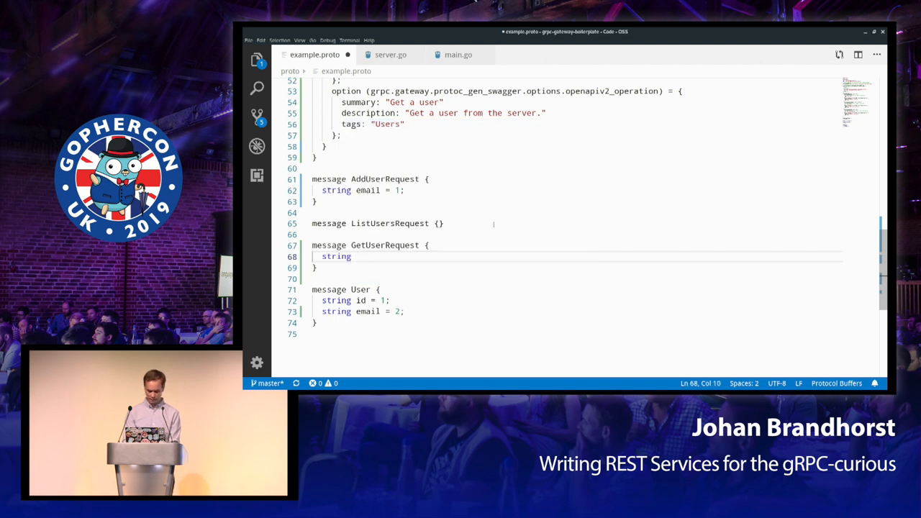
text(user)
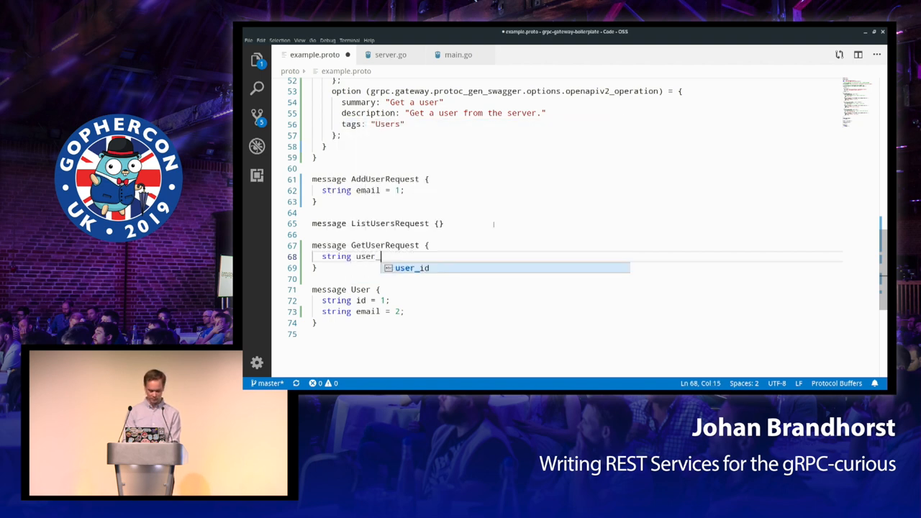
text(_id = 1;)
scroll(489, 229, up, 3)
scroll(489, 229, up, 3)
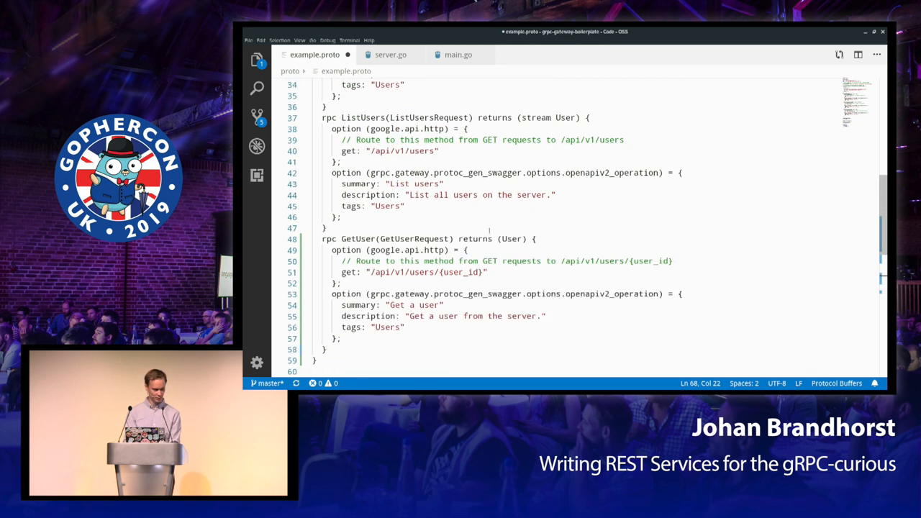
scroll(483, 205, down, 1)
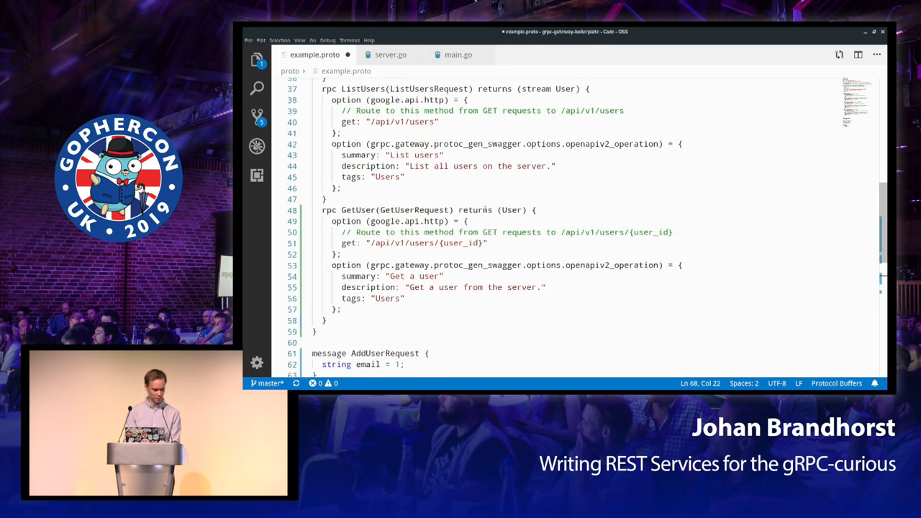
- Give GetUserRequest a string user_id = 1 field matching the URL parameter and save
double_click(478, 243)
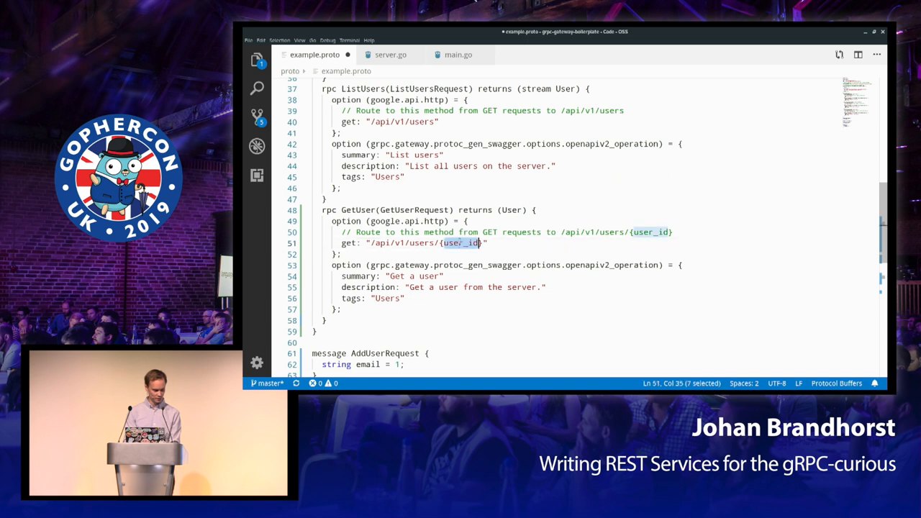
scroll(479, 243, down, 3)
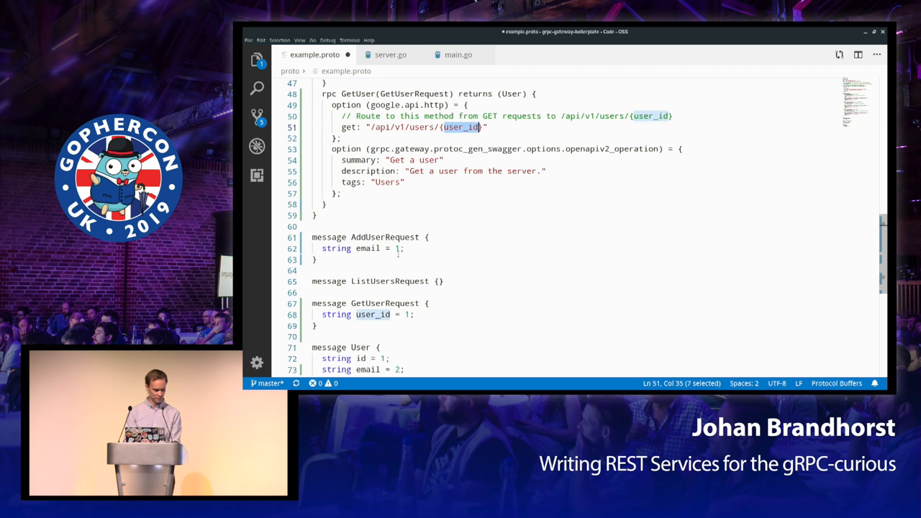
click(432, 292)
key(ctrl+s)
- Run make generate to regenerate the gRPC, gateway and OpenAPI code, reviewing the protoc output flags
key(ctrl+grave)
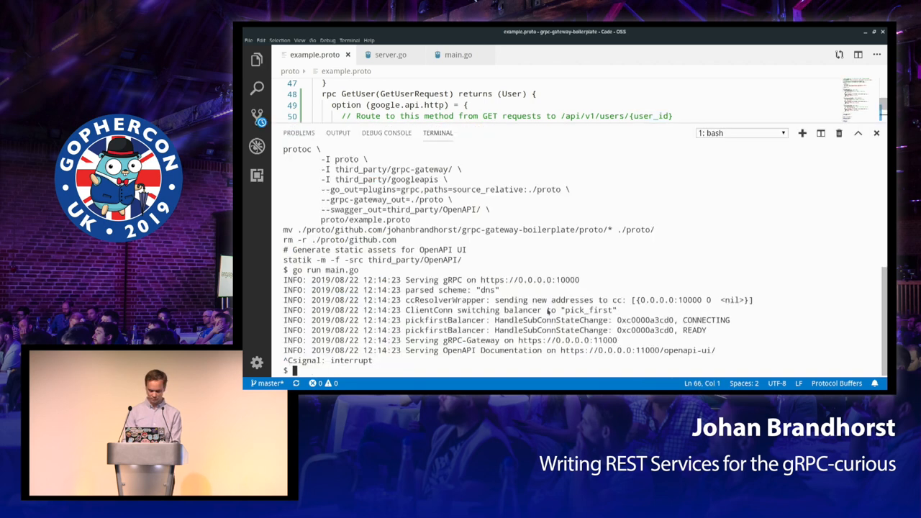
text(make generate)
key(Return)
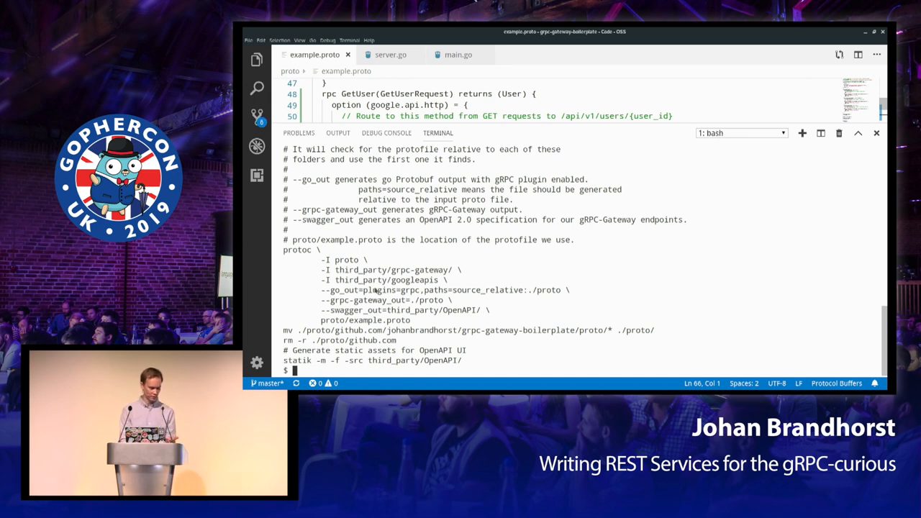
double_click(348, 302)
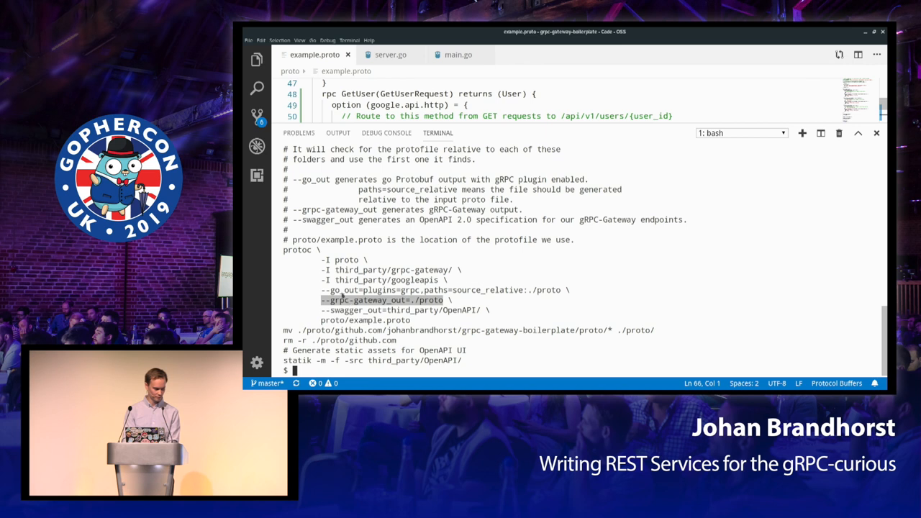
click(344, 298)
double_click(342, 311)
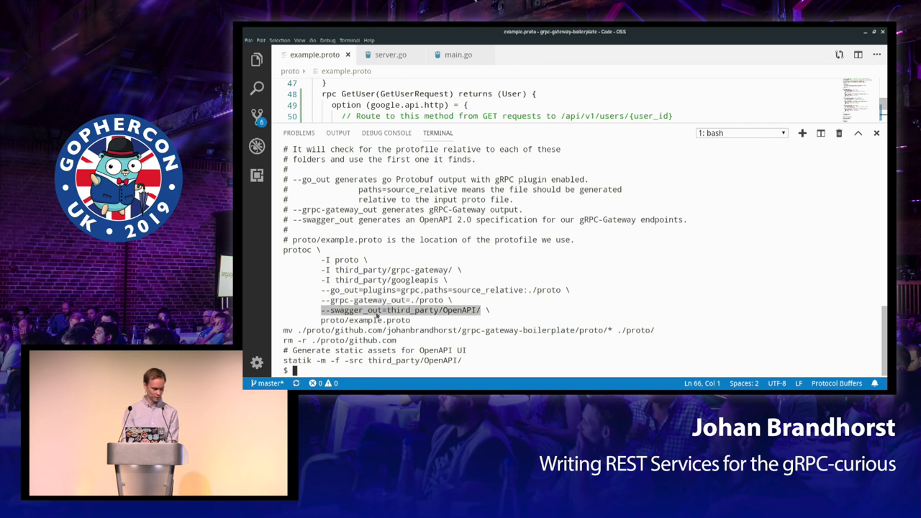
click(549, 339)
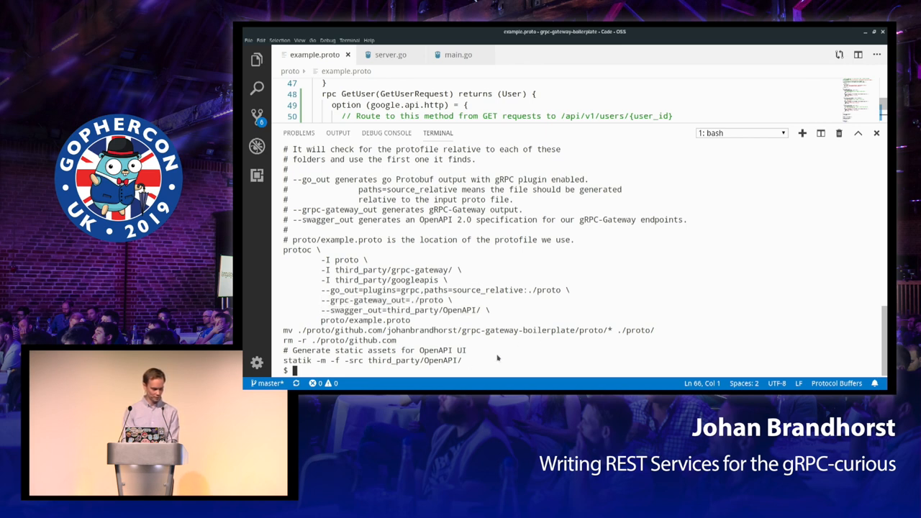
text(go un)
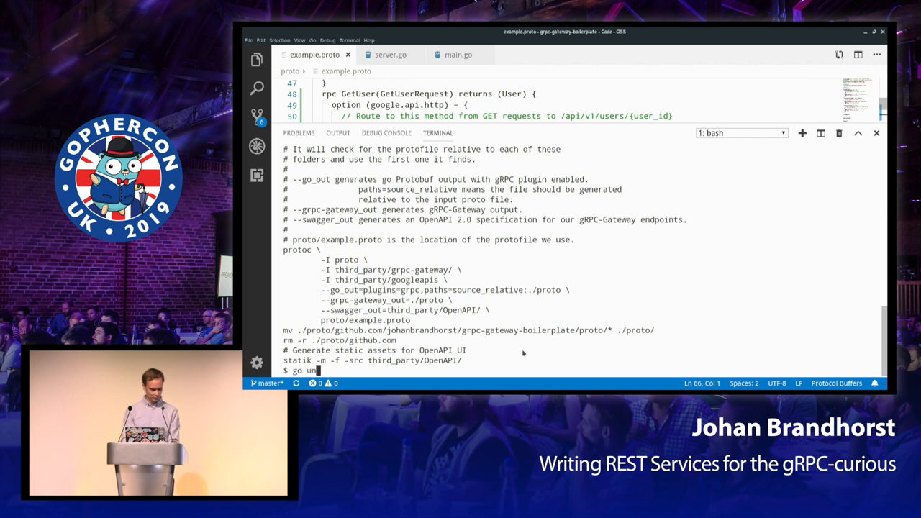
key(BackSpace)
key(BackSpace)
key(ctrl+grave)
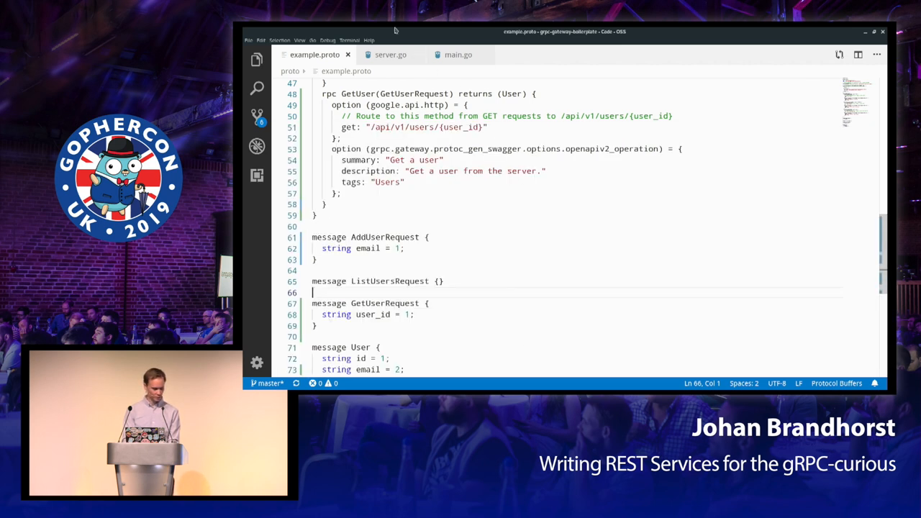
- Duplicate the AddUser function below ListUsers in server.go
click(382, 54)
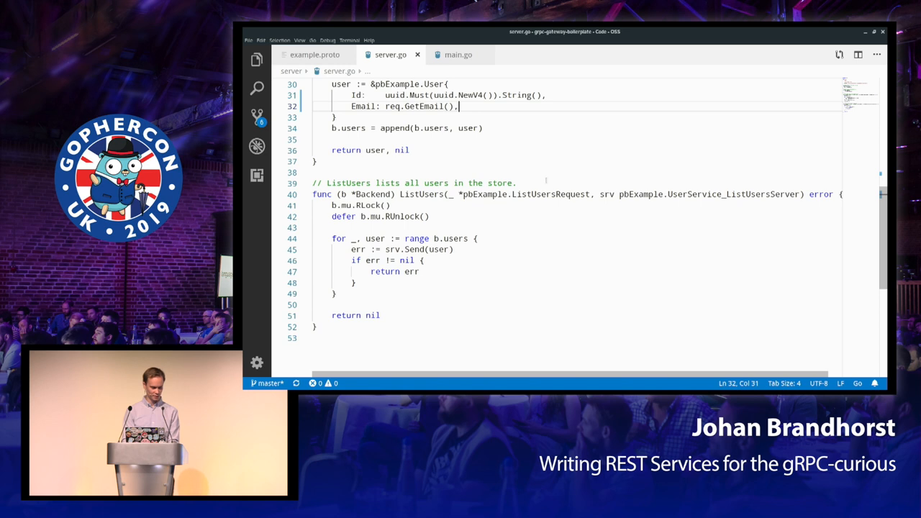
scroll(546, 181, up, 3)
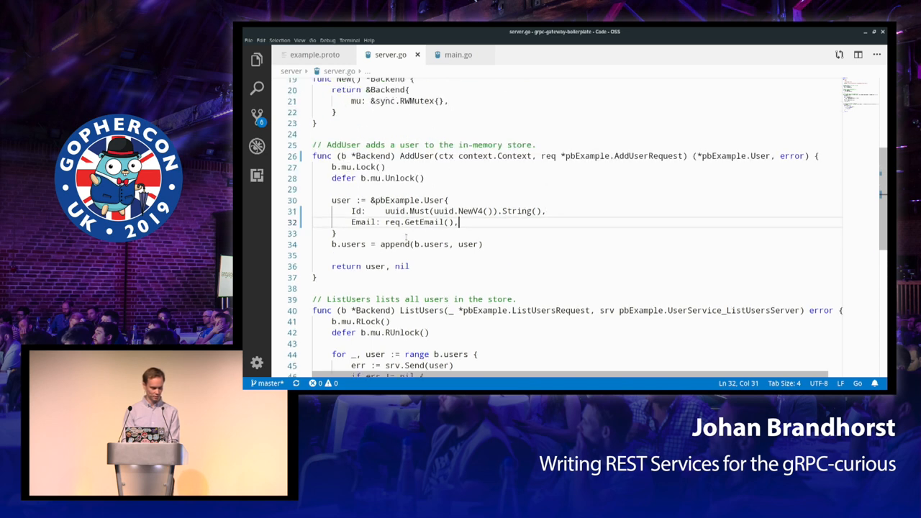
drag(339, 279, 539, 122)
key(ctrl+c)
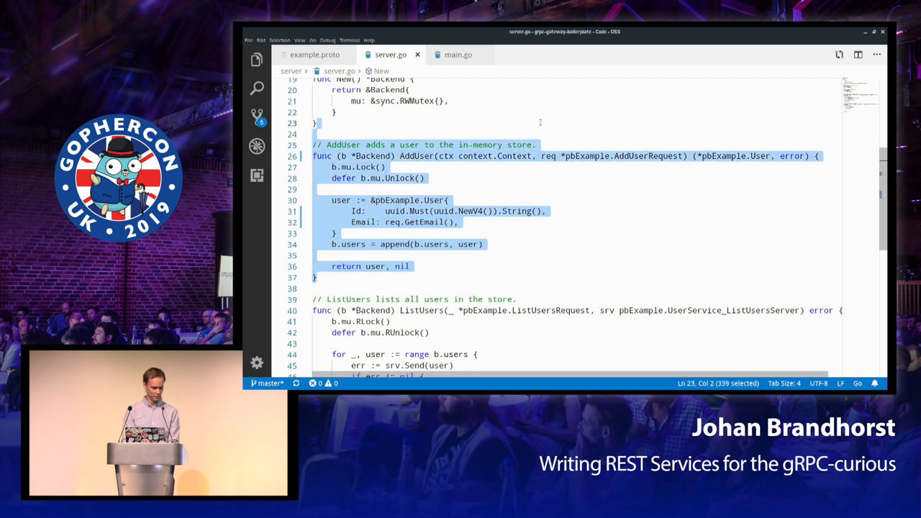
scroll(540, 122, down, 4)
scroll(540, 122, down, 1)
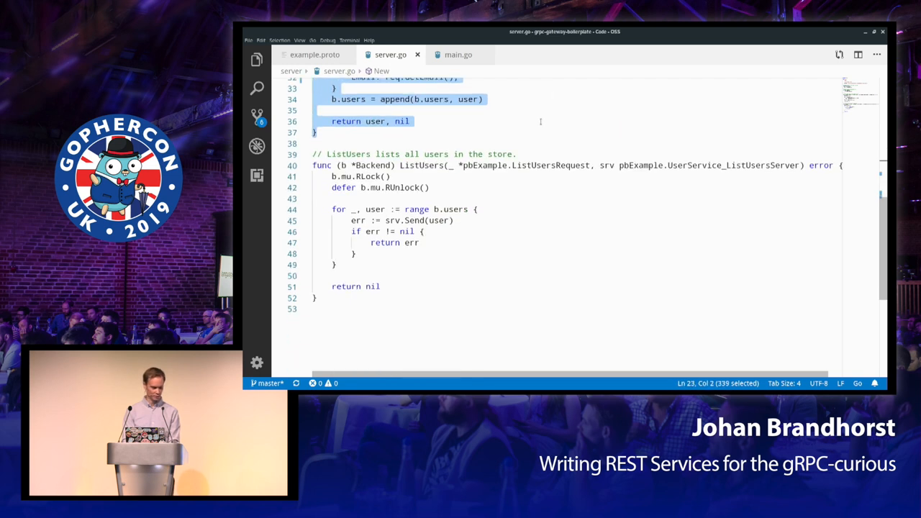
click(374, 295)
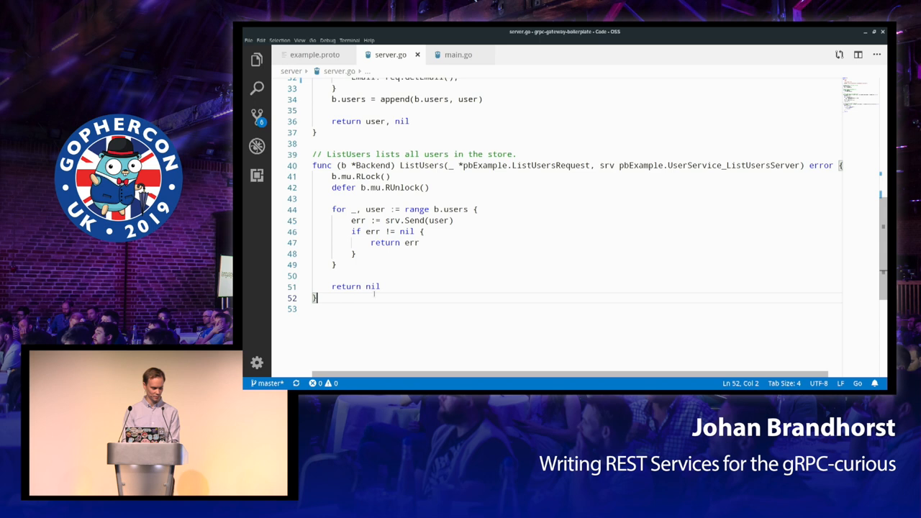
key(Return)
key(Return)
key(Return)
key(ctrl+v)
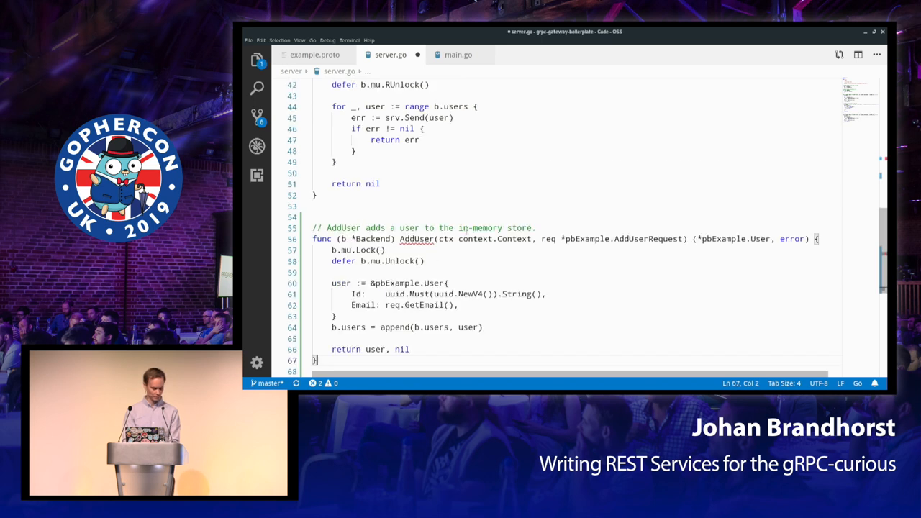
- Restart the Go language server and multi-select Add in the copy to rename it GetUser
key(ctrl+shift+p)
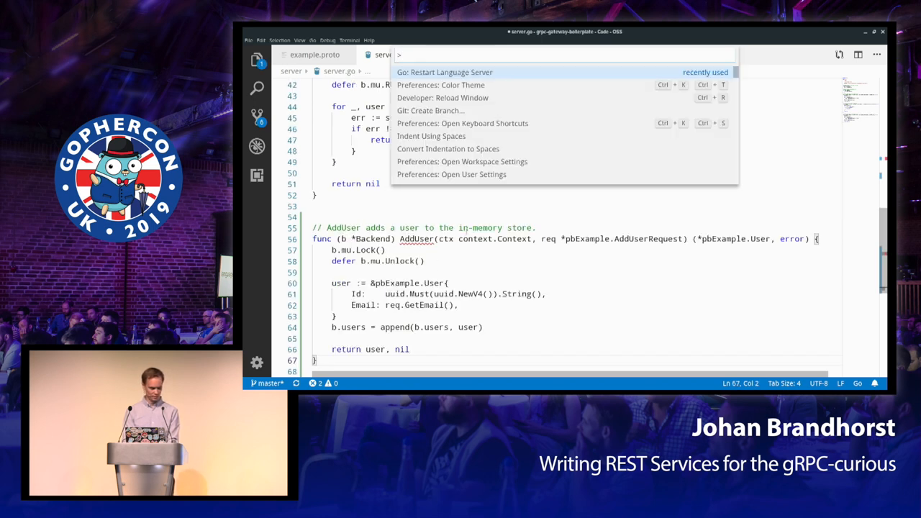
key(Return)
click(401, 194)
scroll(400, 180, down, 2)
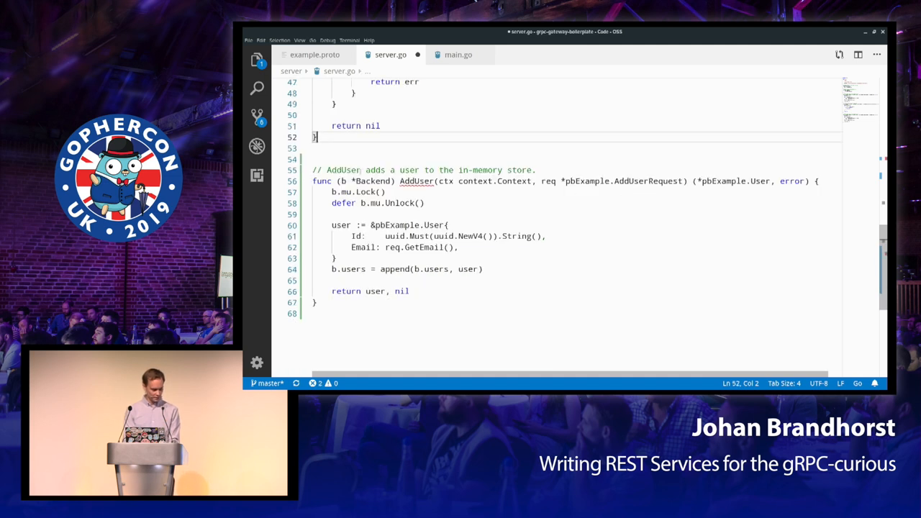
click(349, 158)
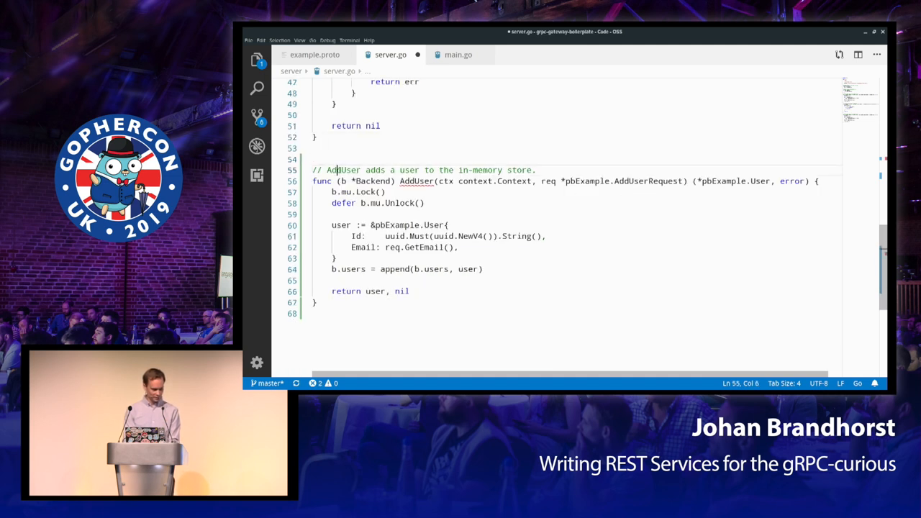
drag(341, 170, 328, 170)
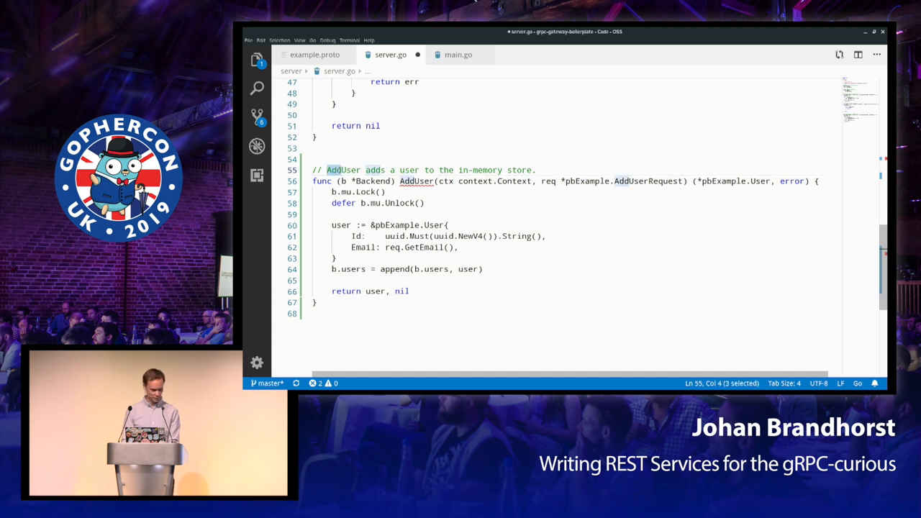
key(ctrl+d)
key(ctrl+d)
key(ctrl+d)
text(Get)
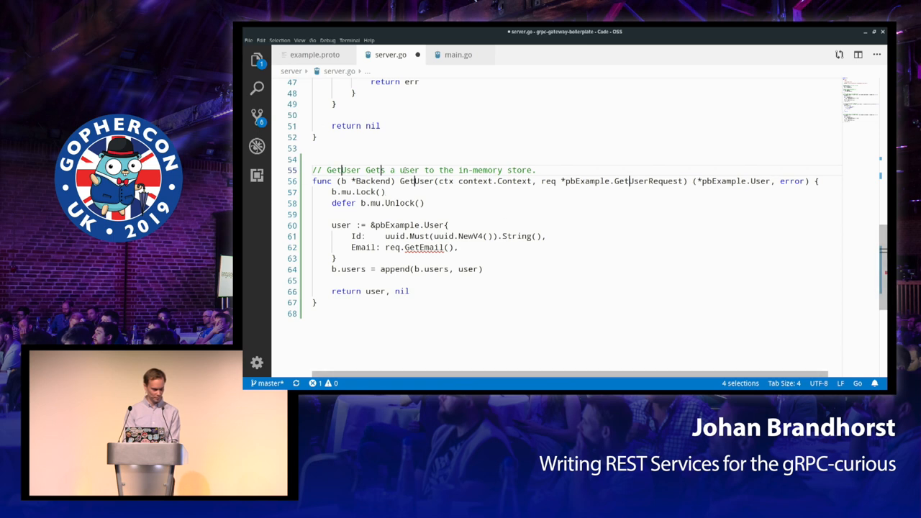
- Adjust the GetUser comment and copy the users range loop from ListUsers
click(425, 170)
key(Delete)
key(Delete)
text(from)
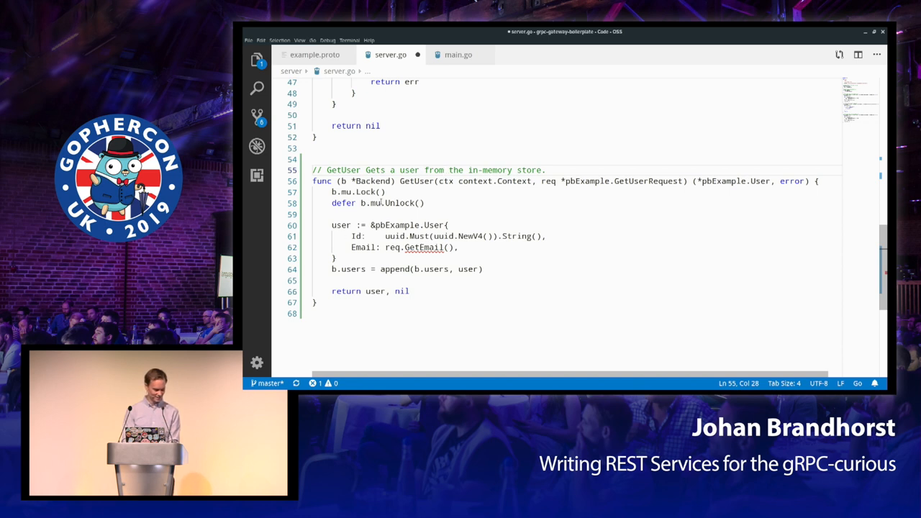
click(356, 192)
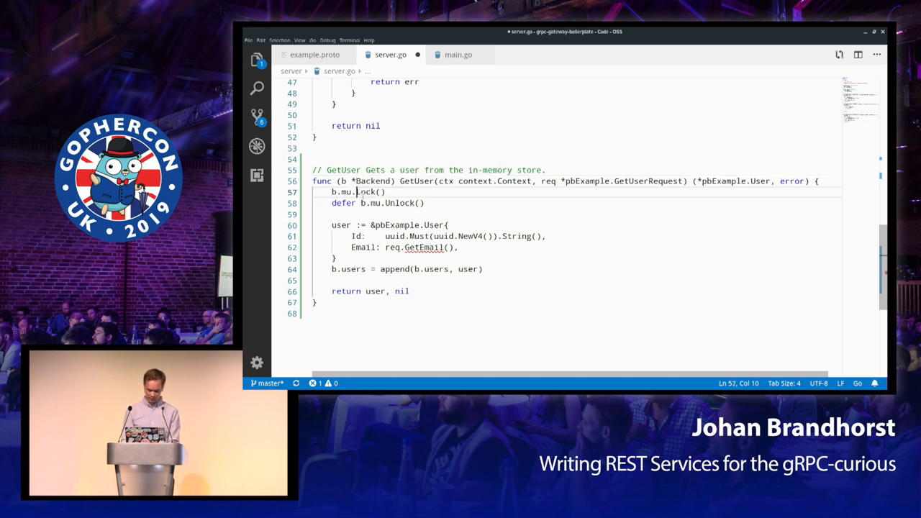
text(R)
key(Down)
key(Right)
key(Right)
key(Right)
key(Right)
key(Right)
text(R)
scroll(442, 217, up, 4)
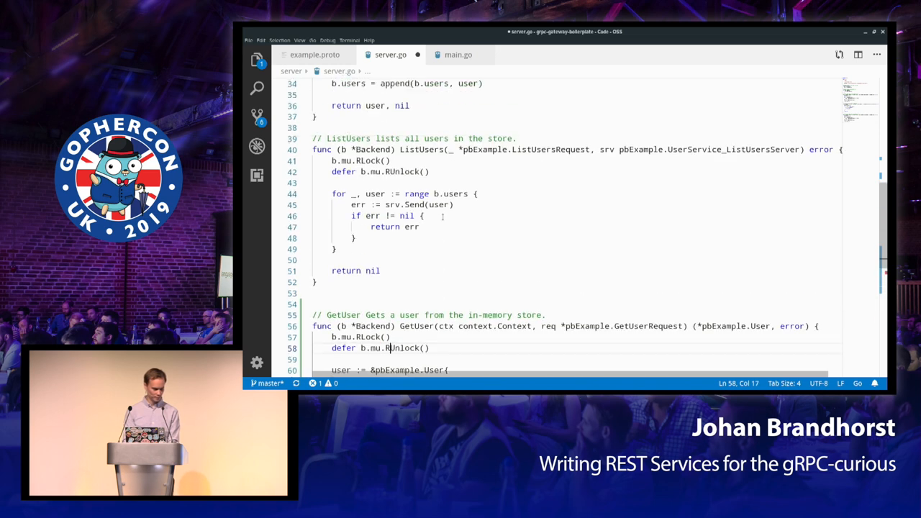
scroll(443, 217, down, 2)
click(428, 184)
drag(424, 188, 462, 126)
key(ctrl+c)
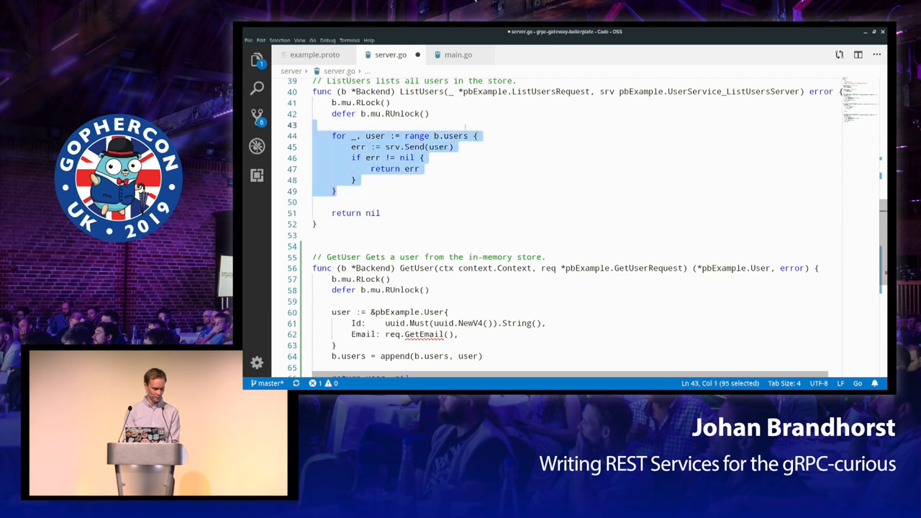
scroll(473, 126, down, 1)
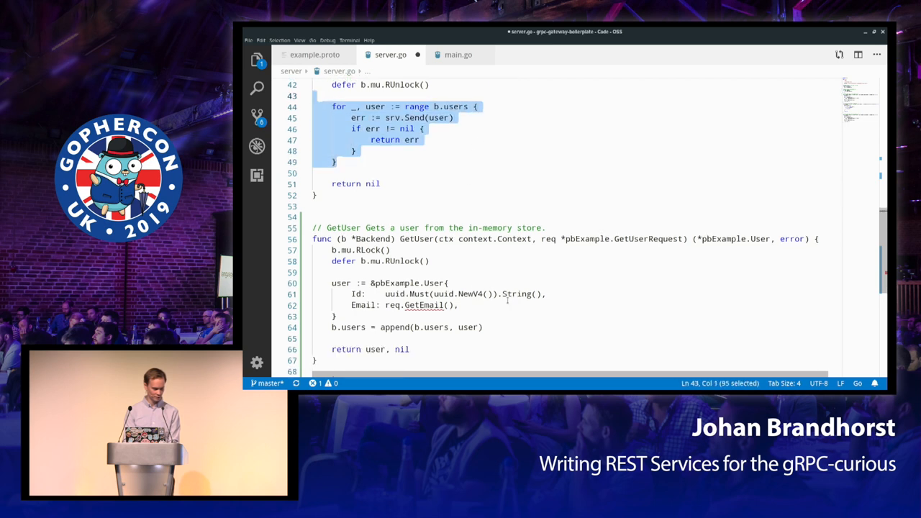
- Replace GetUser's user-creation code with the range loop and clear its body
drag(507, 318, 517, 292)
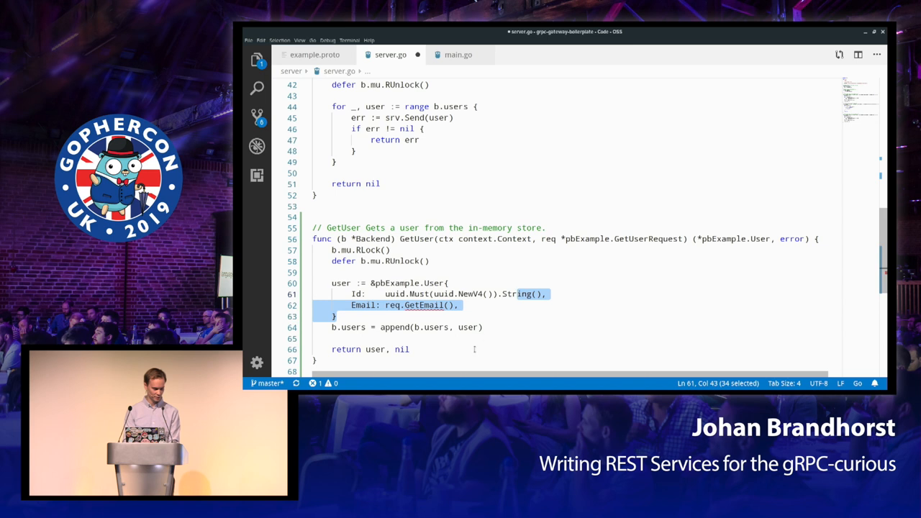
drag(485, 327, 530, 264)
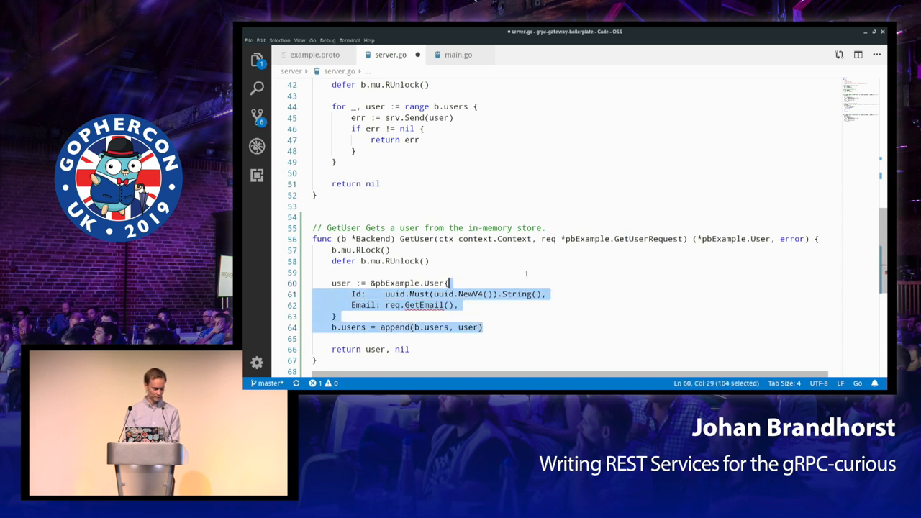
key(ctrl+v)
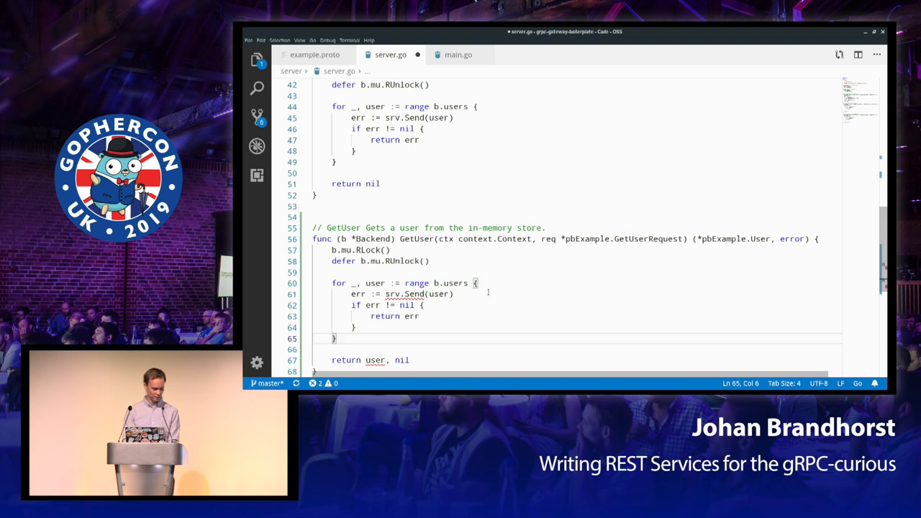
click(494, 272)
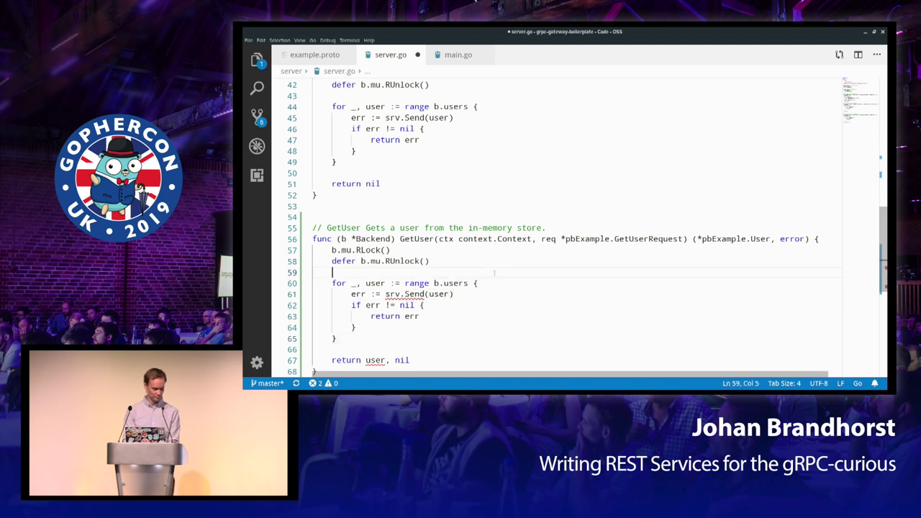
click(493, 283)
key(shift+Down)
key(shift+Down)
key(shift+Down)
key(shift+Down)
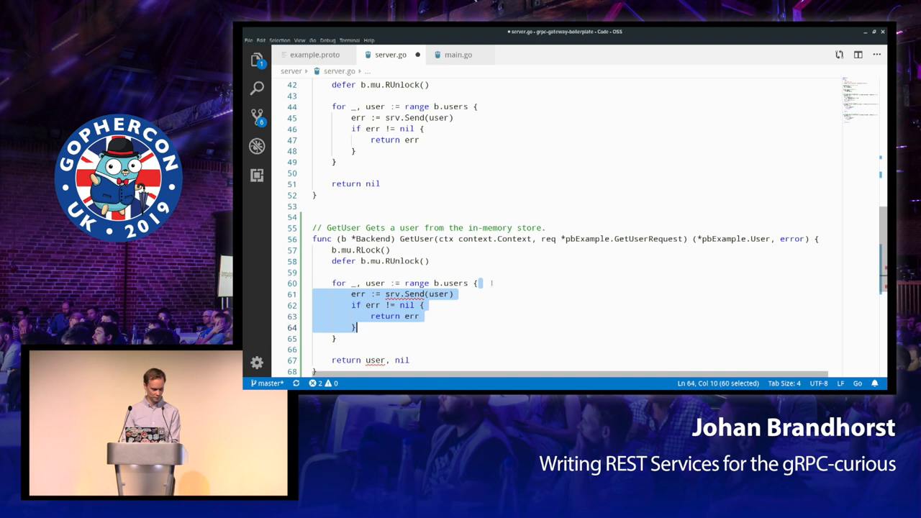
key(Delete)
key(Return)
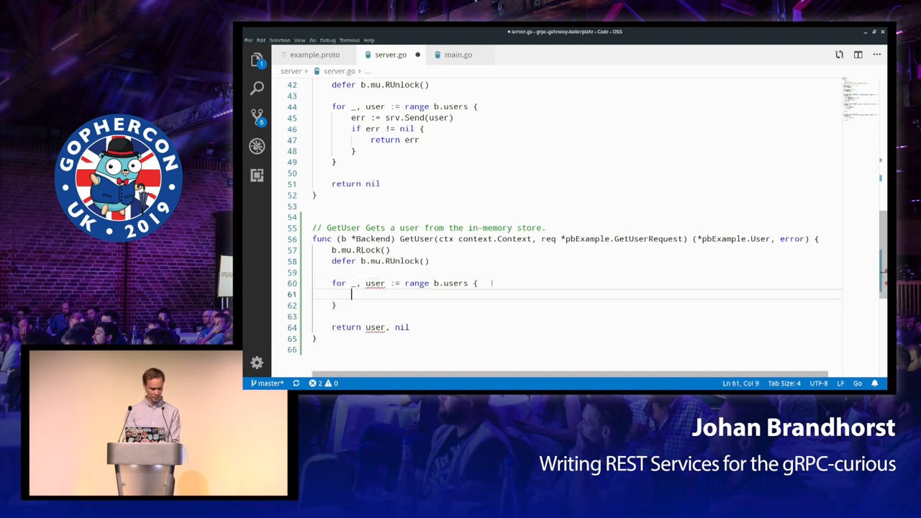
text(if user.)
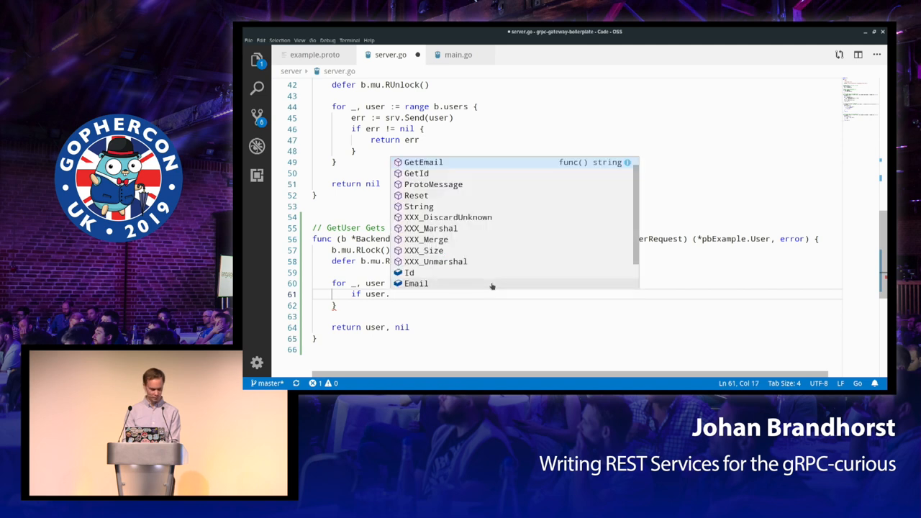
text(Get)
- Return the user whose GetId() equals req.GetUserId(), otherwise a codes.NotFound status error, and save
key(Down)
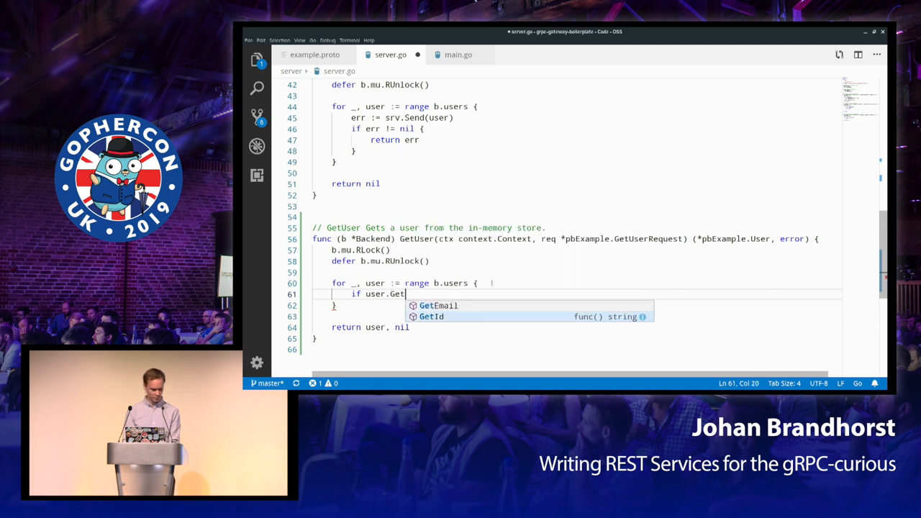
key(Return)
text(() == re)
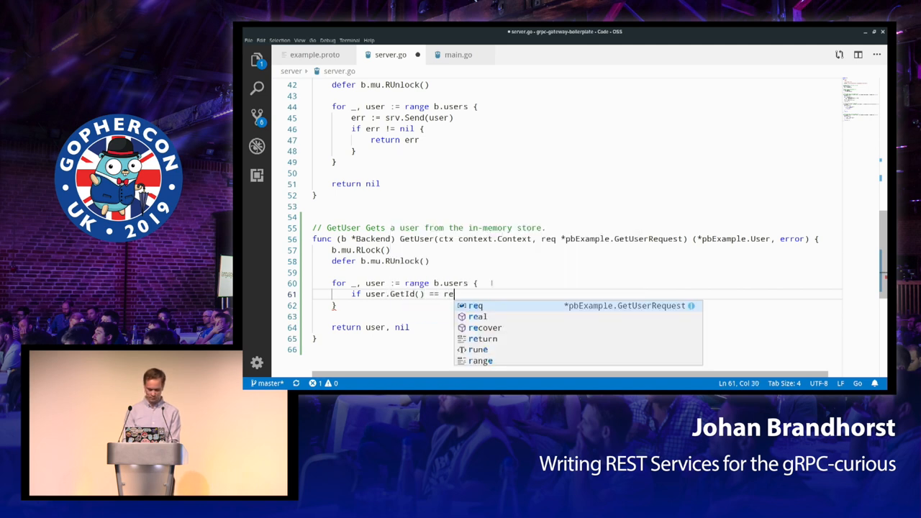
text(q.Get)
key(Return)
text(())
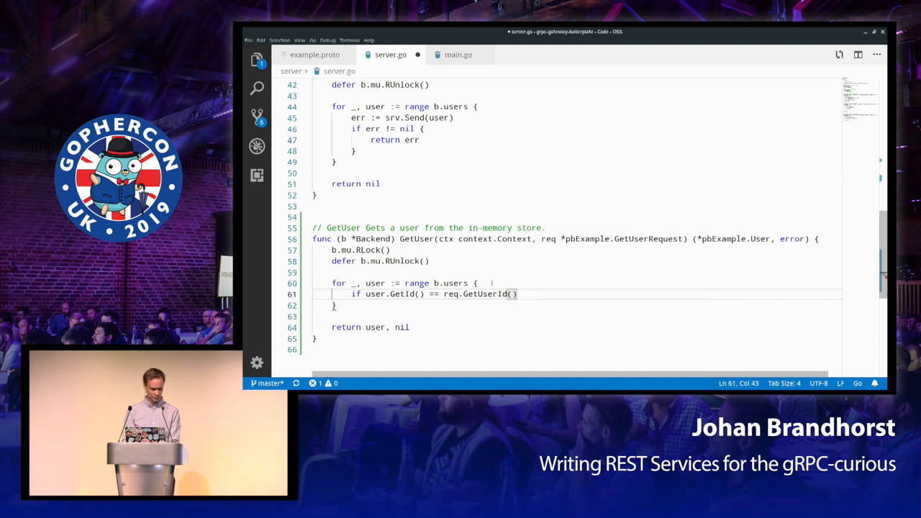
text( {)
key(Return)
text(return u)
key(Return)
text(, nil)
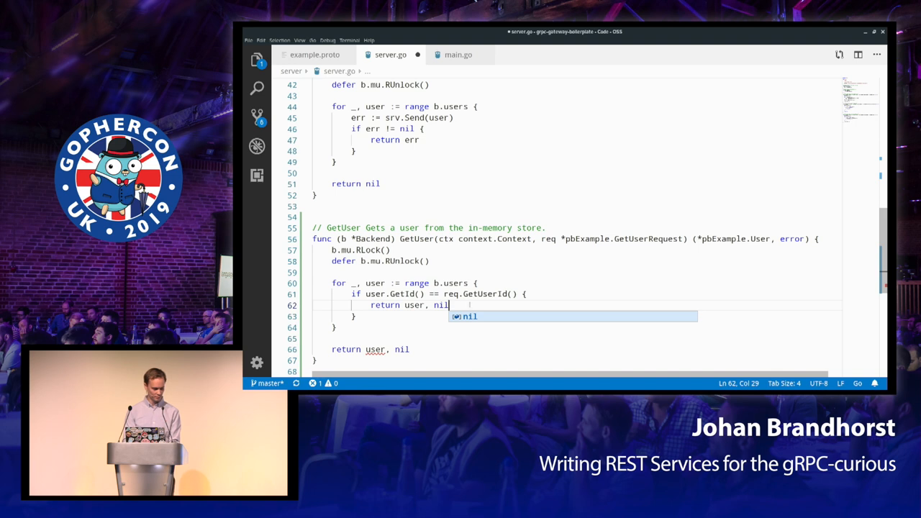
click(419, 350)
key(BackSpace)
key(BackSpace)
key(BackSpace)
key(BackSpace)
key(BackSpace)
key(BackSpace)
key(BackSpace)
key(BackSpace)
key(BackSpace)
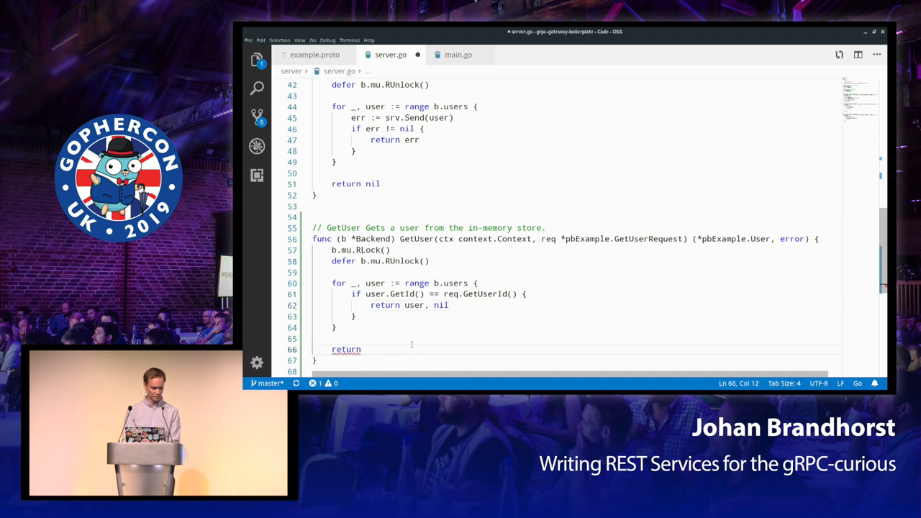
text(nil,)
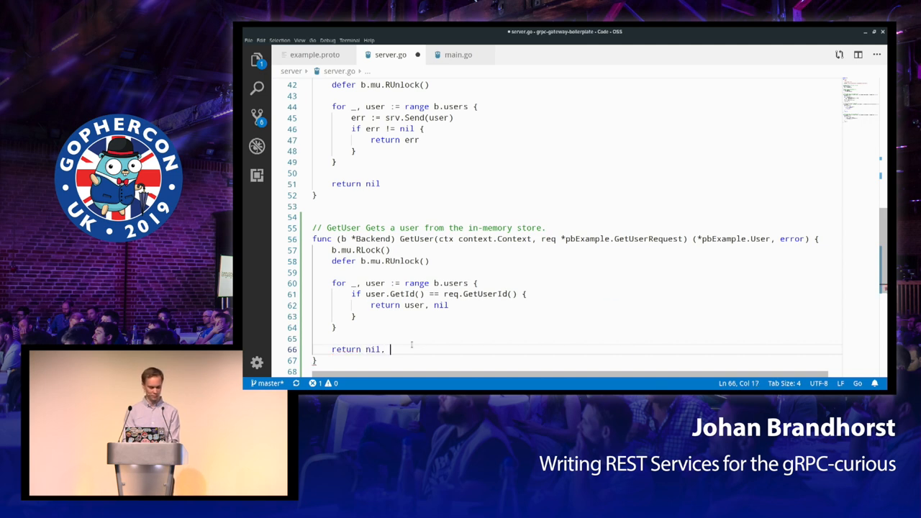
text(status)
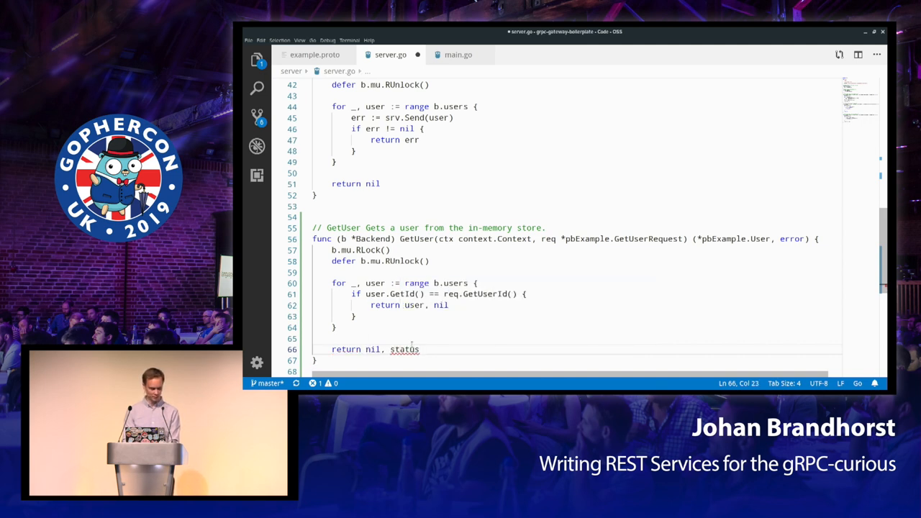
text(.Errorf)
text(()
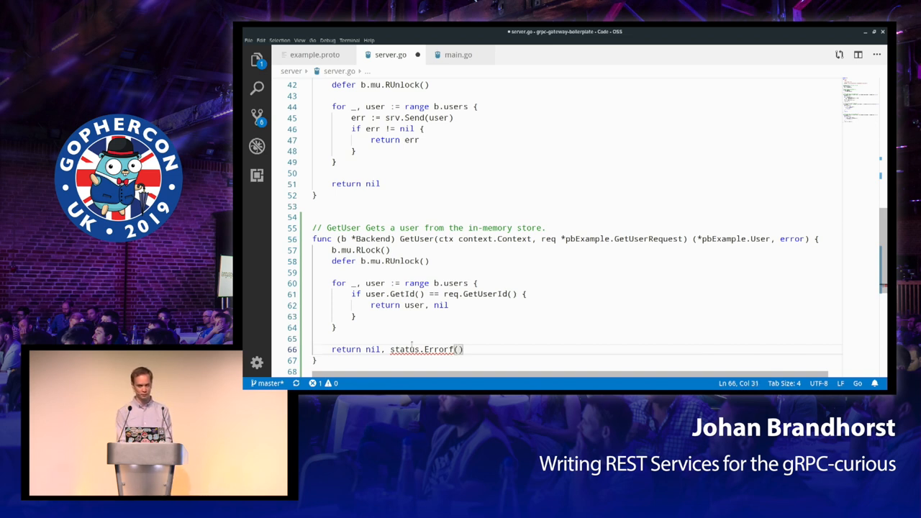
text(codes.)
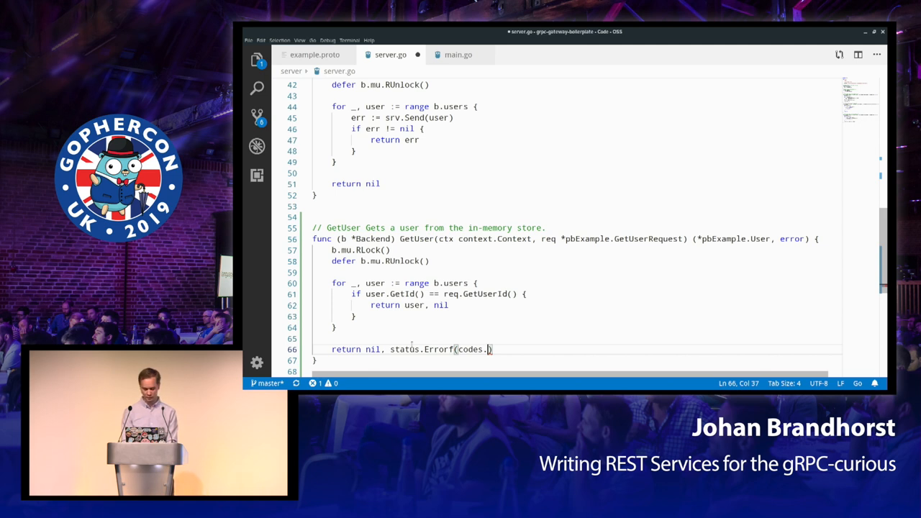
text(Not)
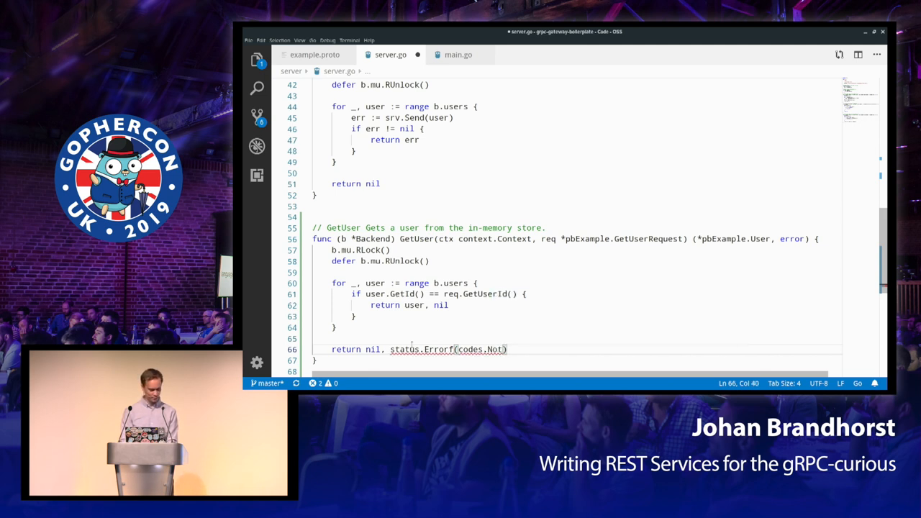
text(Found, ")
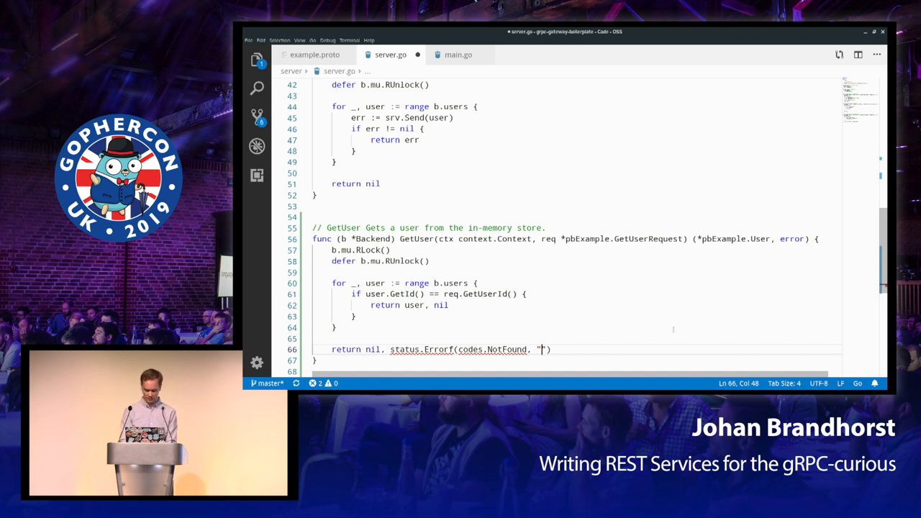
text(user %q could not be found", req.GetUserId())
key(ctrl+s)
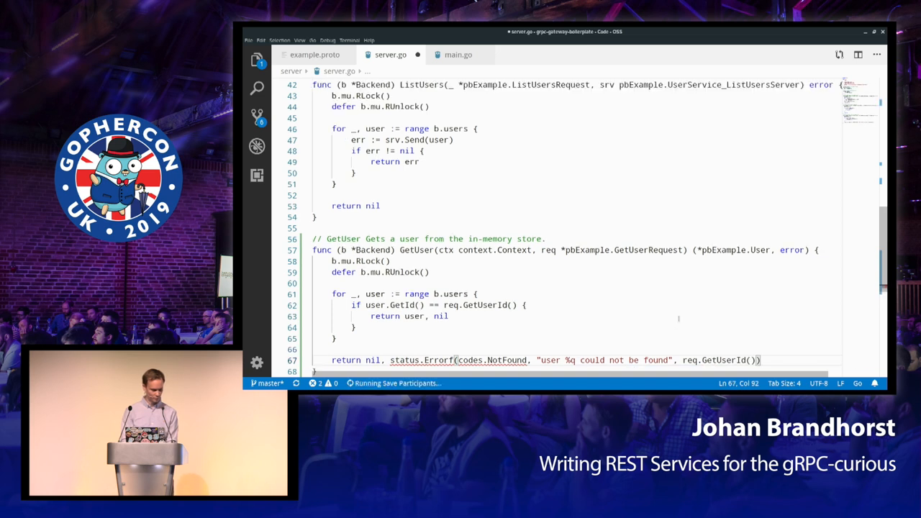
scroll(680, 317, down, 1)
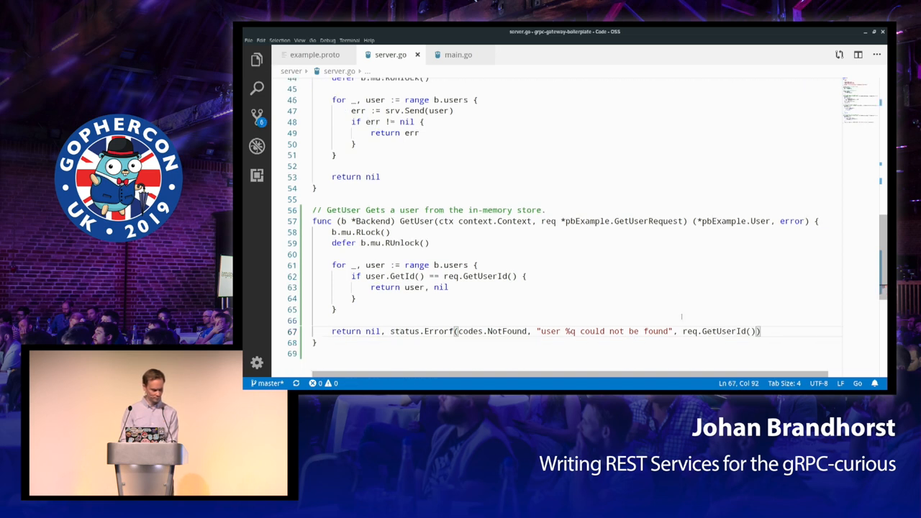
- Run make generate and go run main.go in the terminal, then switch to Swagger UI in Firefox
key(ctrl+grave)
text(make generate)
key(Up)
key(Down)
key(Up)
key(Return)
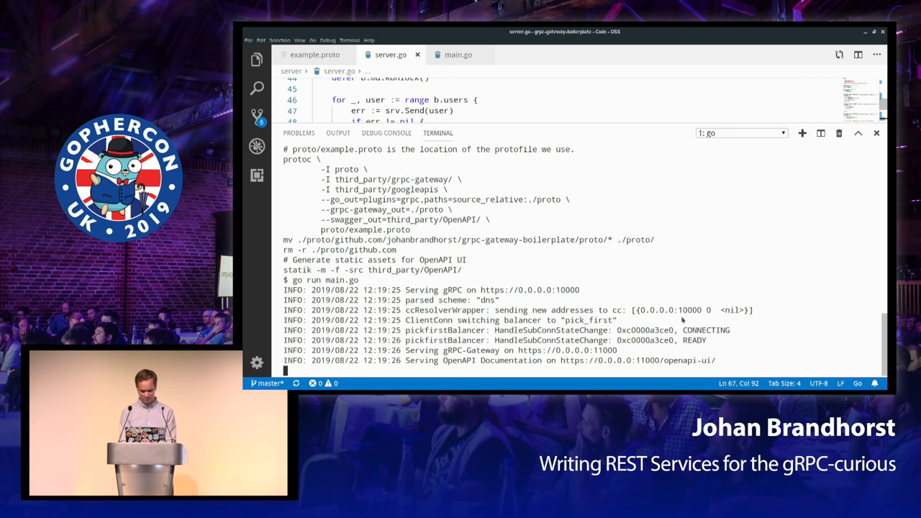
key(alt+Tab)
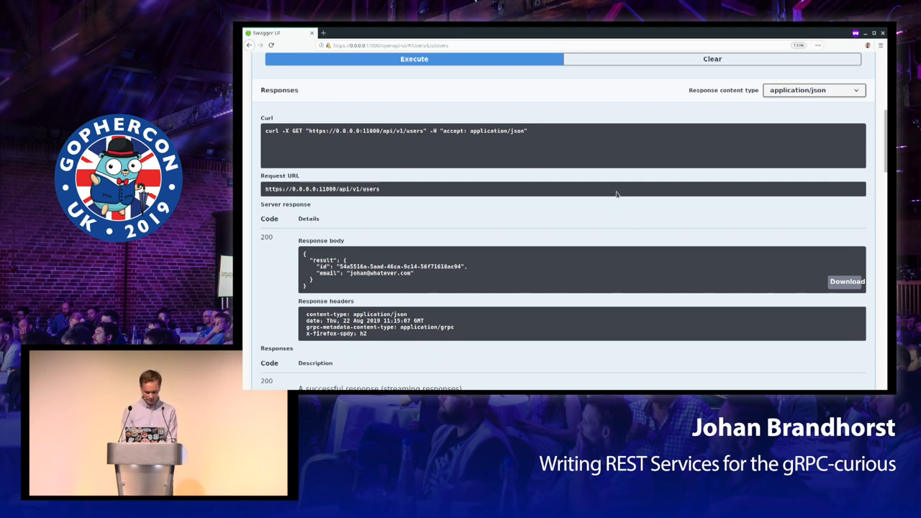
- Reload Swagger UI with the network tools and collapse List users and Models
key(ctrl+shift+e)
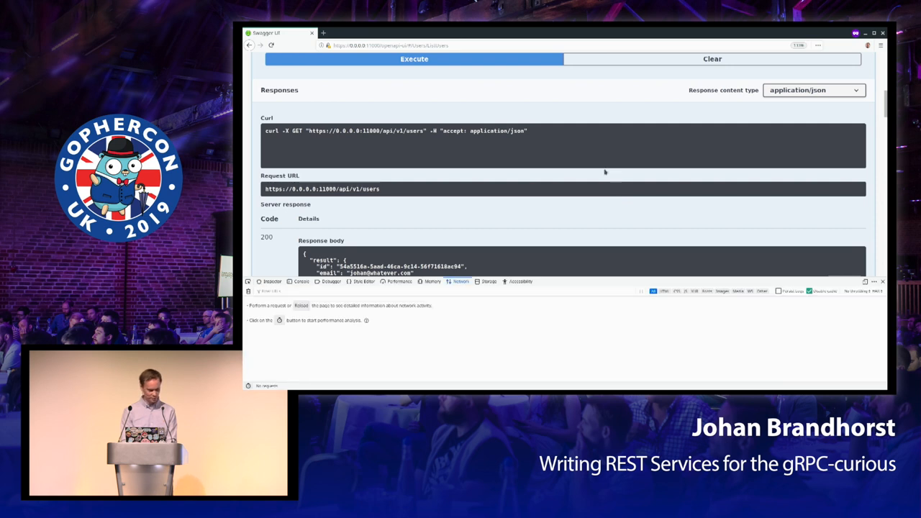
key(F5)
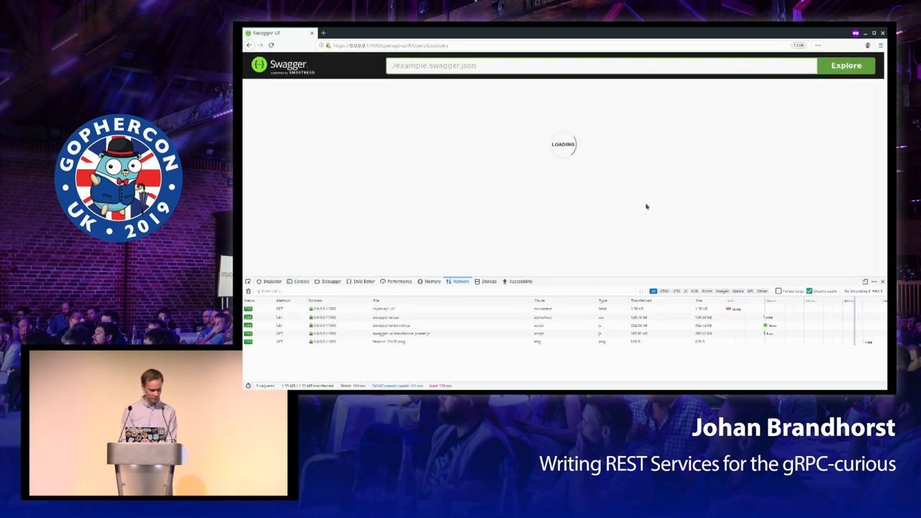
key(F12)
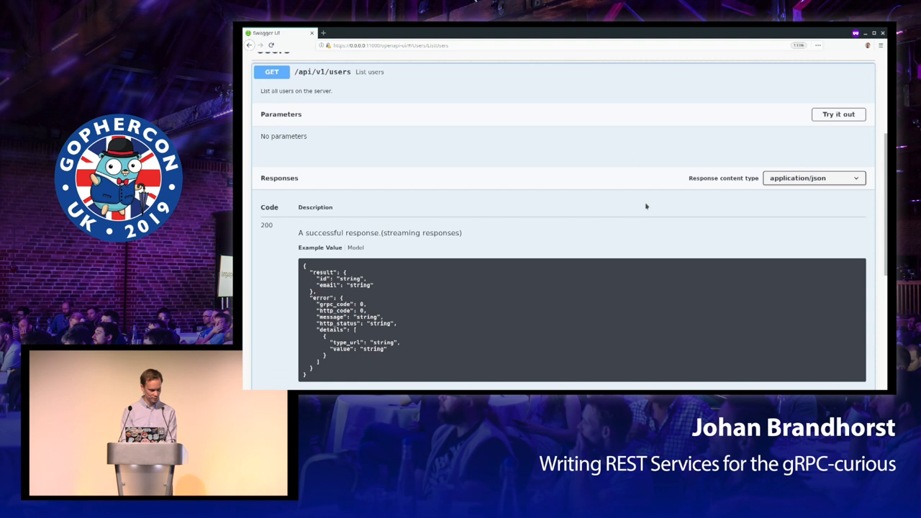
click(581, 74)
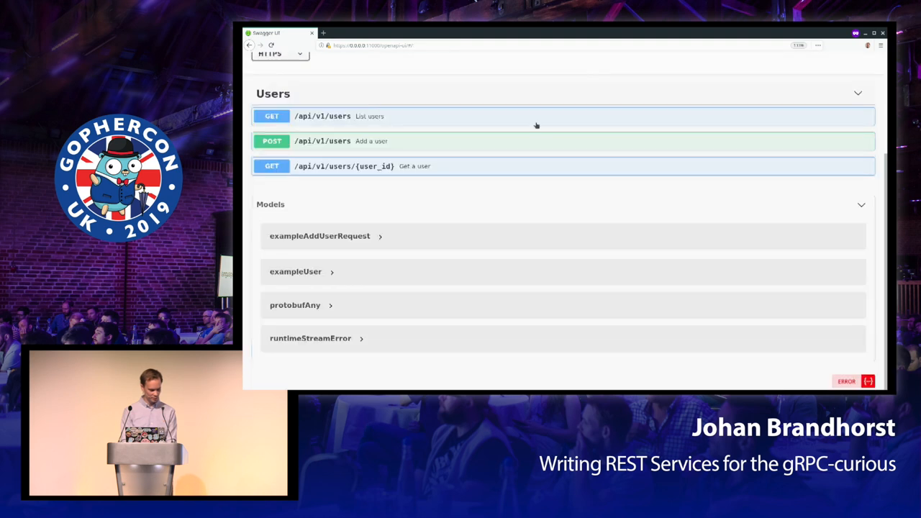
click(440, 210)
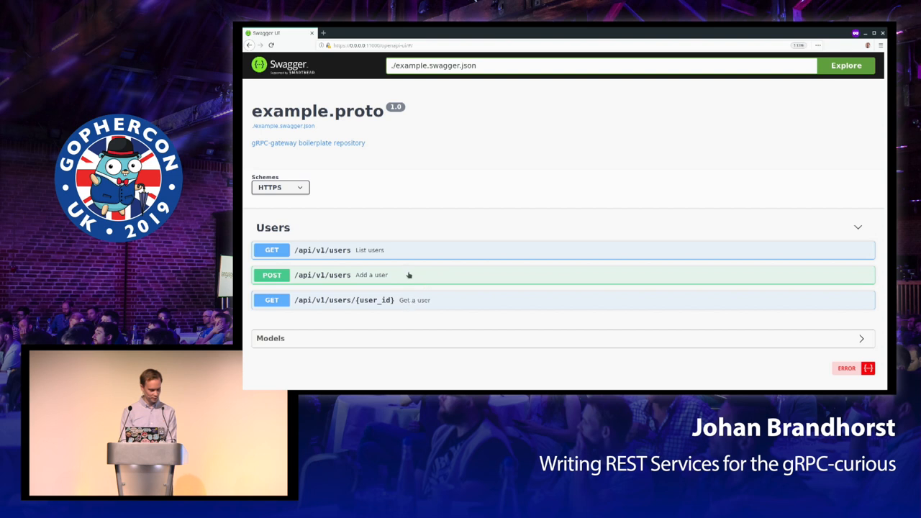
- Expand GET /api/v1/users/{user_id}, try it out and enter user_id 1234
click(406, 300)
scroll(522, 267, down, 1)
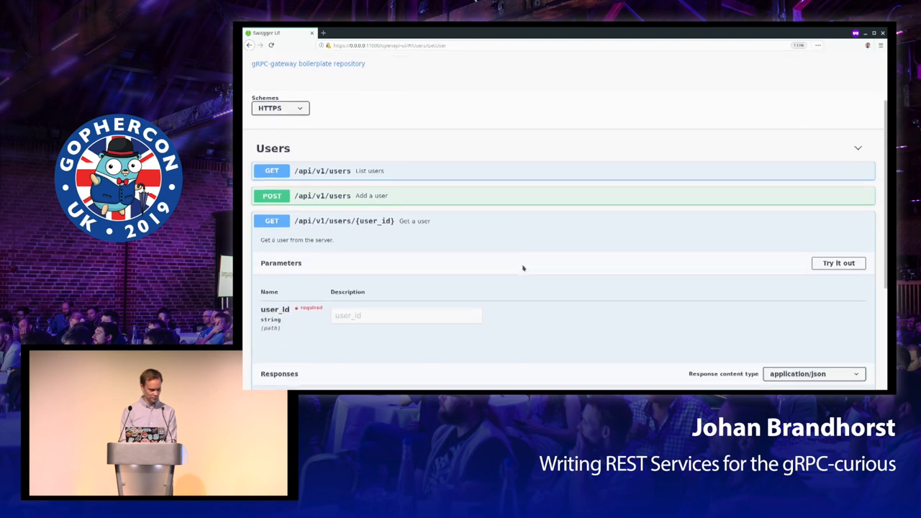
scroll(532, 259, down, 2)
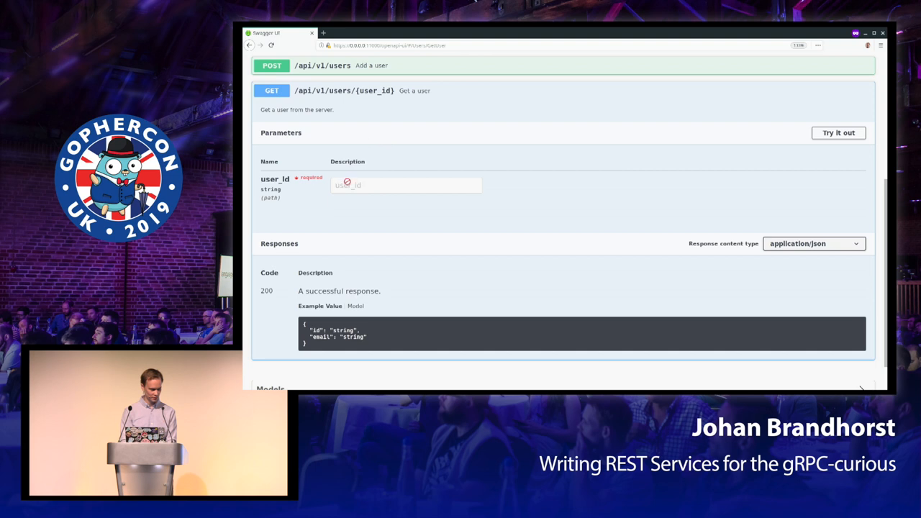
click(839, 132)
click(433, 184)
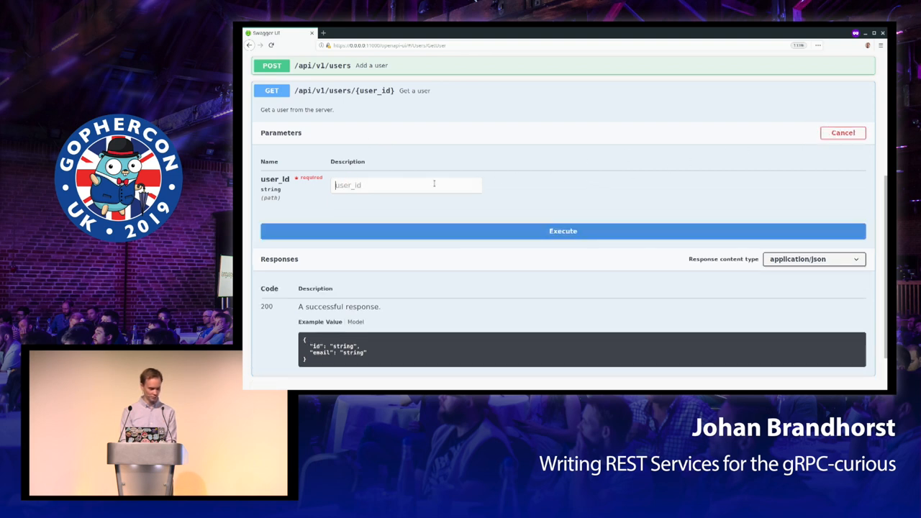
text(1234)
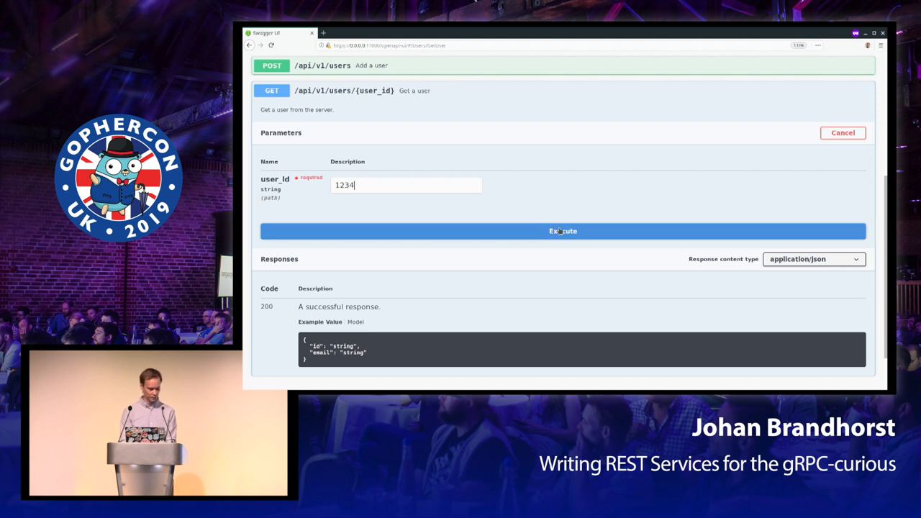
- Execute the get-user request for 1234, see the 404 Not Found, and collapse the operation
click(560, 230)
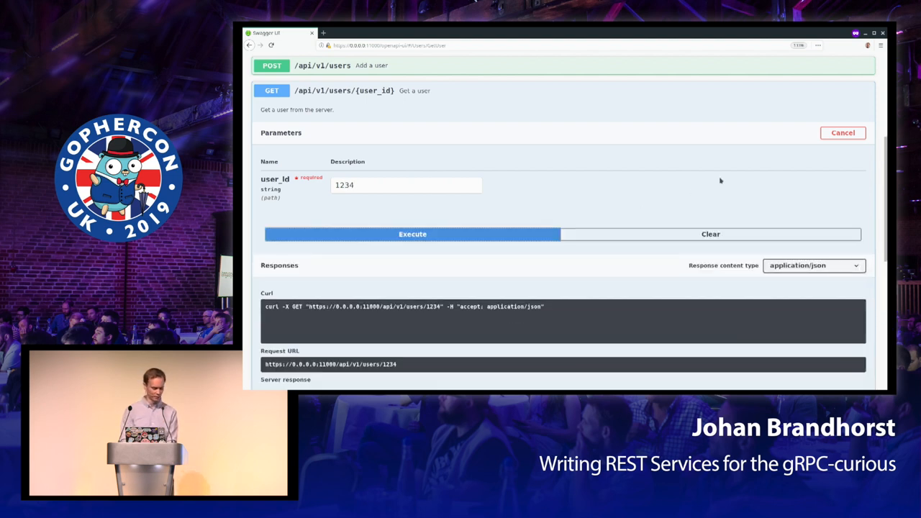
scroll(715, 183, down, 5)
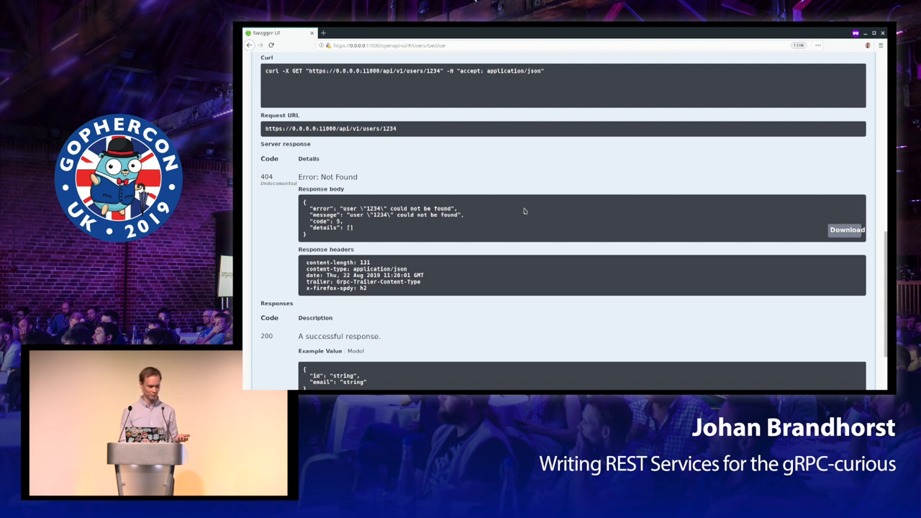
scroll(524, 211, up, 3)
scroll(525, 211, up, 2)
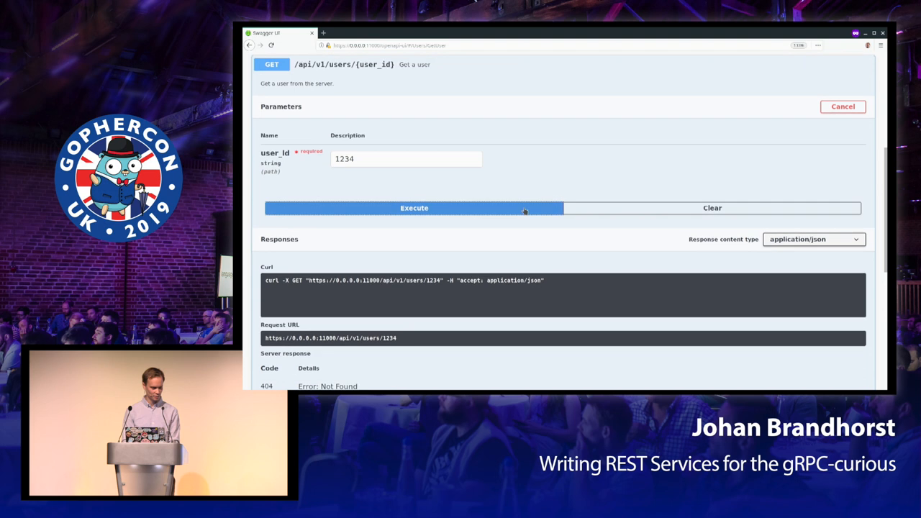
scroll(524, 210, up, 3)
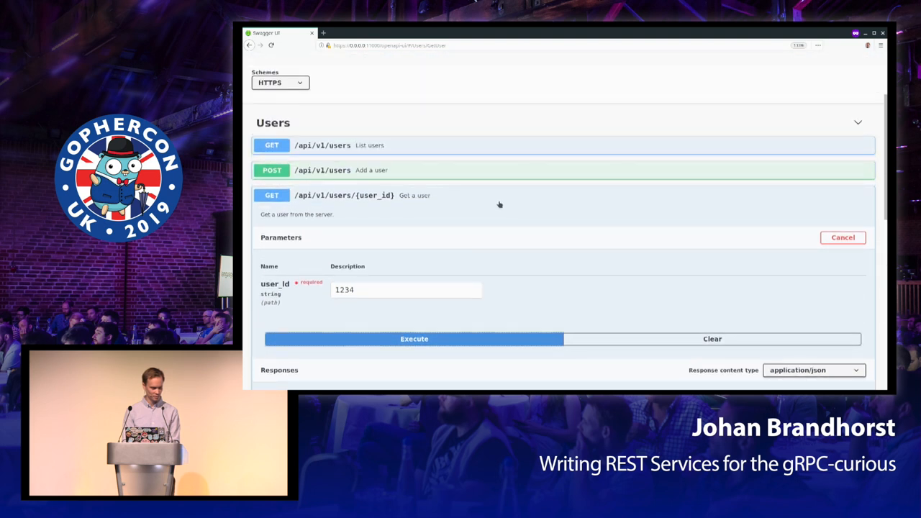
click(500, 205)
- Execute POST /api/v1/users with the example email, copy the returned user ID, and reopen get-a-user
click(462, 271)
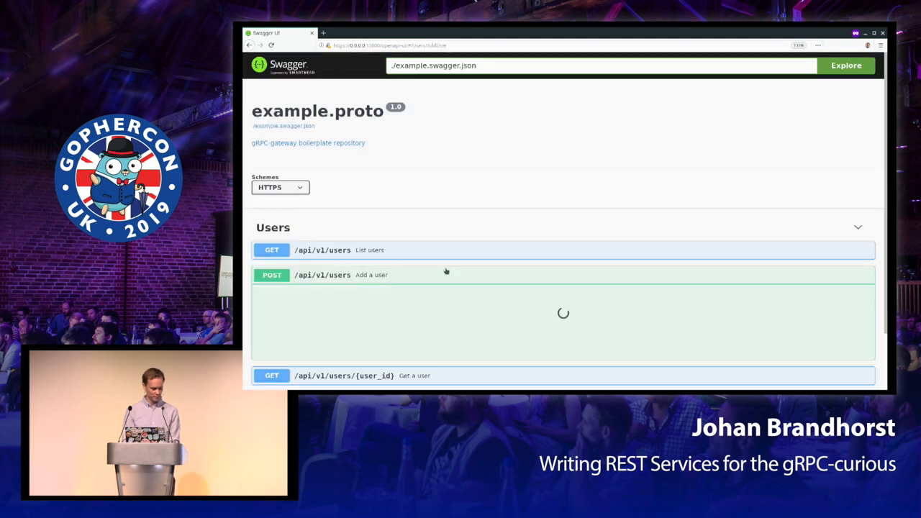
scroll(785, 272, down, 2)
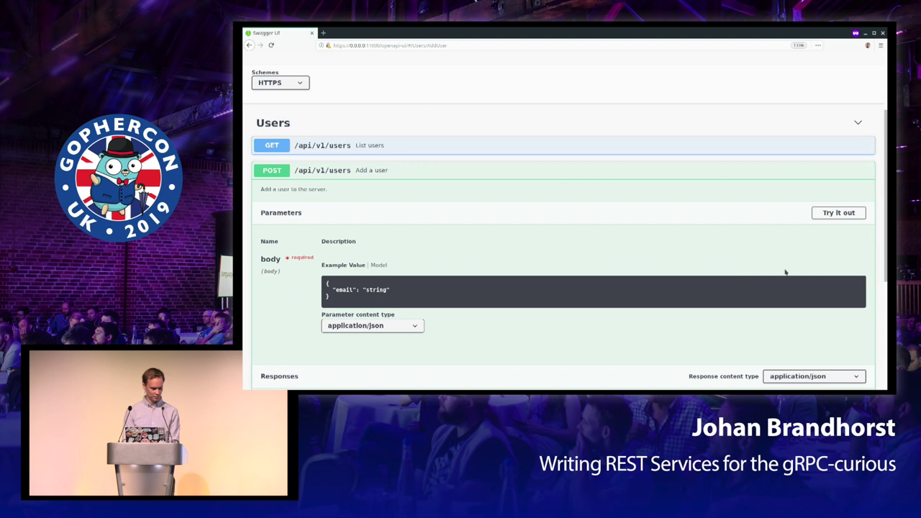
click(839, 212)
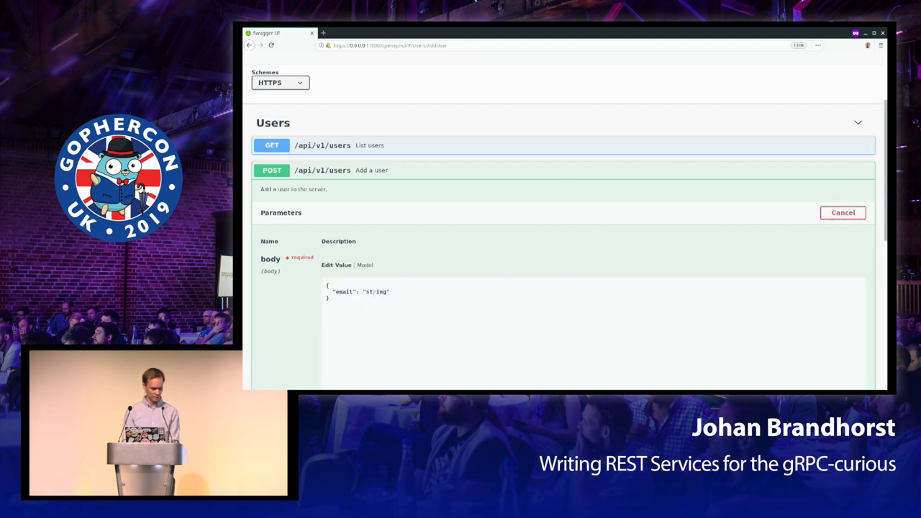
scroll(403, 288, down, 2)
scroll(444, 278, down, 3)
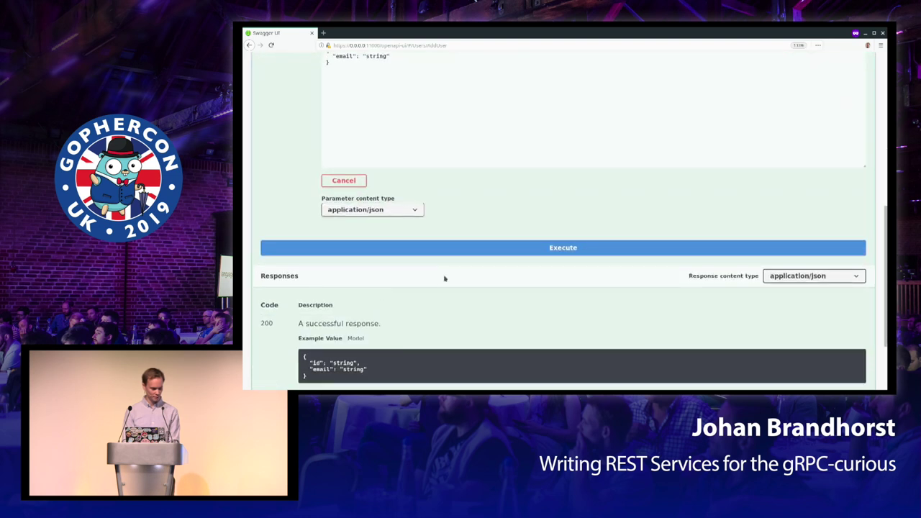
click(537, 241)
scroll(631, 249, down, 2)
scroll(633, 248, down, 5)
scroll(633, 249, up, 1)
scroll(633, 252, up, 3)
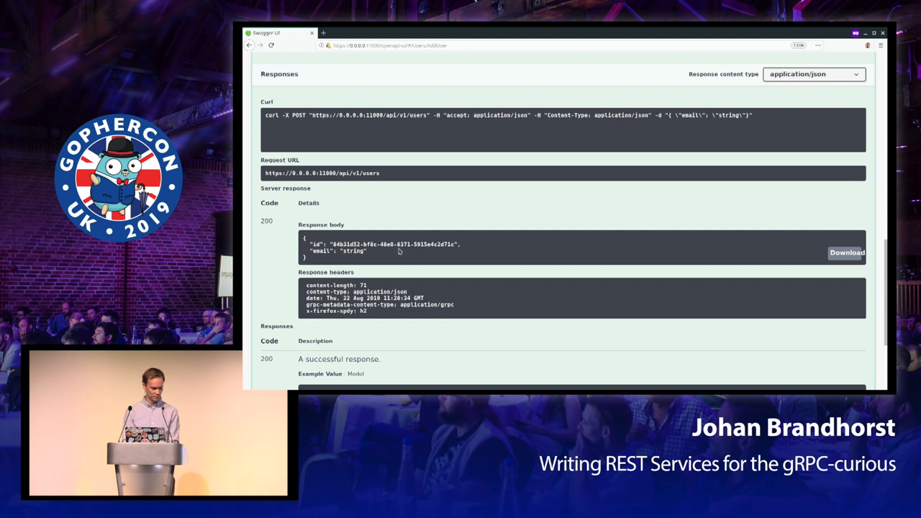
mouse_move(394, 244)
mouse_down()
mouse_move(369, 252)
mouse_move(457, 244)
mouse_up()
key(ctrl+c)
click(354, 247)
scroll(504, 288, down, 1)
scroll(533, 302, down, 2)
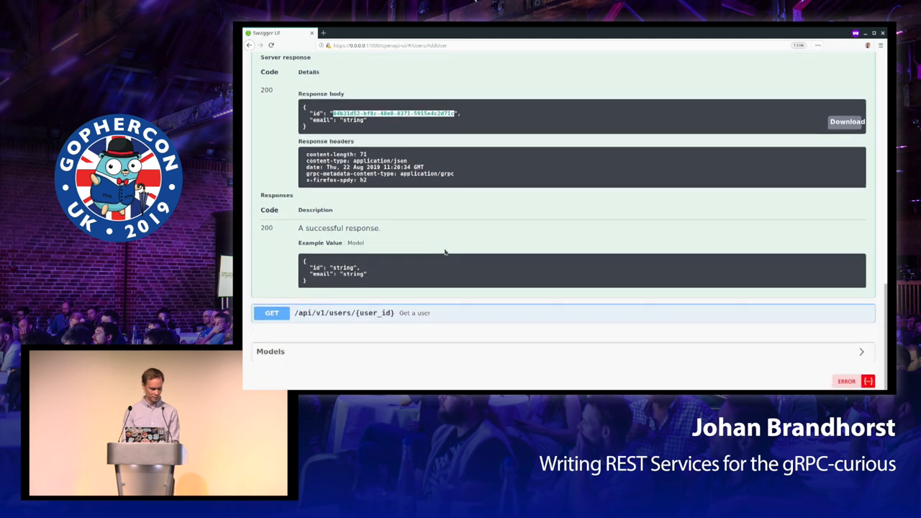
click(536, 310)
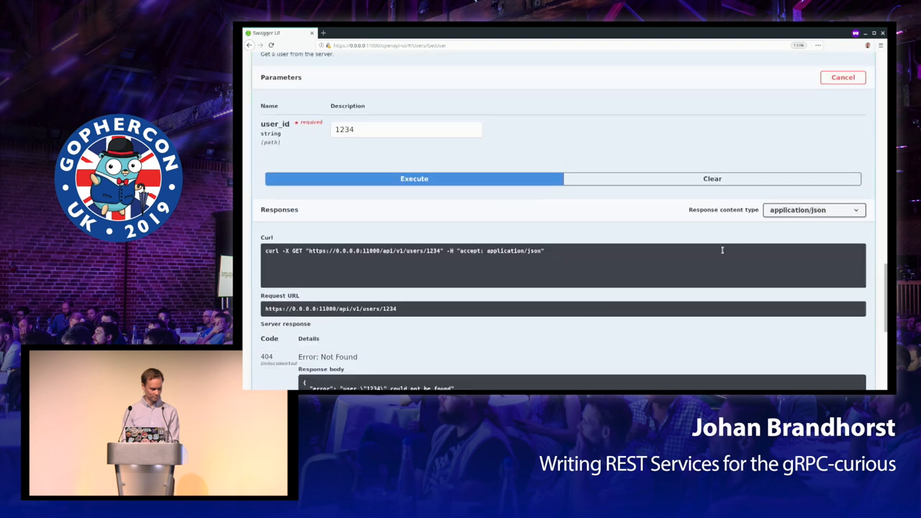
- Replace user_id 1234 with the pasted UUID, execute the GET for a 200 response, then return to the slides
double_click(451, 121)
key(ctrl+v)
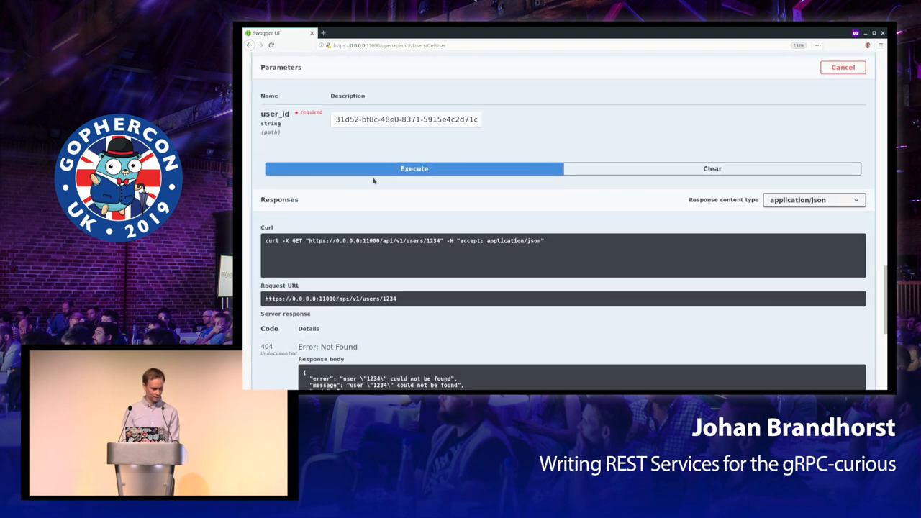
click(373, 173)
scroll(490, 234, down, 3)
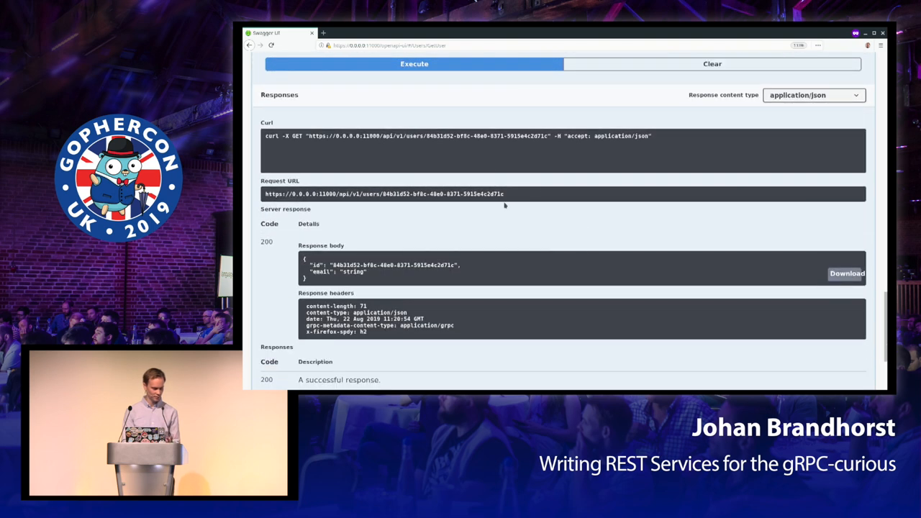
drag(505, 195, 381, 193)
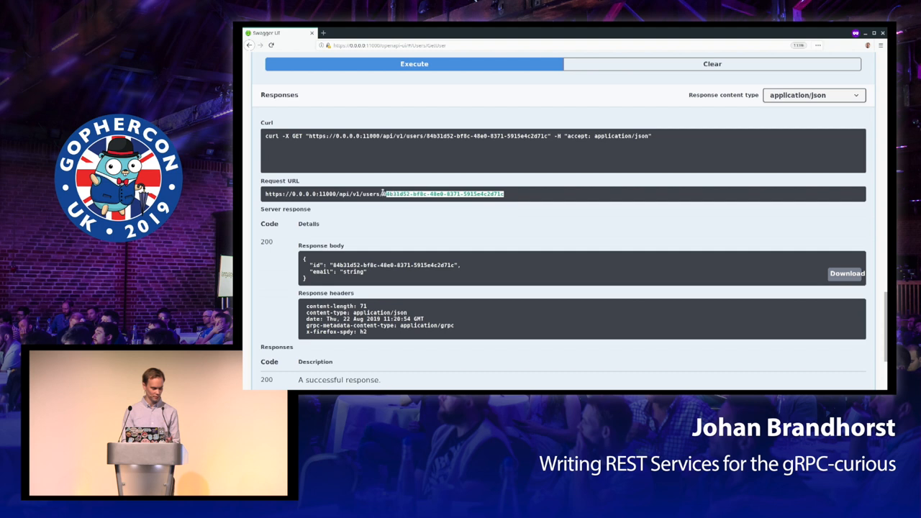
click(408, 207)
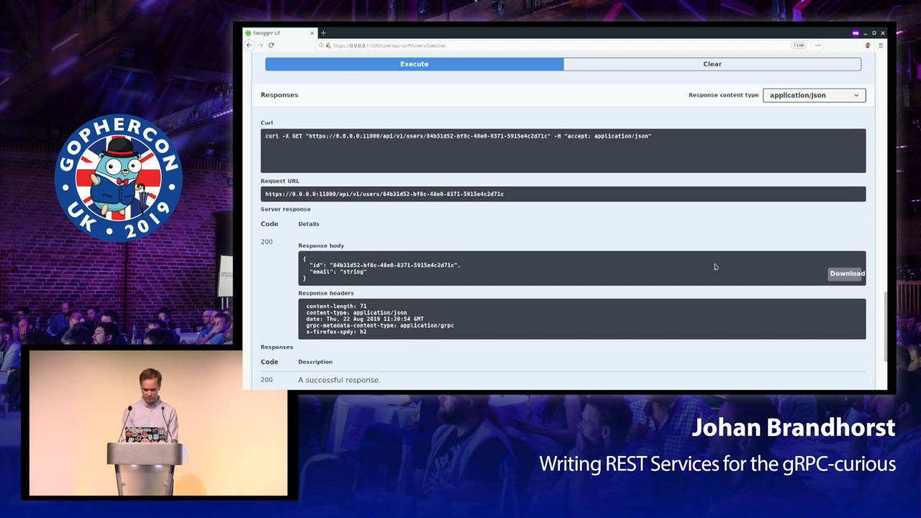
key(alt+Tab)
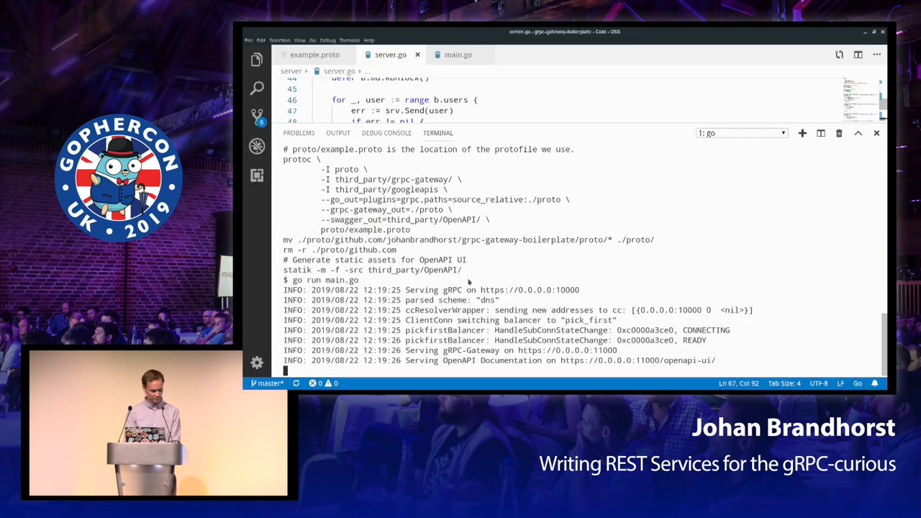
- Stop the gateway server, run git reset --hard, and check out the add-types branch
key(ctrl+c)
key(ctrl+grave)
key(ctrl+grave)
text(git reset --hard)
key(Return)
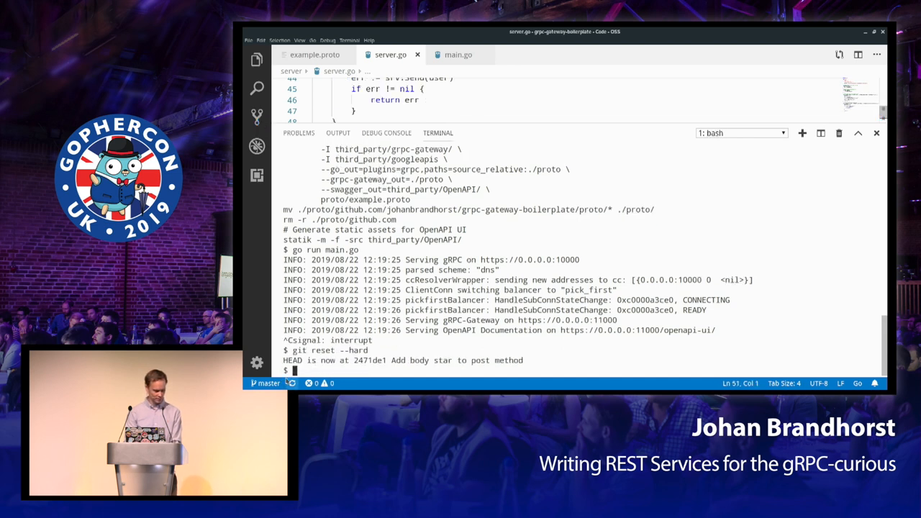
click(268, 382)
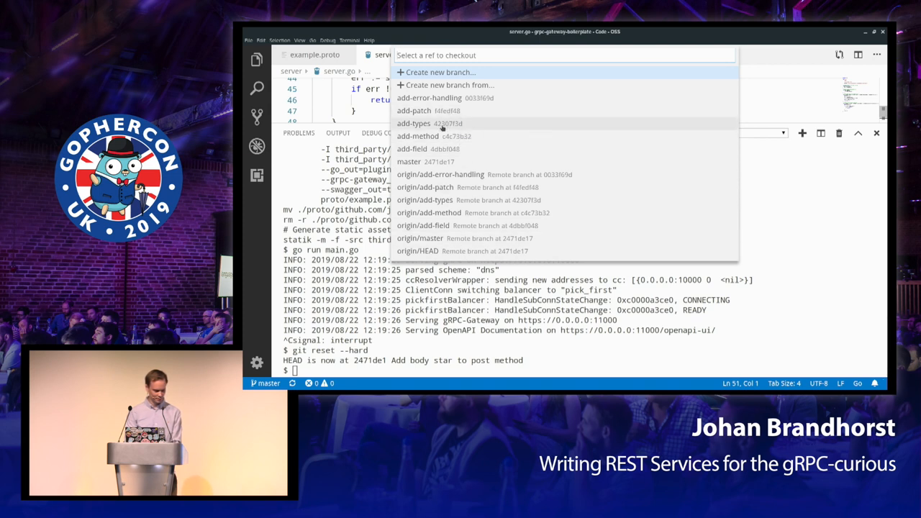
click(444, 125)
- Review example.proto's User message with its new create_time and metadata fields
key(ctrl+j)
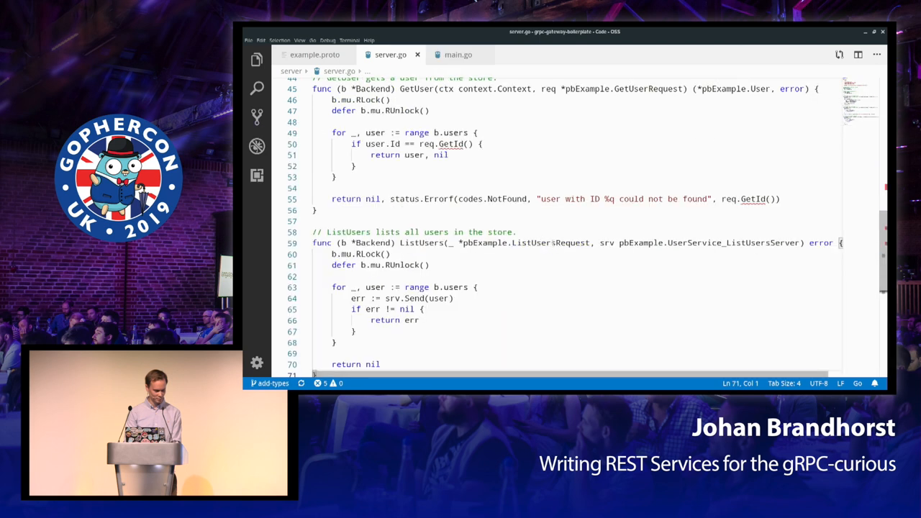
click(314, 54)
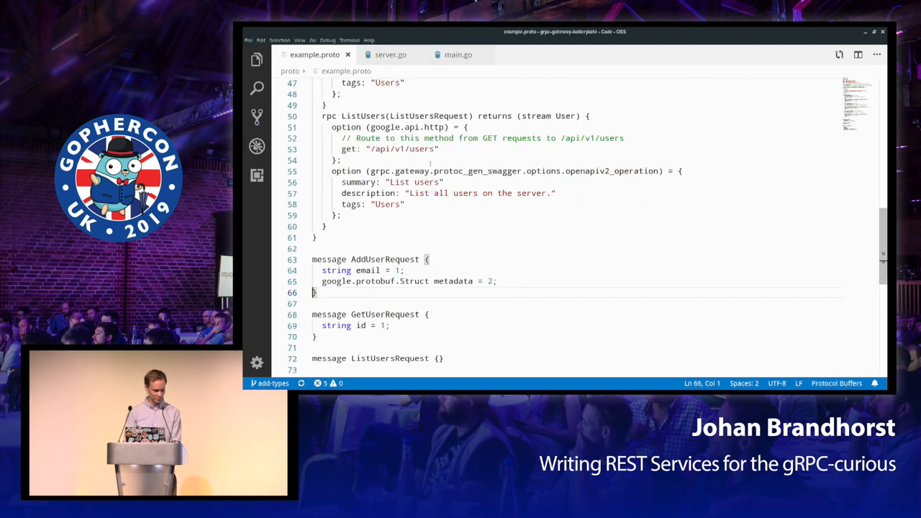
scroll(519, 228, up, 1)
scroll(519, 228, up, 3)
scroll(520, 227, down, 3)
scroll(519, 228, up, 4)
scroll(520, 227, up, 2)
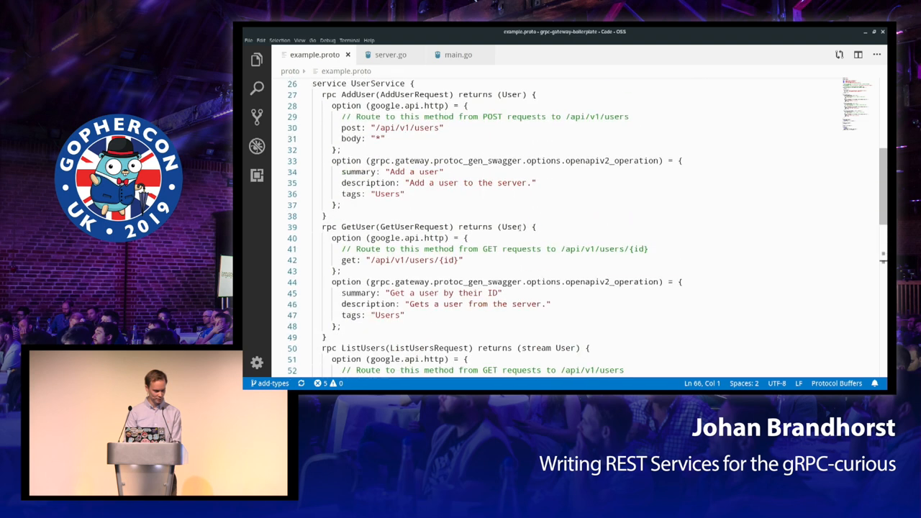
scroll(519, 227, down, 5)
scroll(519, 228, down, 1)
scroll(520, 228, down, 2)
scroll(520, 228, down, 1)
scroll(520, 227, down, 3)
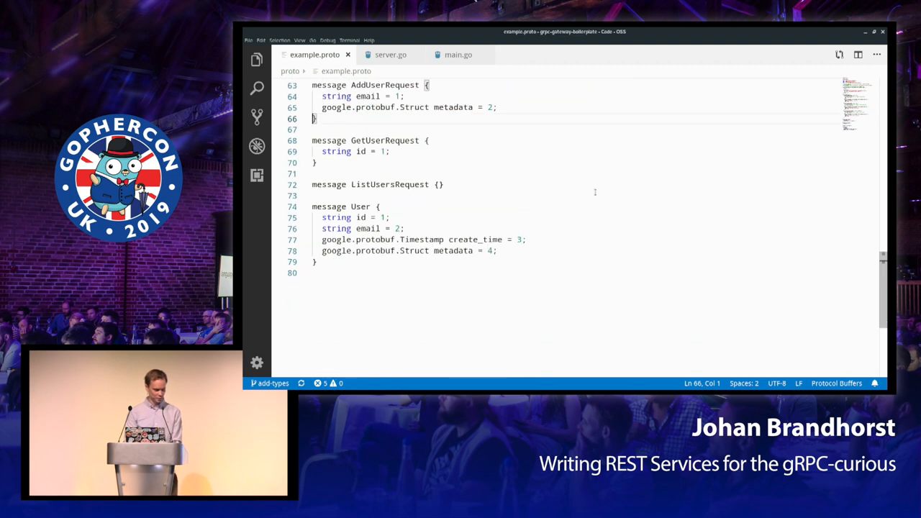
scroll(592, 193, up, 1)
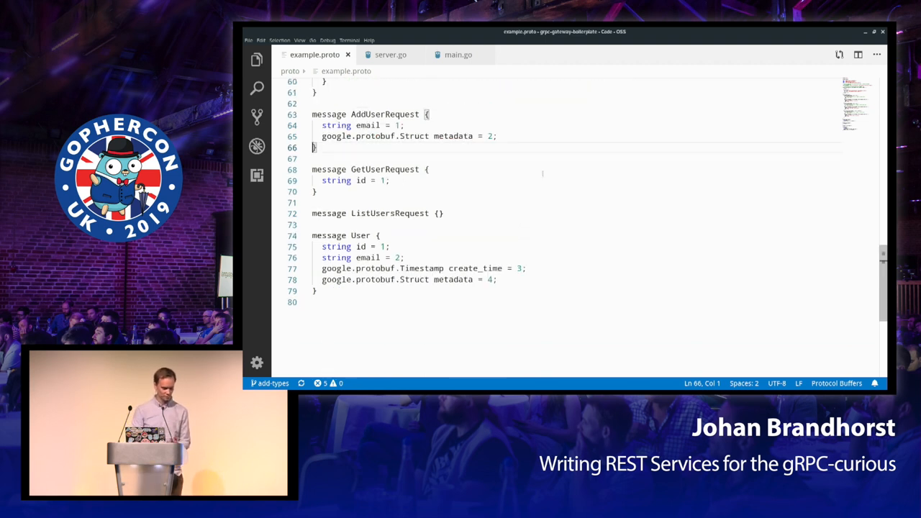
click(512, 135)
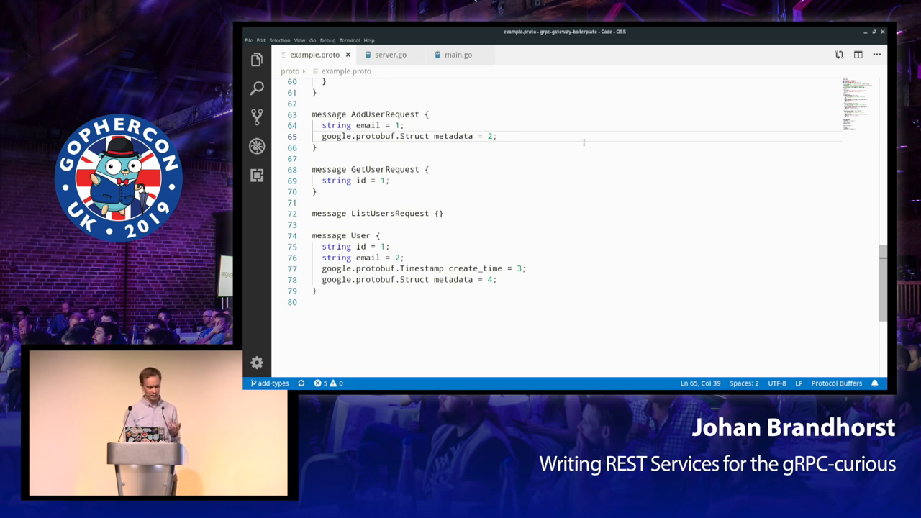
- Rerun go run main.go from the integrated terminal to restart the gateway server
key(ctrl+grave)
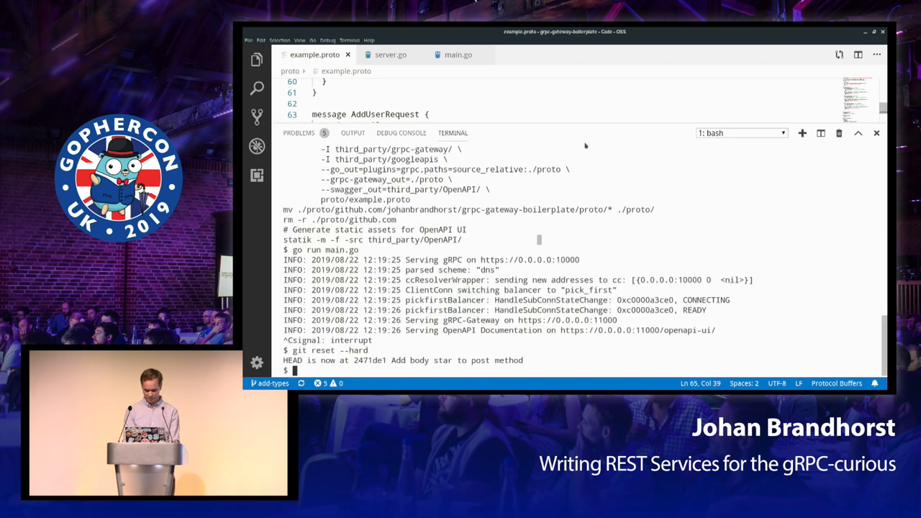
key(Up)
key(Up)
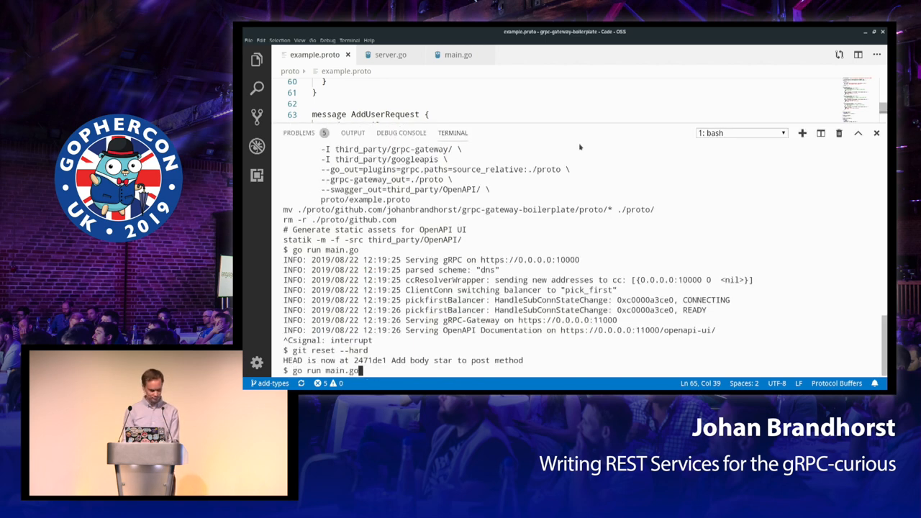
key(Return)
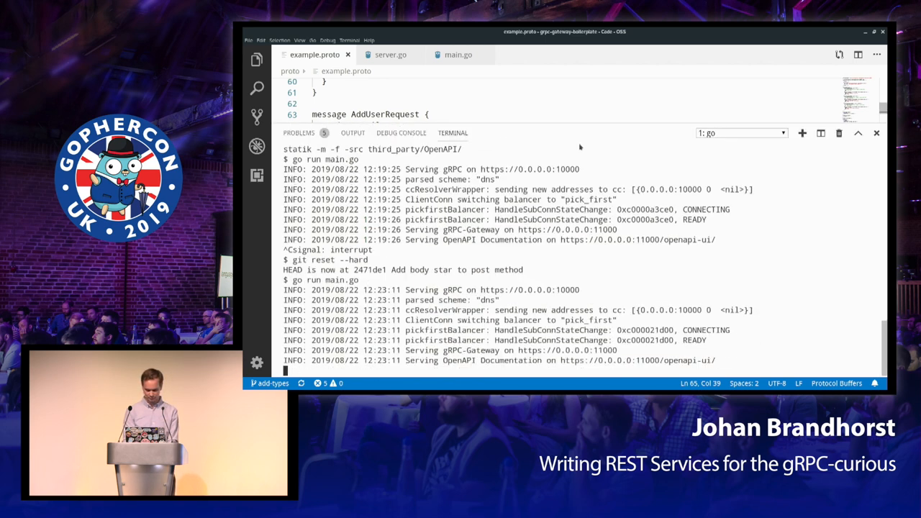
- Reload the Swagger UI page in Firefox against the new server and adjust the zoom
key(alt+Tab)
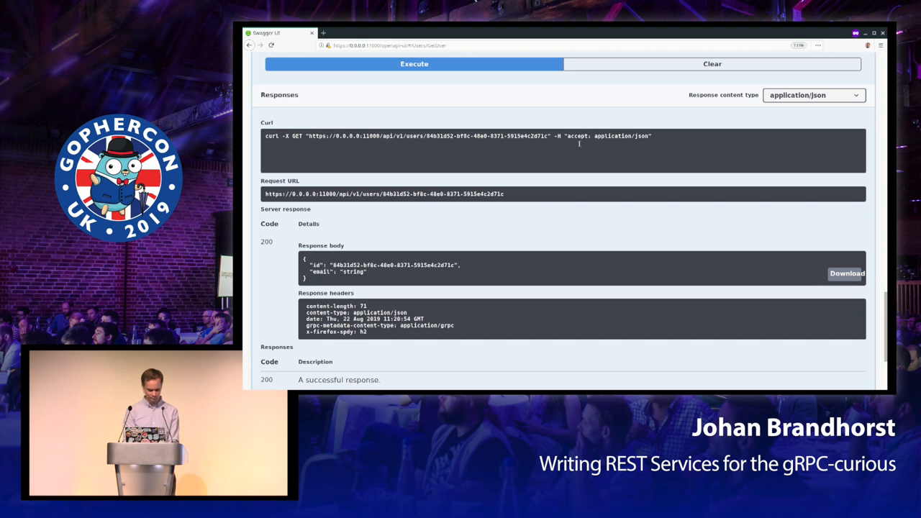
key(F12)
key(F5)
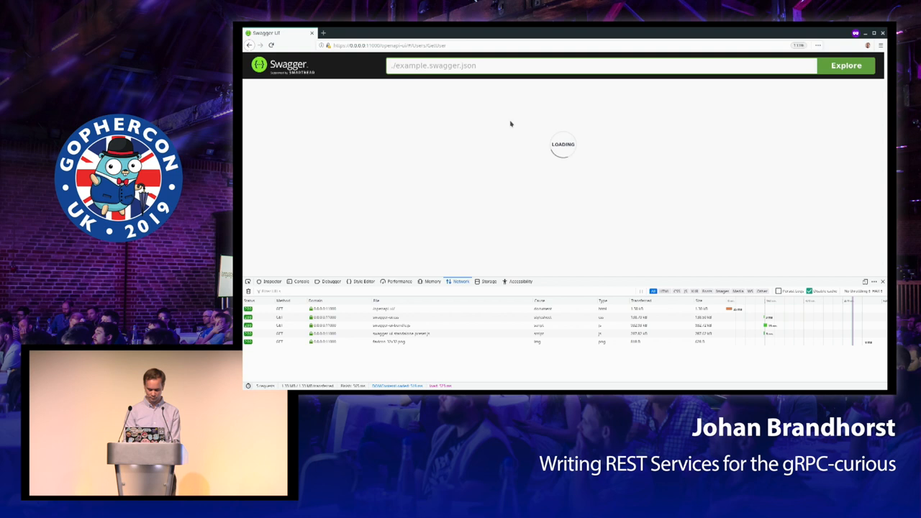
key(F12)
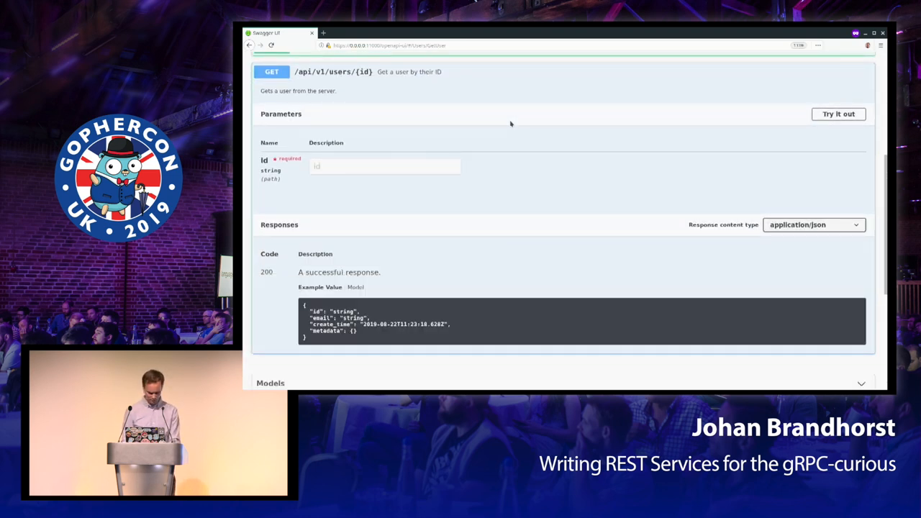
key(ctrl+plus)
key(ctrl+plus)
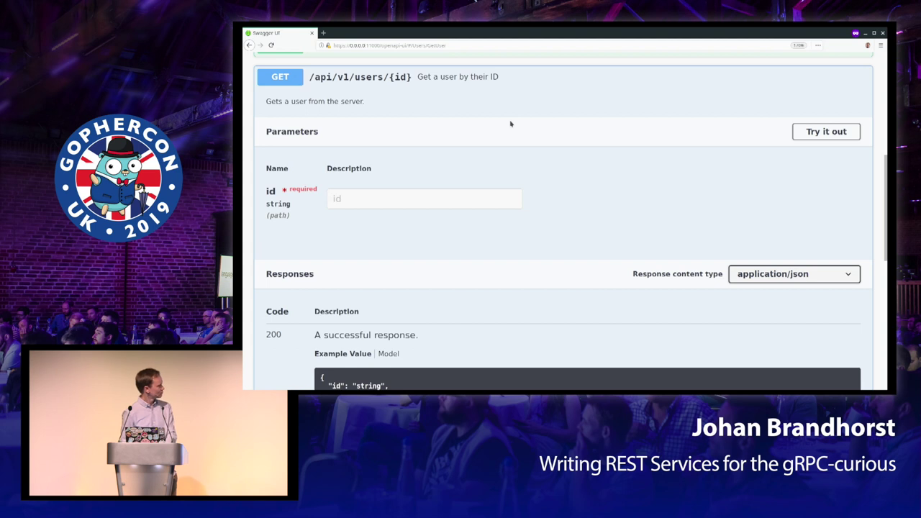
key(ctrl+minus)
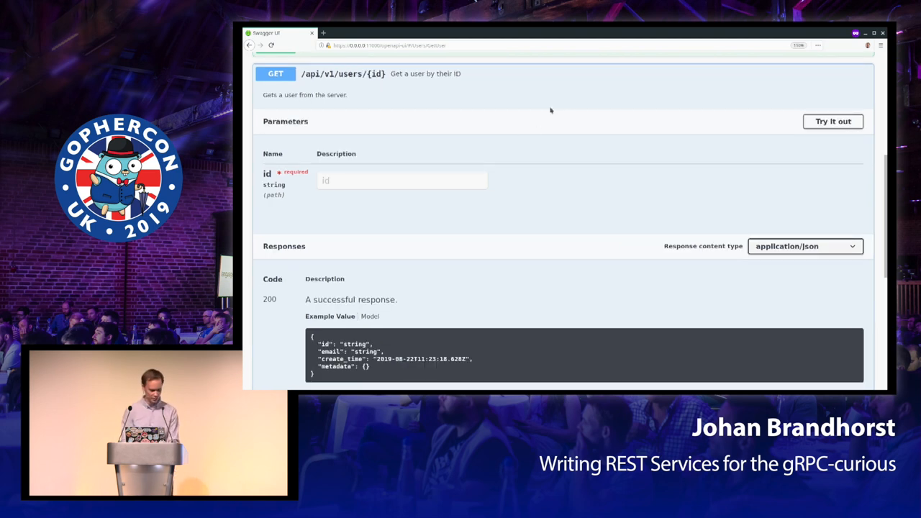
- Collapse GET /api/v1/users/{id} and expand the POST /api/v1/users add-a-user operation
click(533, 74)
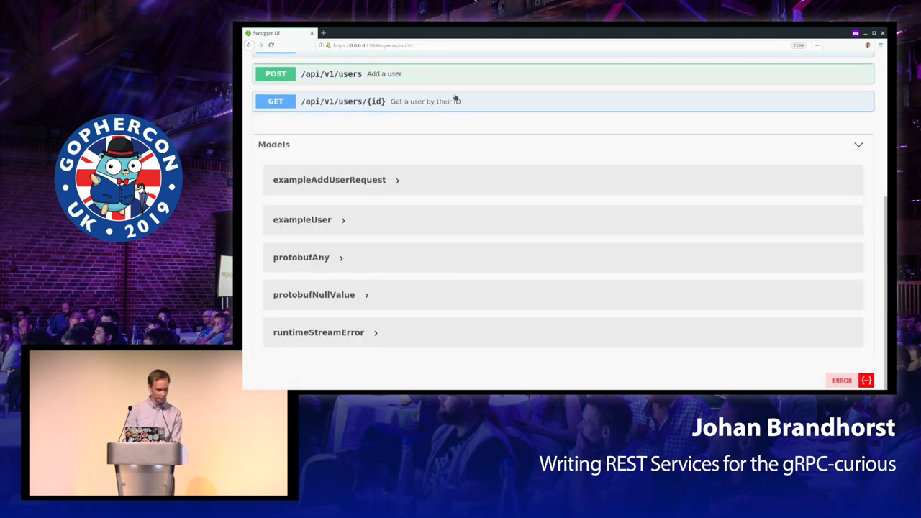
scroll(465, 139, up, 5)
scroll(432, 187, down, 1)
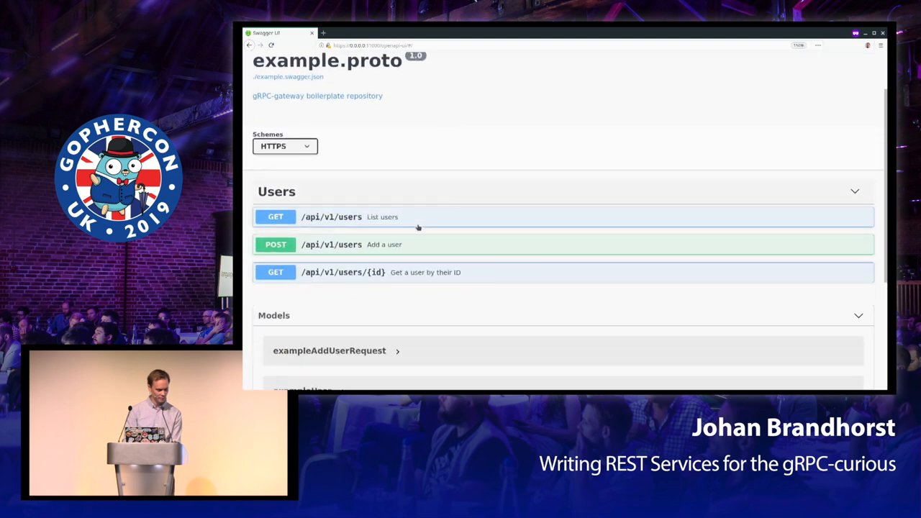
click(407, 246)
scroll(553, 213, down, 5)
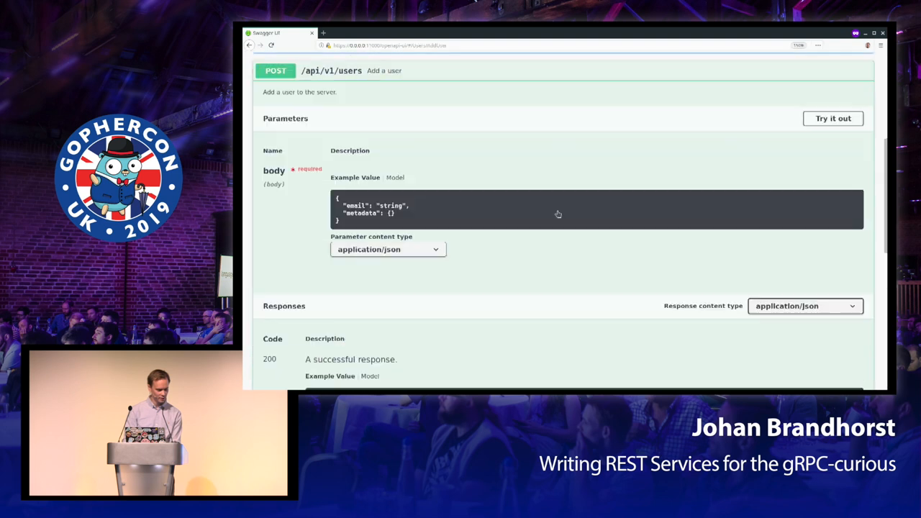
- Try out add-a-user with an email and age 28 metadata and execute it for a 200 response
click(847, 63)
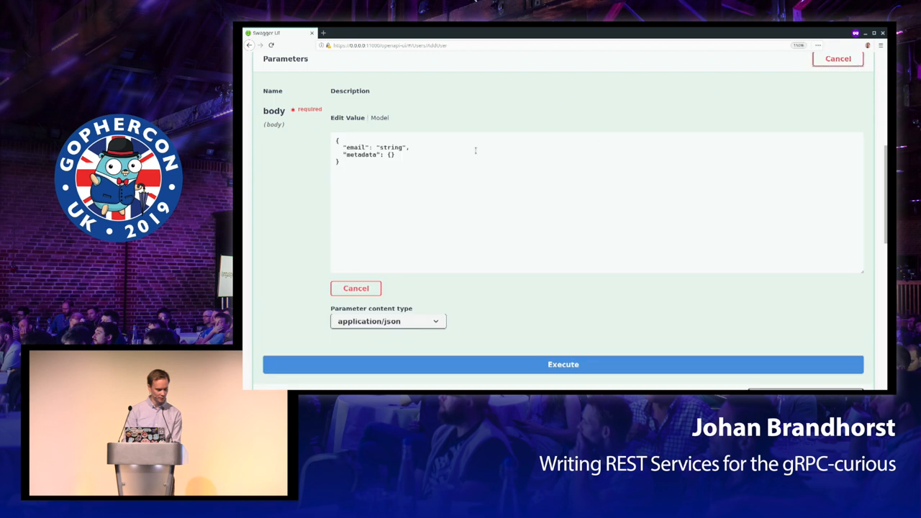
double_click(395, 147)
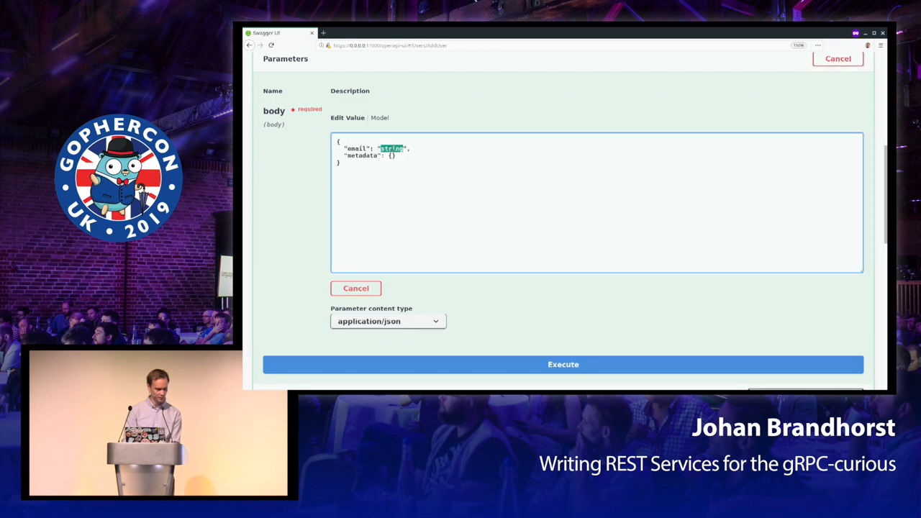
text(johan)
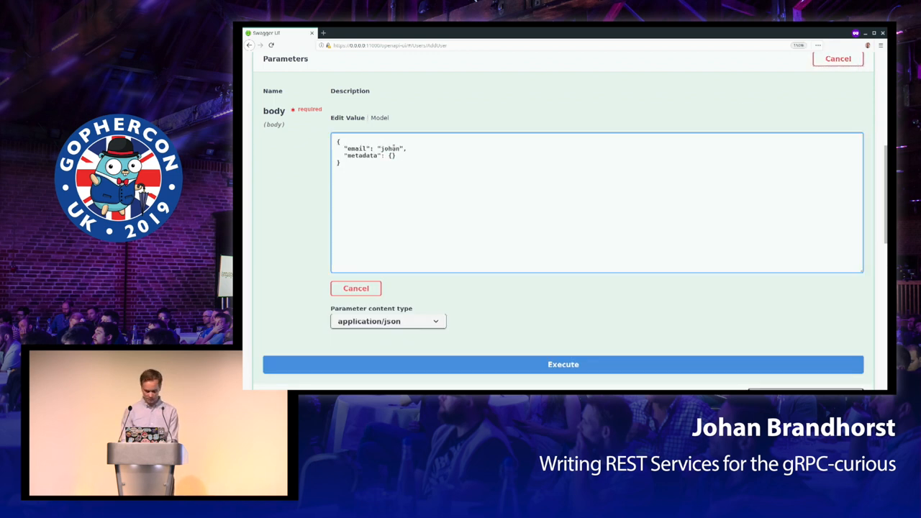
text(@)
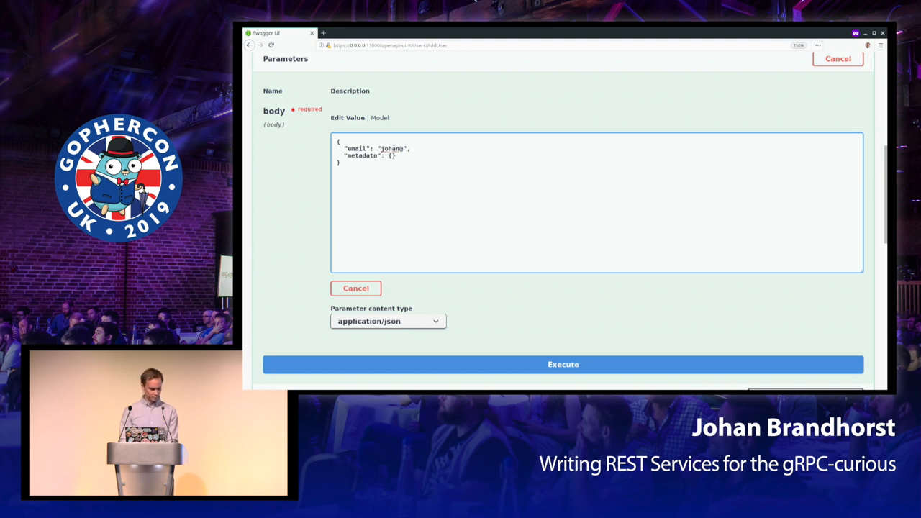
text(whatever.com)
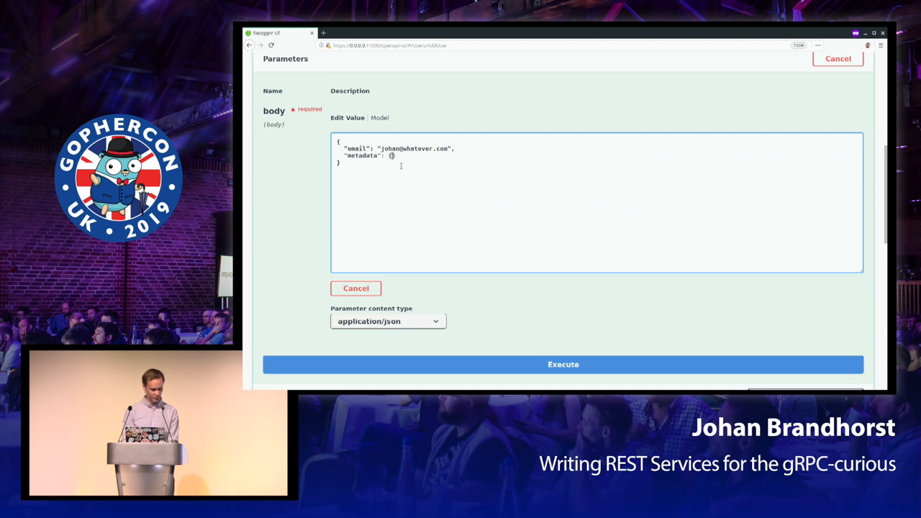
text(",   "met)
text(adata": {"age": 28)
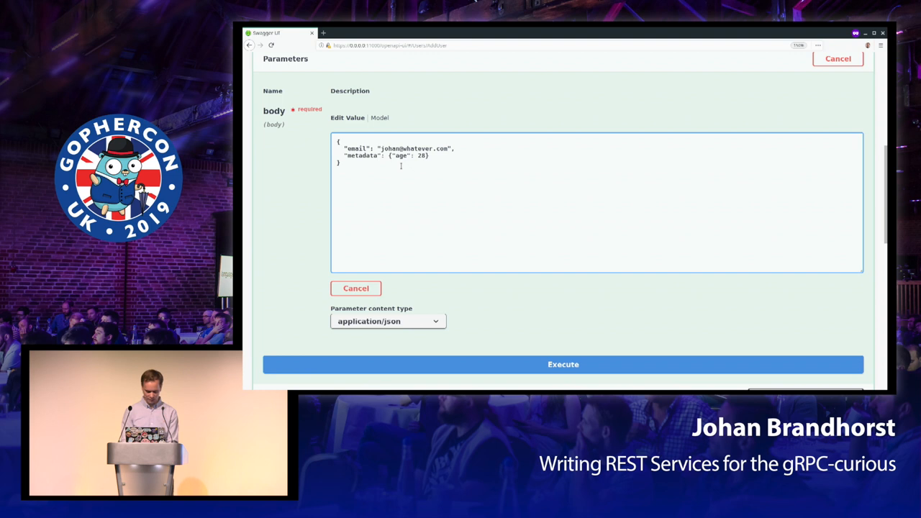
click(519, 364)
scroll(570, 340, down, 4)
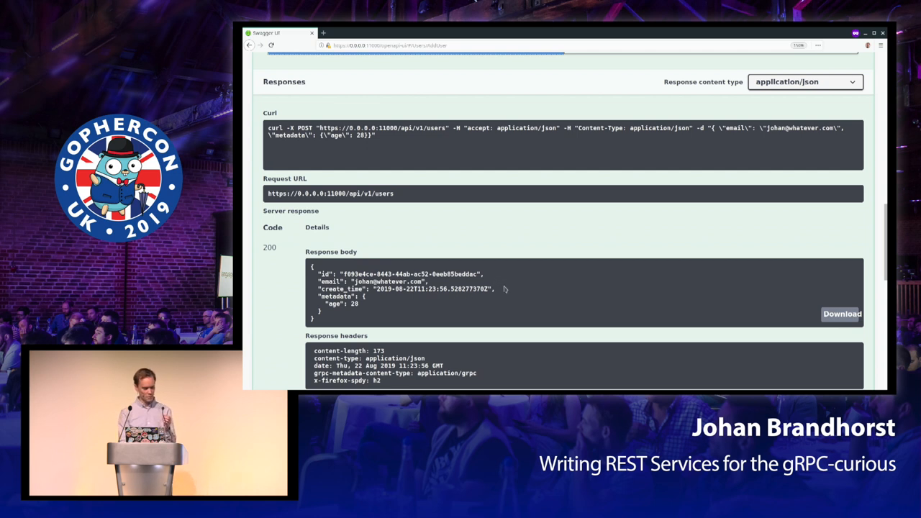
drag(496, 289, 487, 288)
click(505, 289)
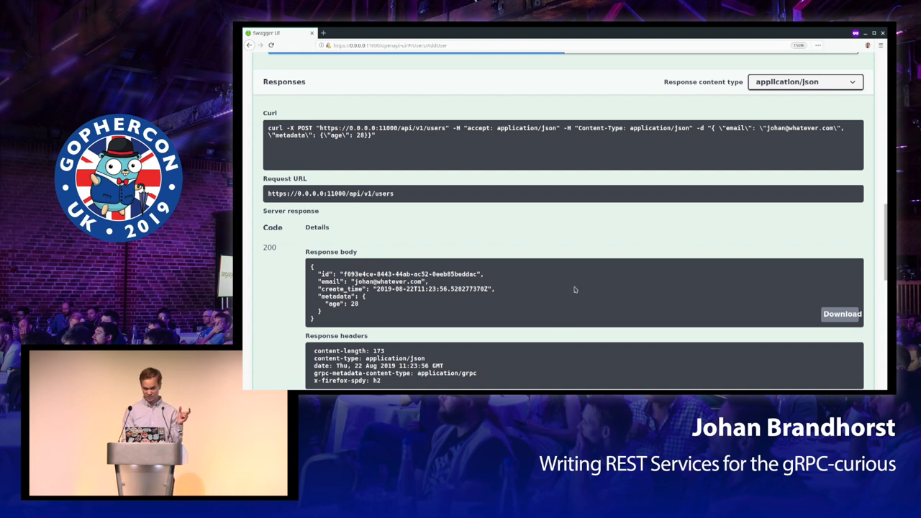
scroll(573, 278, up, 1)
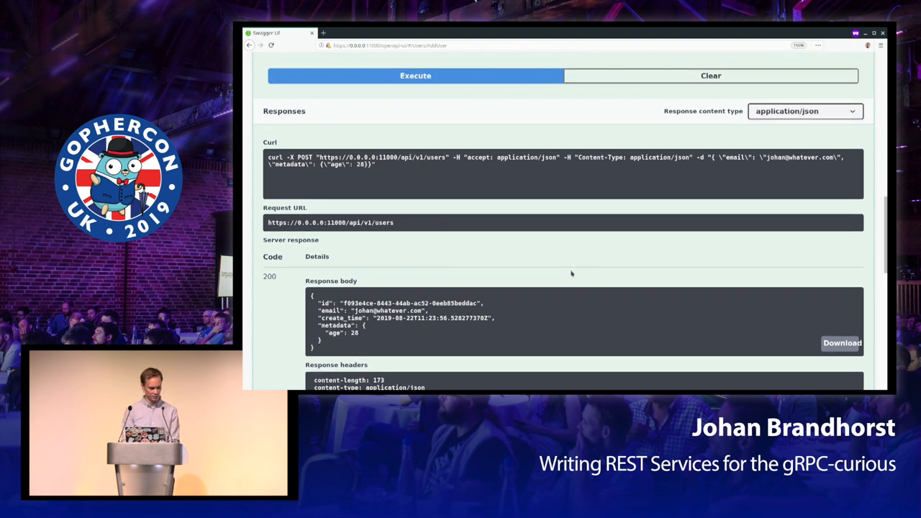
scroll(566, 230, up, 2)
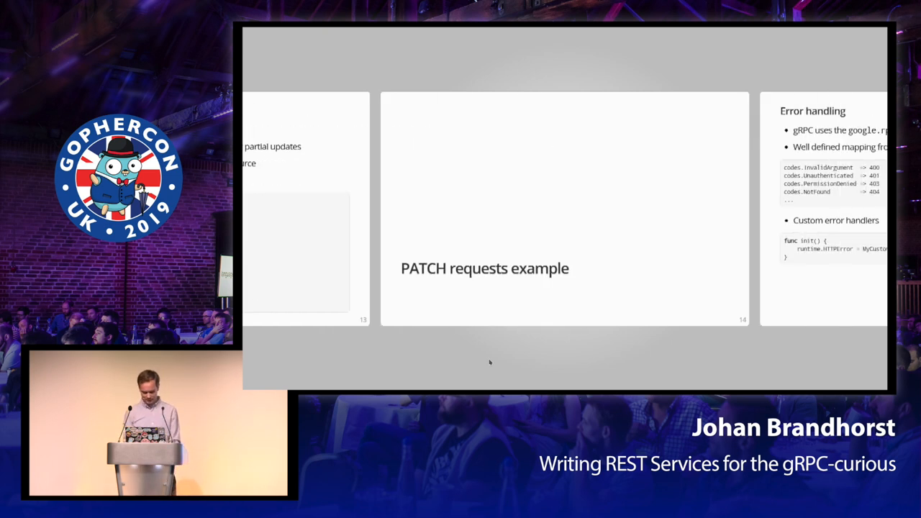
- Stop the gateway server in VS Code and check out the add-patch branch
key(alt+Tab)
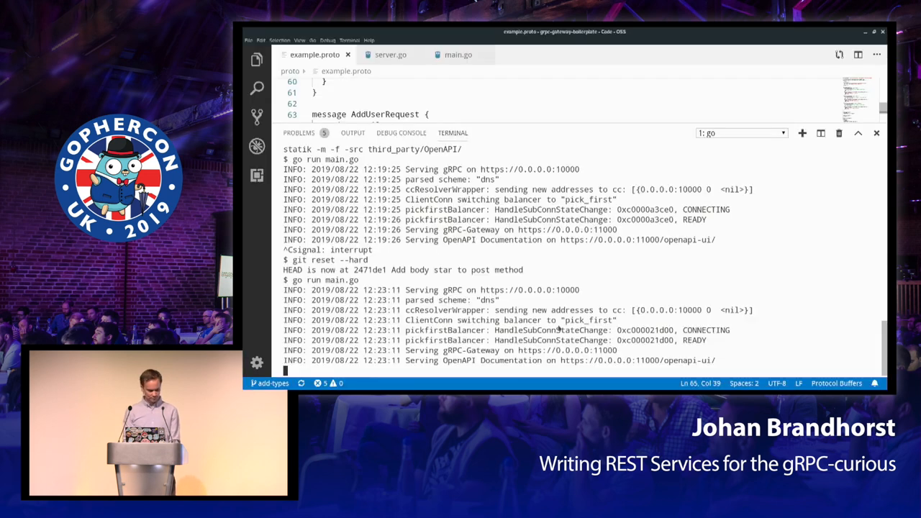
key(ctrl+c)
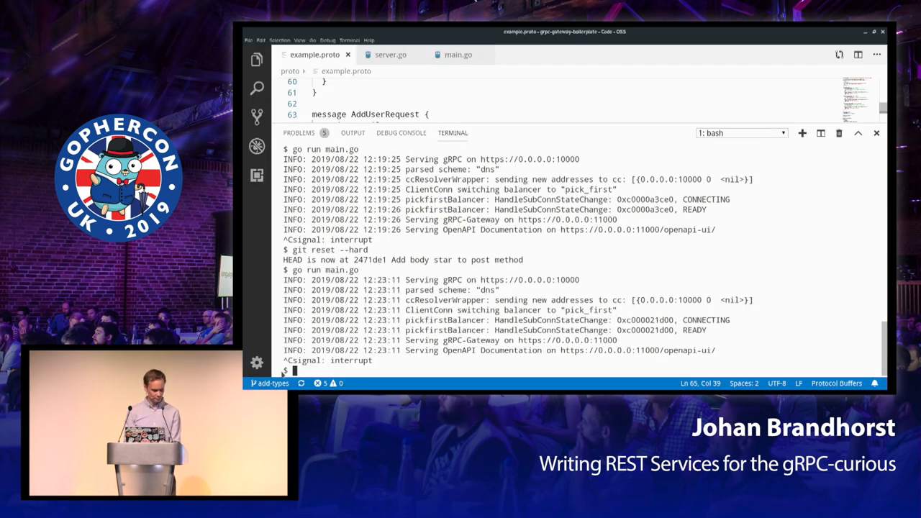
click(273, 383)
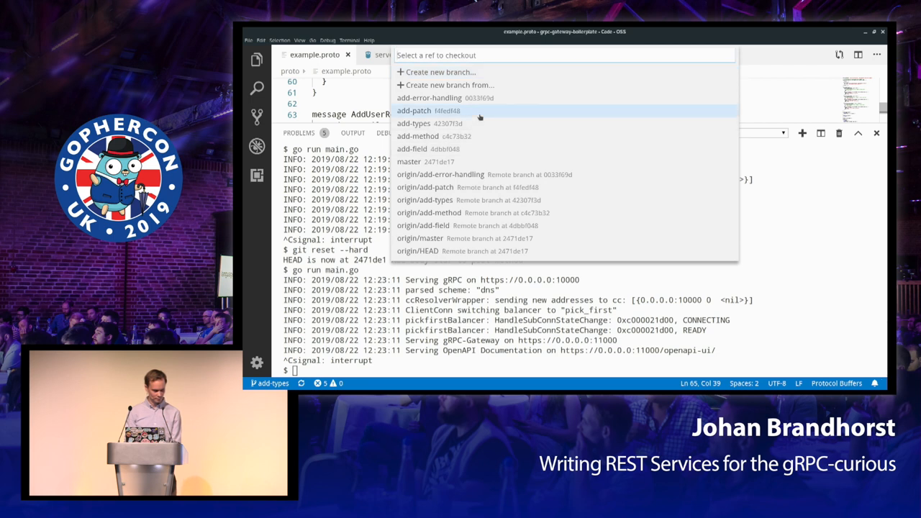
click(480, 112)
- Hide the terminal and review example.proto's UpdateUser rpc and UpdateUserRequest message
key(ctrl+grave)
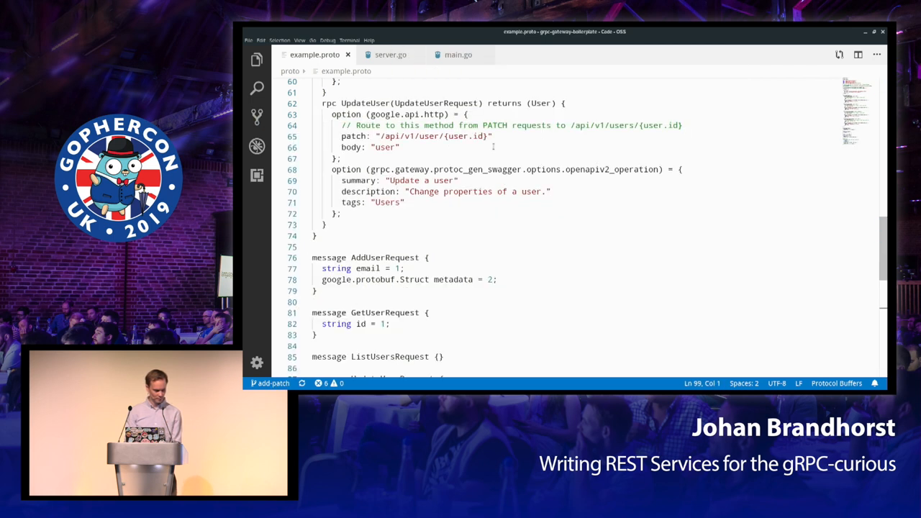
scroll(493, 146, up, 3)
scroll(493, 146, up, 1)
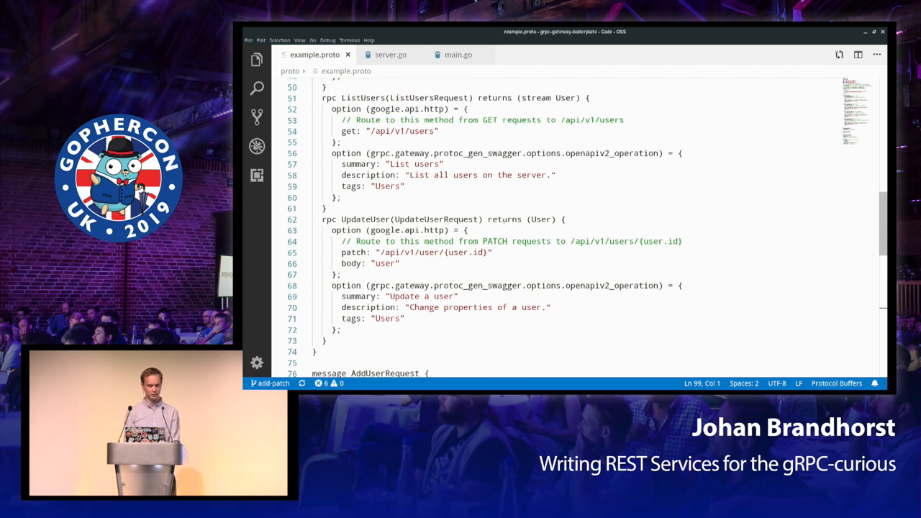
scroll(509, 223, down, 1)
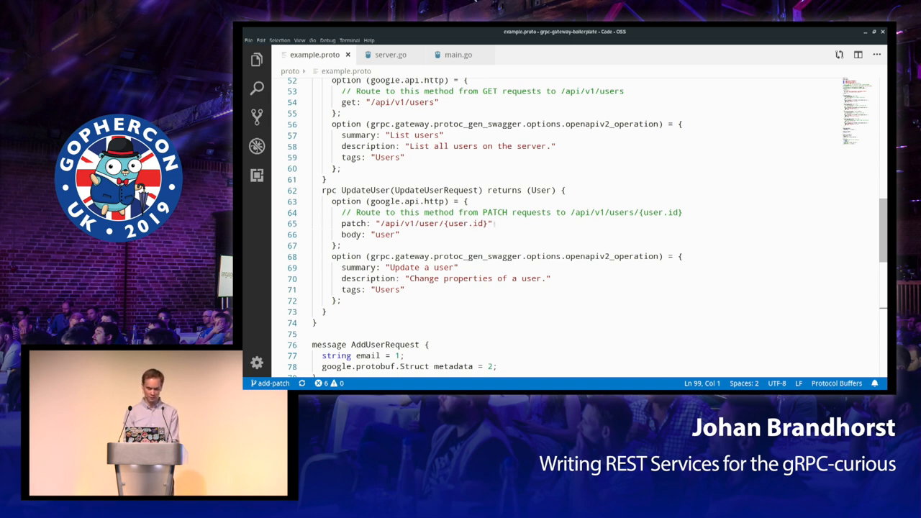
scroll(505, 224, down, 1)
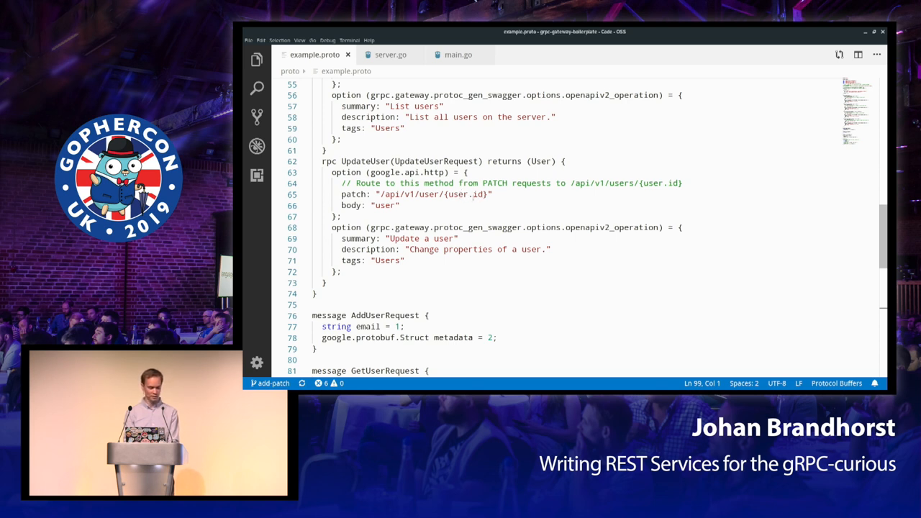
scroll(434, 208, down, 1)
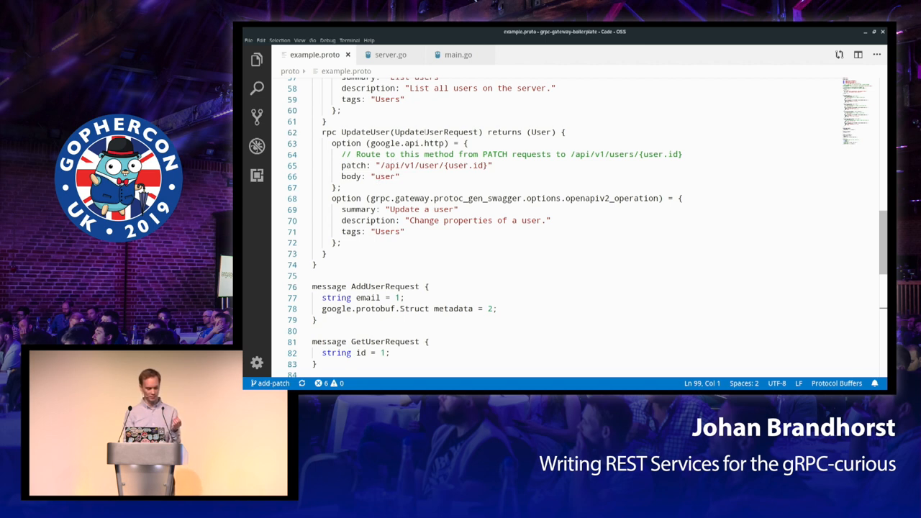
double_click(425, 131)
click(424, 143)
scroll(423, 144, down, 1)
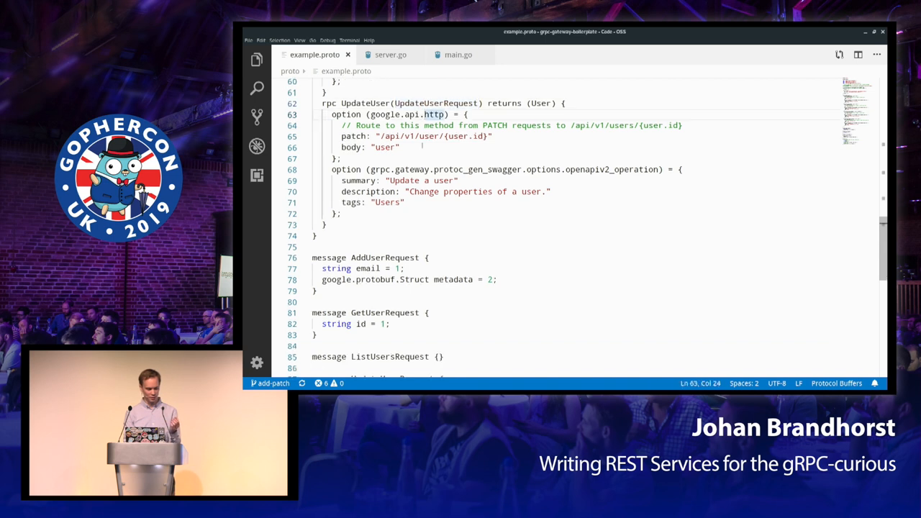
scroll(423, 145, down, 2)
scroll(422, 145, down, 2)
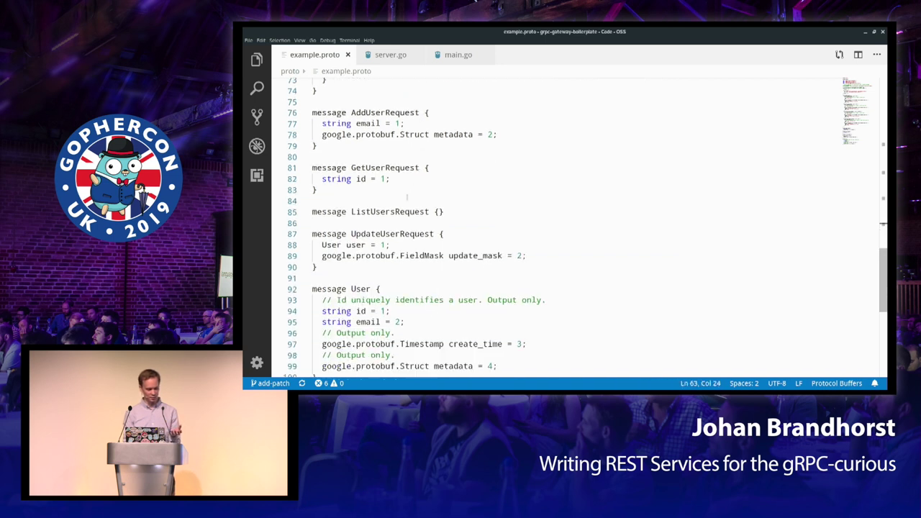
- Walk through the User message's output-only id, create_time and metadata fields
double_click(338, 245)
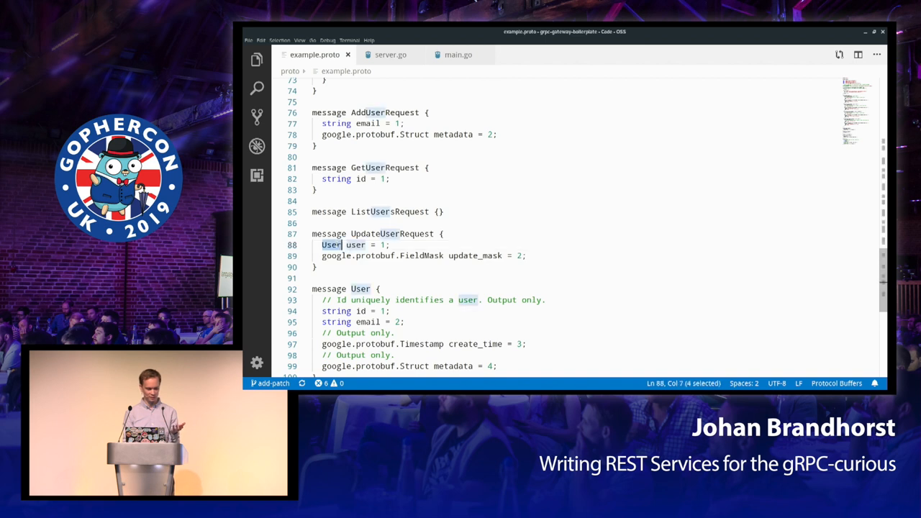
click(337, 245)
scroll(350, 253, down, 2)
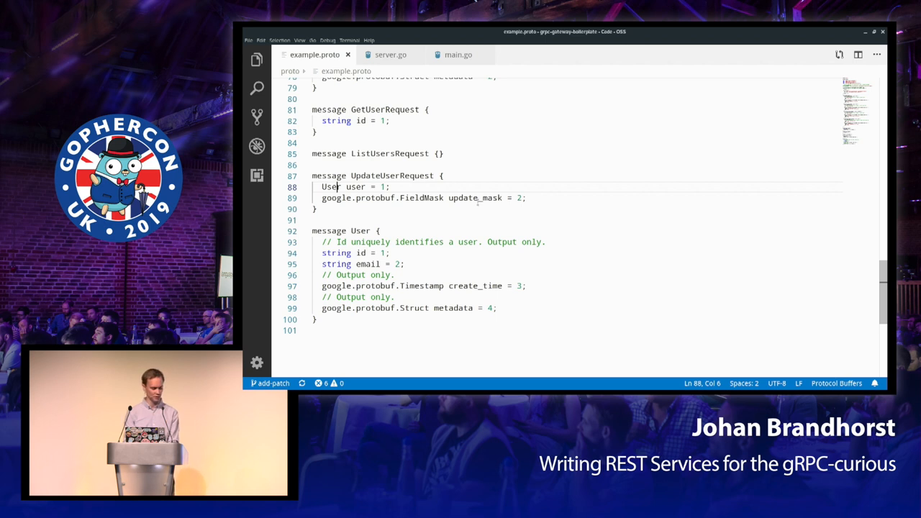
click(558, 242)
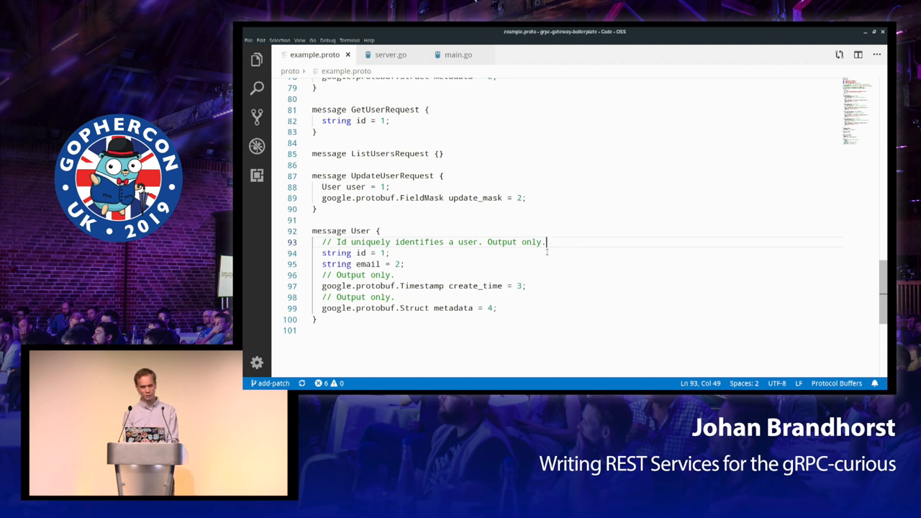
click(543, 254)
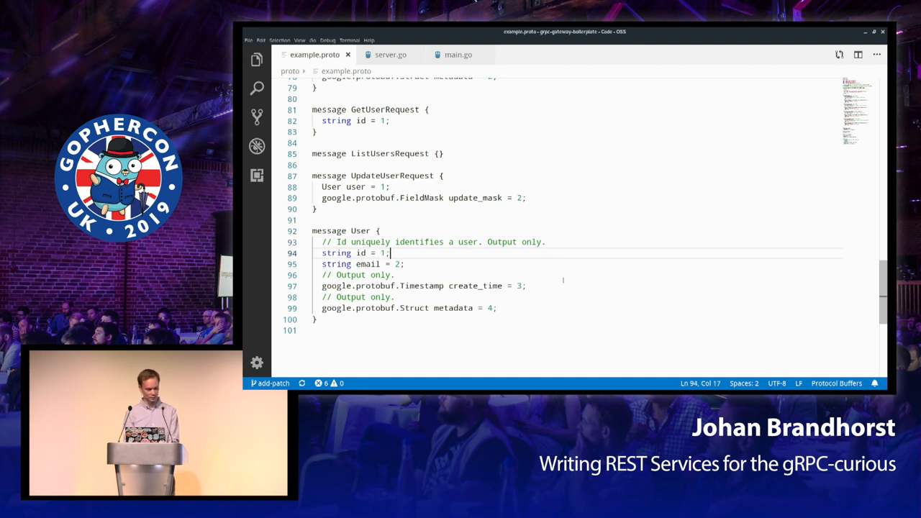
click(562, 281)
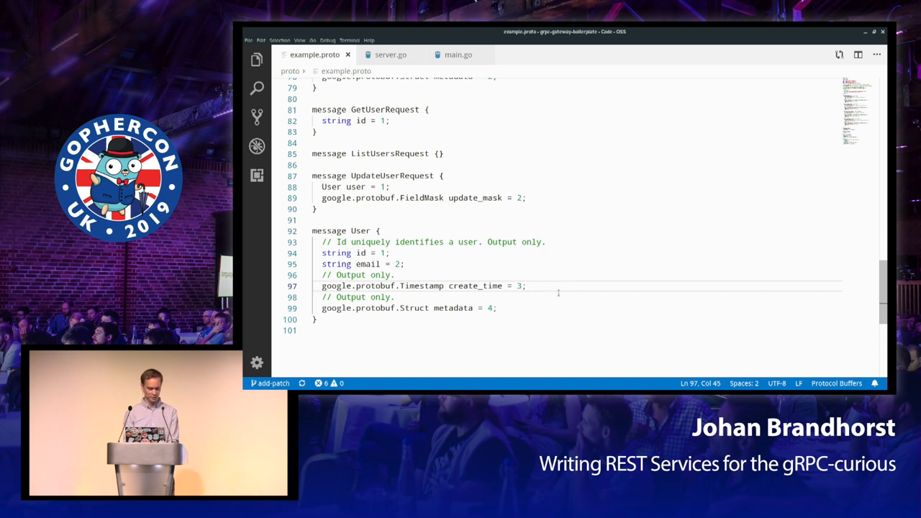
click(537, 307)
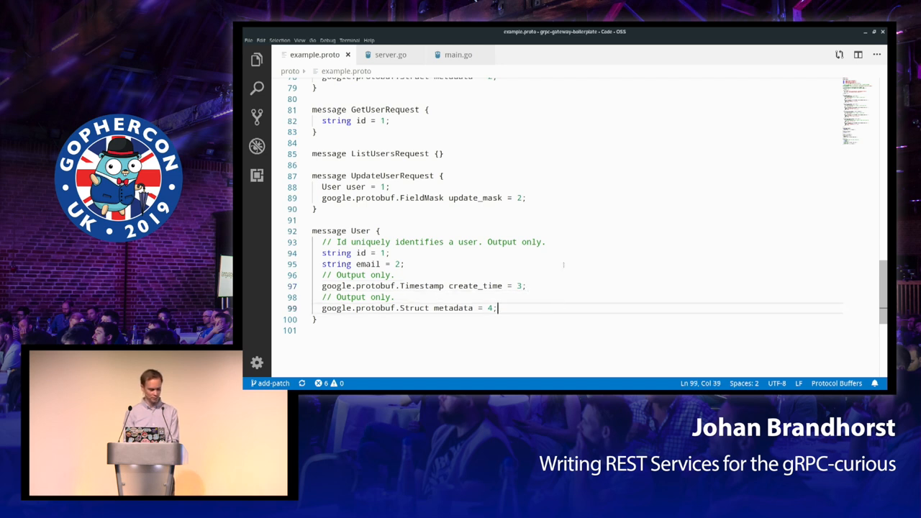
click(538, 243)
click(533, 253)
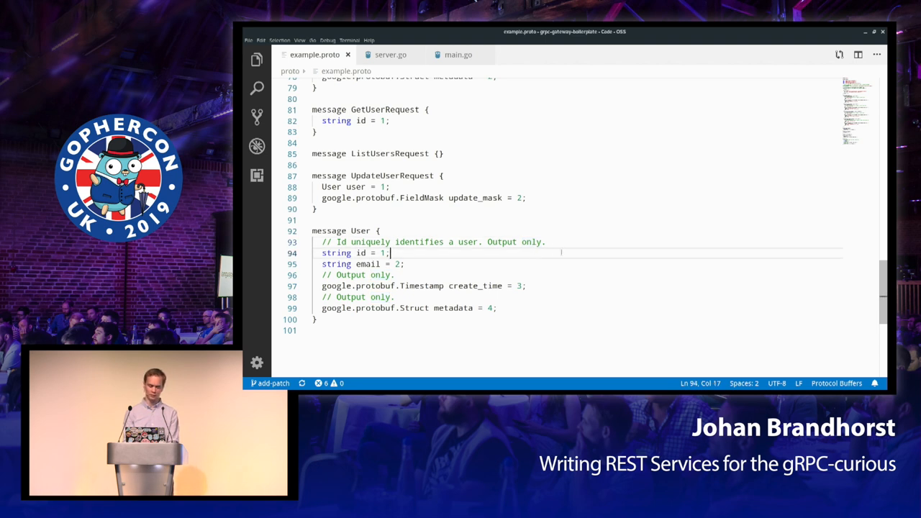
- Rerun go run main.go in the terminal so the server serves the PATCH-enabled API
key(ctrl+grave)
text(go run main.go)
key(Return)
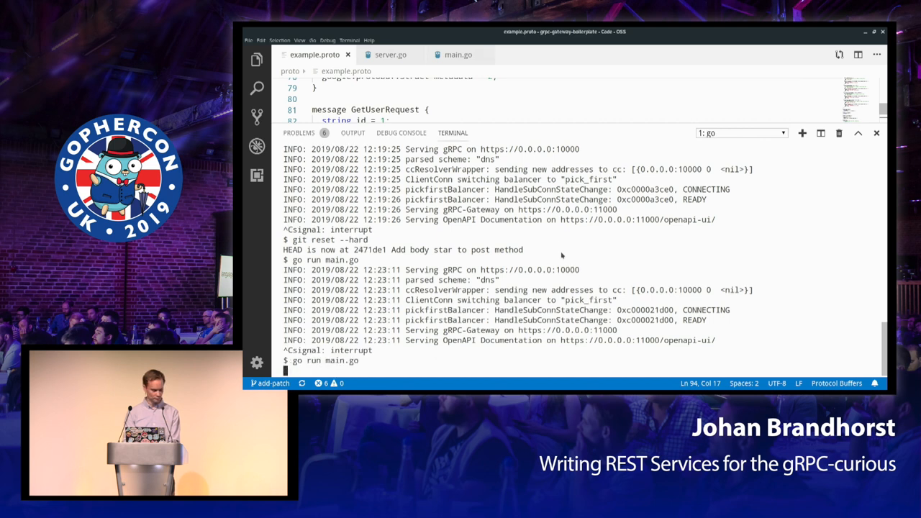
- Hard-reload Swagger UI in Firefox so the PATCH /api/v1/user/{user.id} endpoint appears
key(alt+Tab)
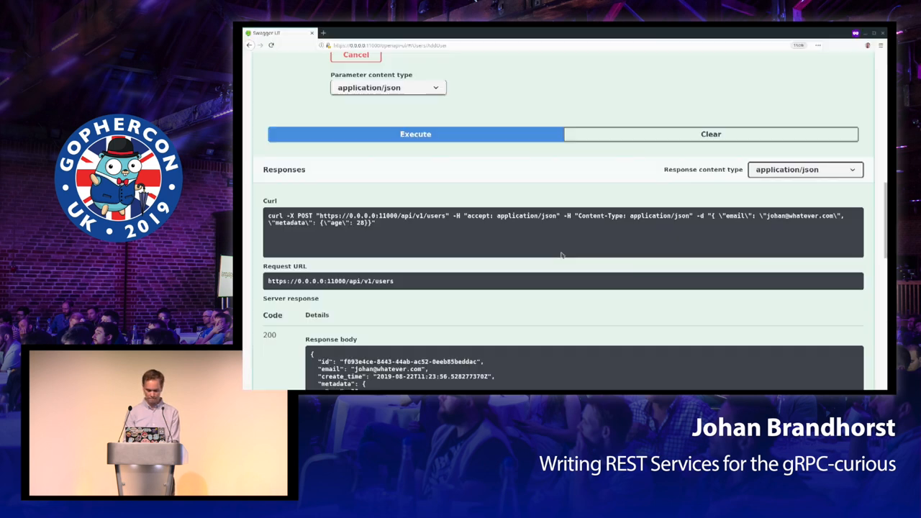
key(ctrl+shift+e)
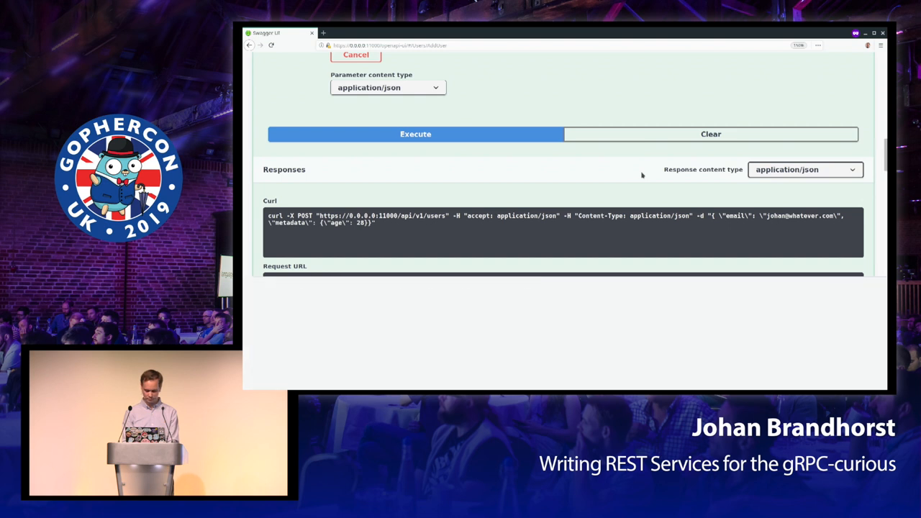
key(F5)
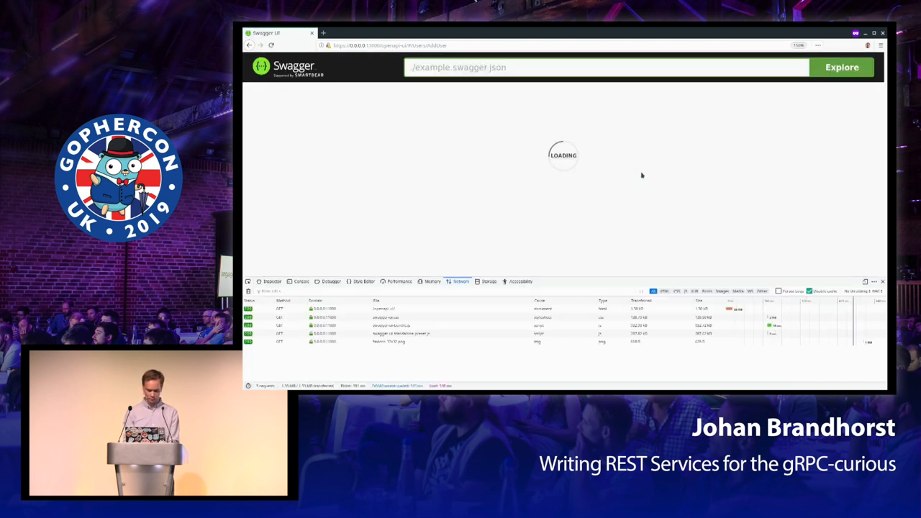
key(F12)
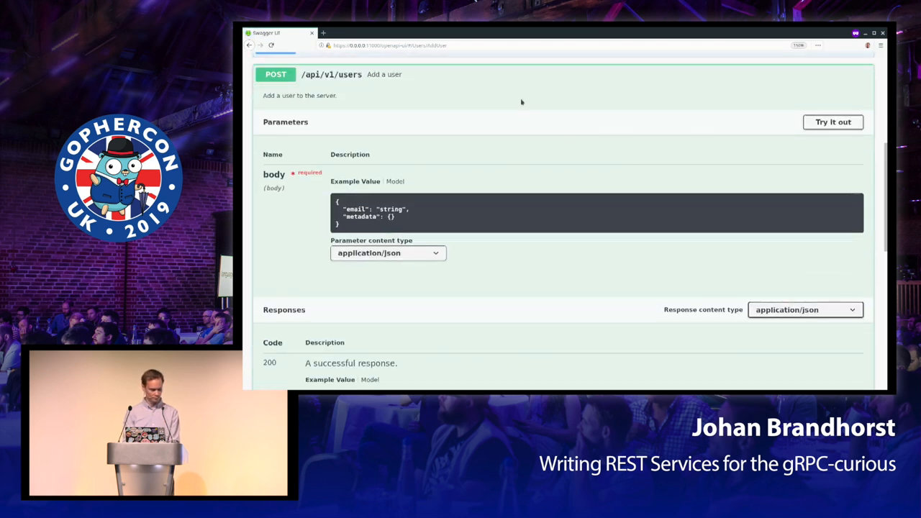
- Collapse the Models section and reopen the add-a-user POST operation
click(471, 79)
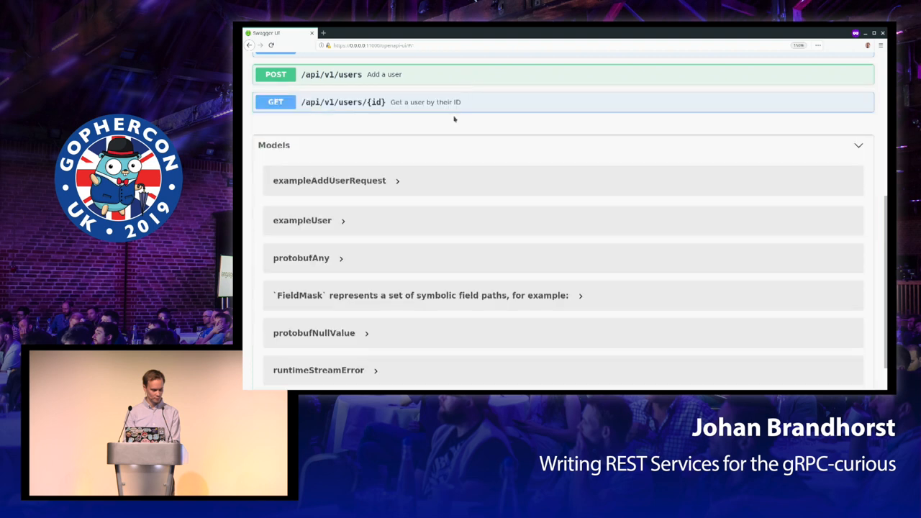
scroll(461, 108, up, 5)
scroll(454, 118, down, 2)
scroll(454, 119, down, 1)
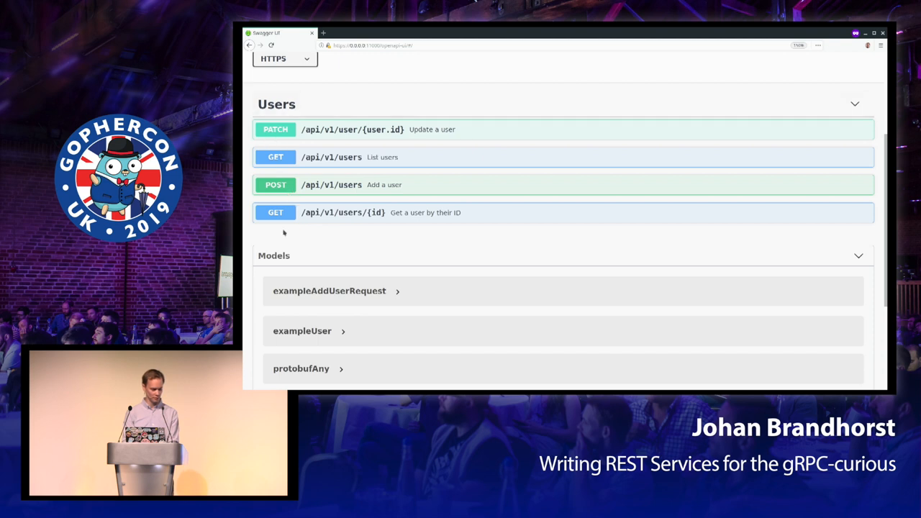
click(279, 262)
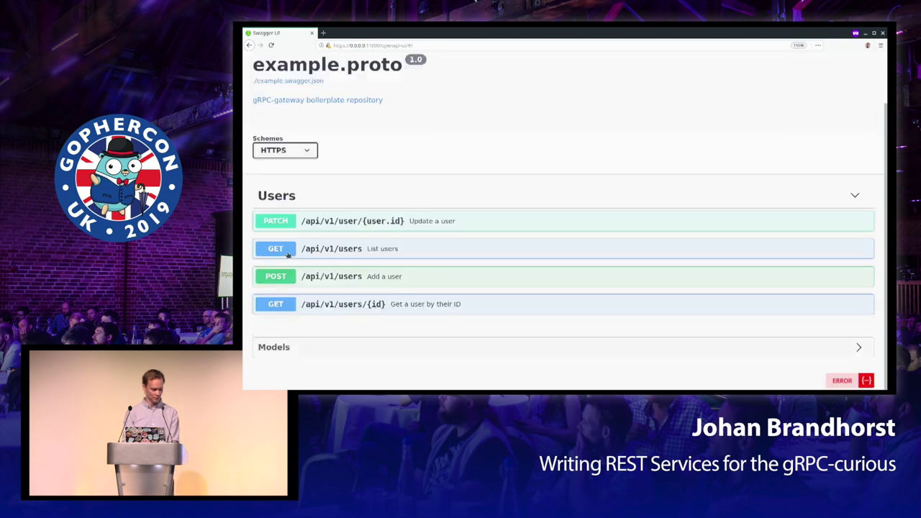
click(406, 285)
scroll(492, 278, down, 4)
click(836, 177)
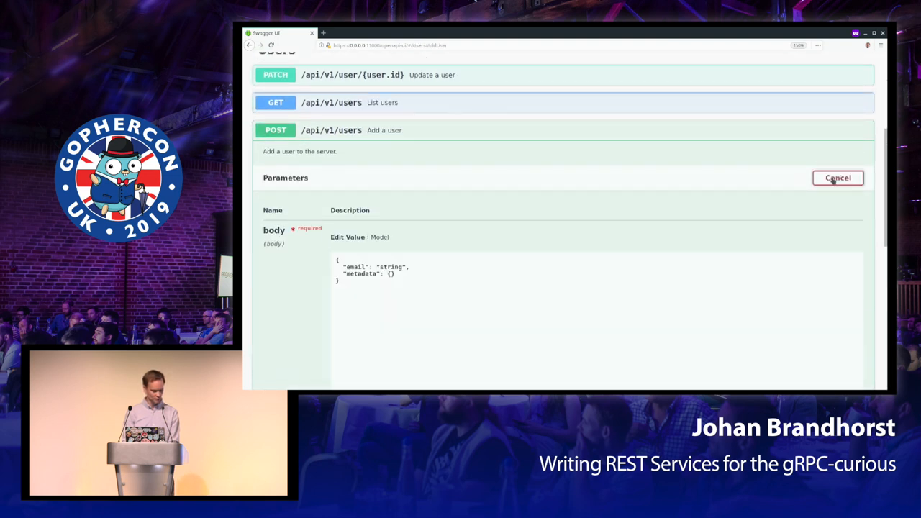
scroll(488, 214, down, 1)
double_click(394, 238)
text(john@whatever.com)
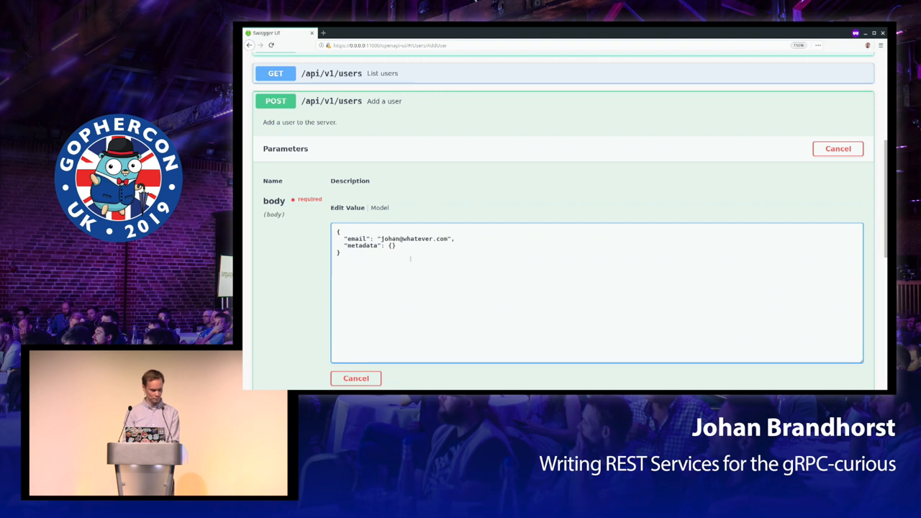
scroll(436, 249, down, 3)
scroll(436, 249, down, 2)
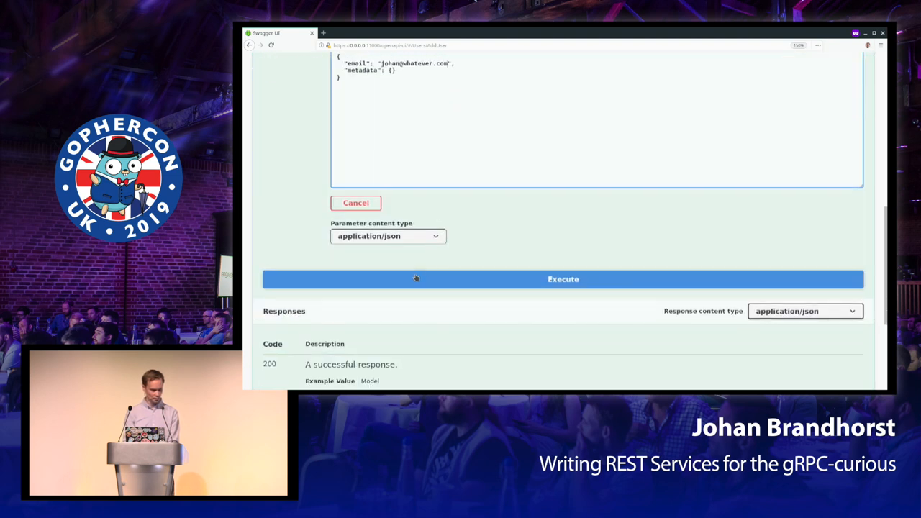
click(547, 275)
scroll(535, 255, down, 1)
scroll(535, 255, down, 5)
scroll(535, 256, down, 2)
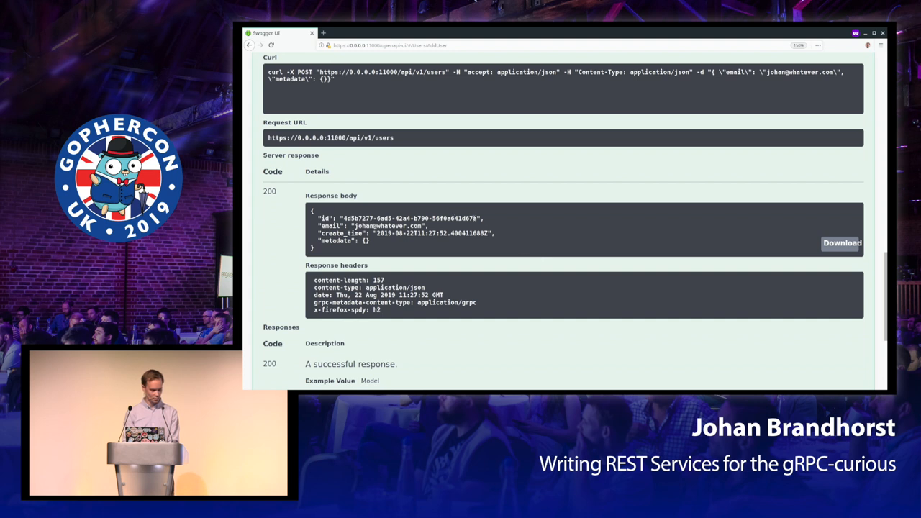
drag(471, 218, 343, 217)
key(ctrl+c)
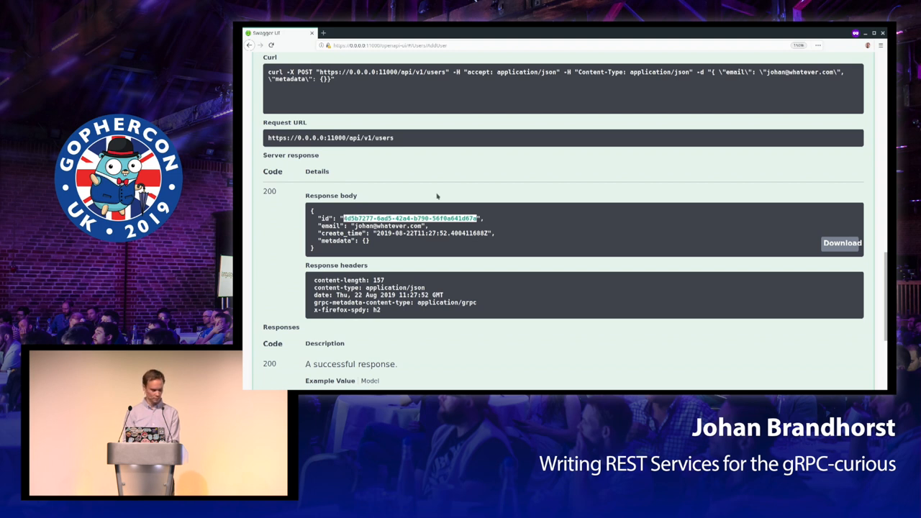
scroll(437, 195, up, 10)
scroll(437, 195, up, 8)
scroll(437, 195, down, 2)
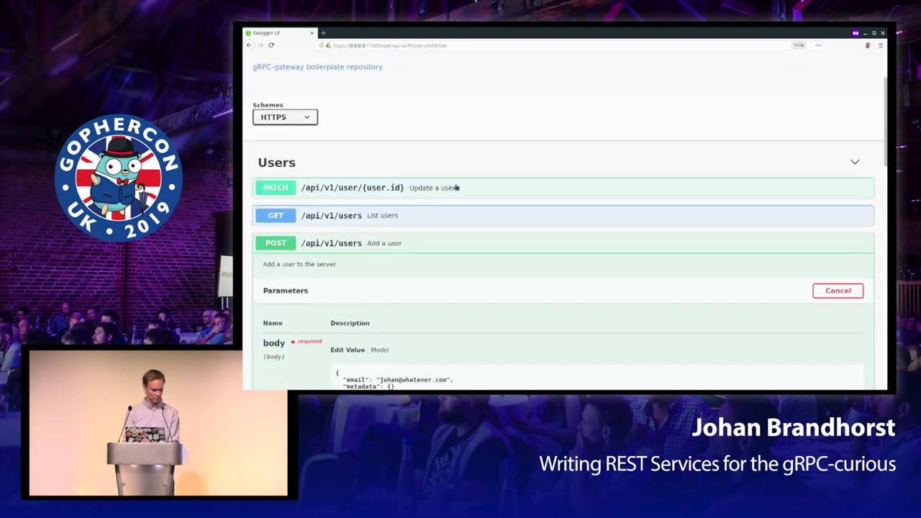
click(455, 187)
scroll(522, 179, down, 2)
scroll(720, 167, up, 1)
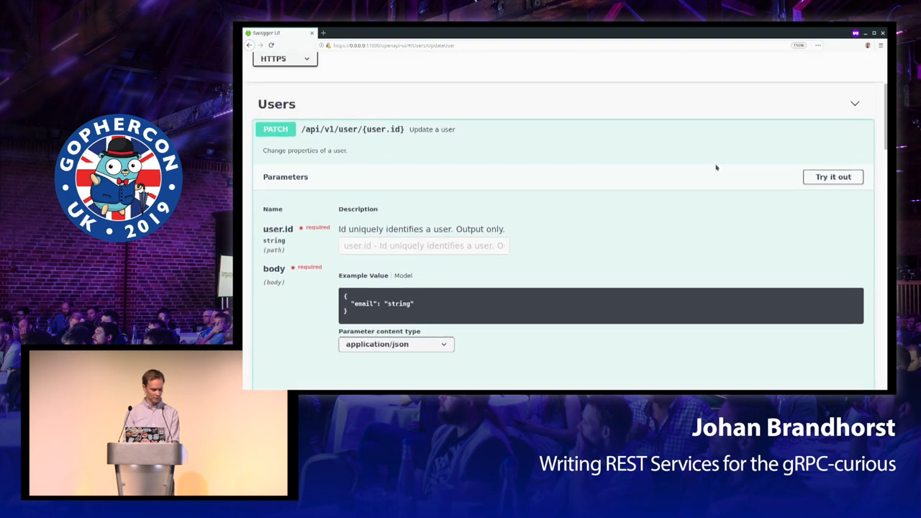
click(805, 177)
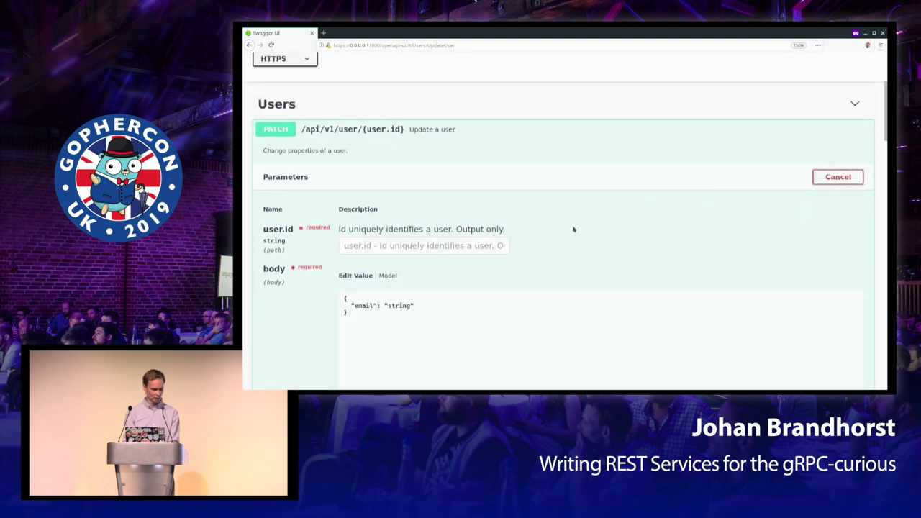
click(416, 246)
key(ctrl+v)
scroll(658, 194, down, 2)
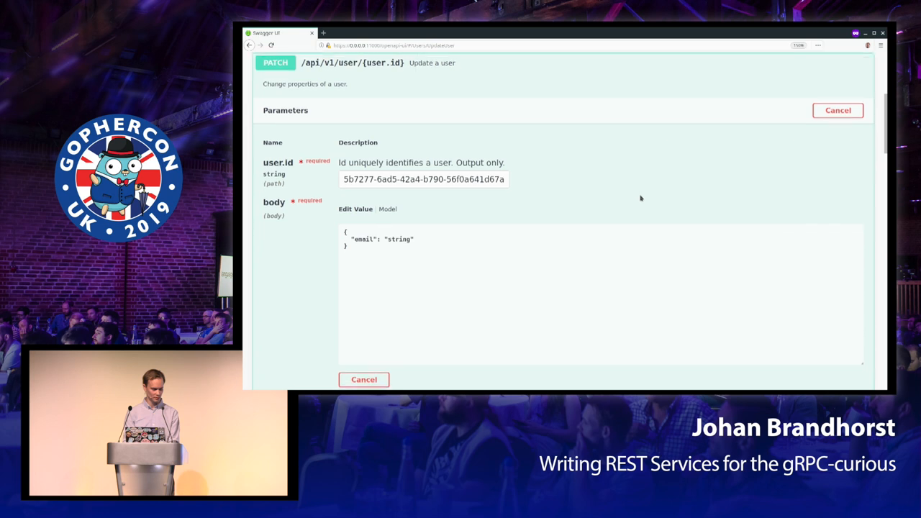
click(452, 207)
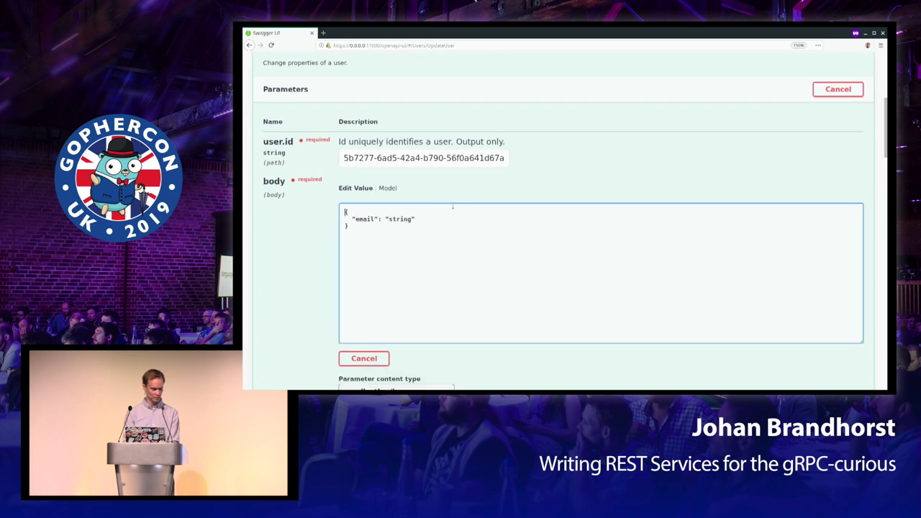
double_click(411, 218)
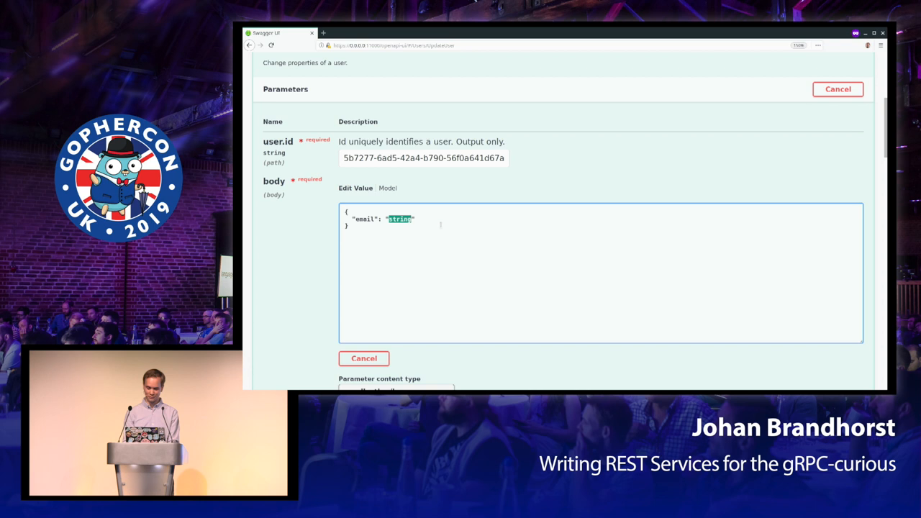
text(bob@whatever.com)
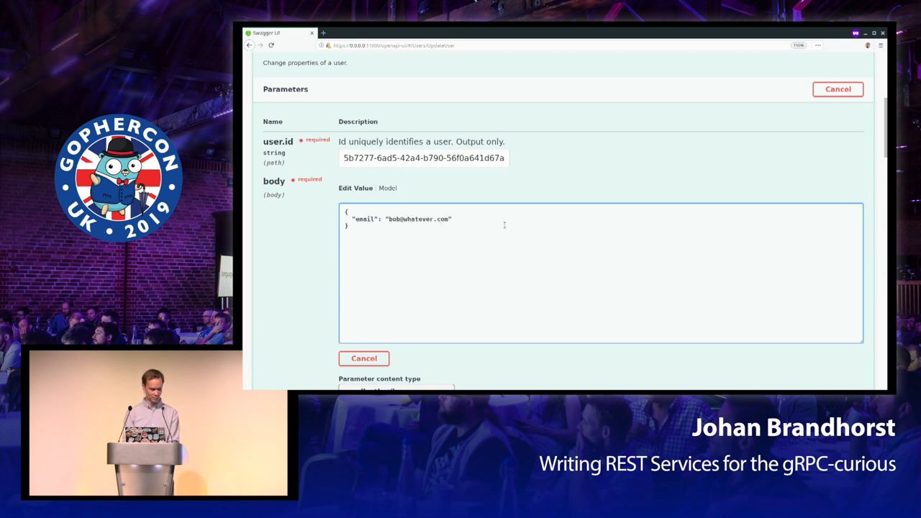
scroll(505, 225, down, 1)
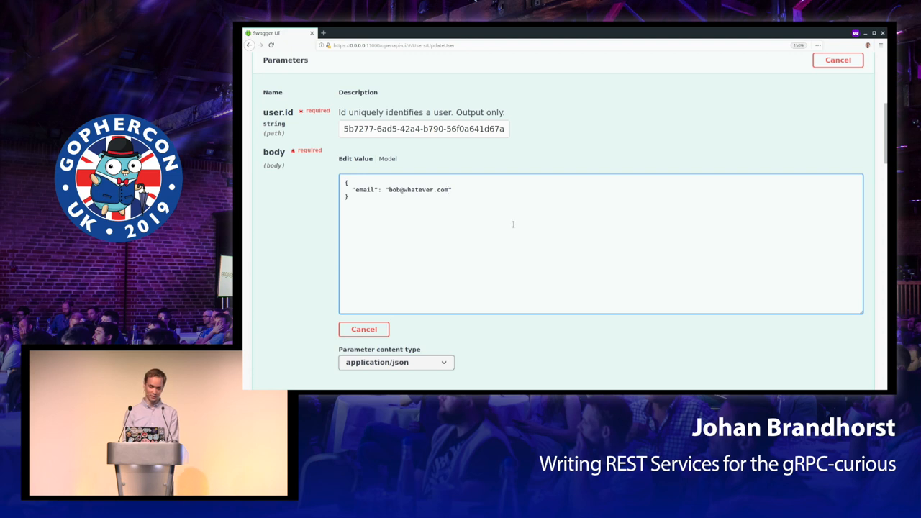
scroll(513, 225, down, 3)
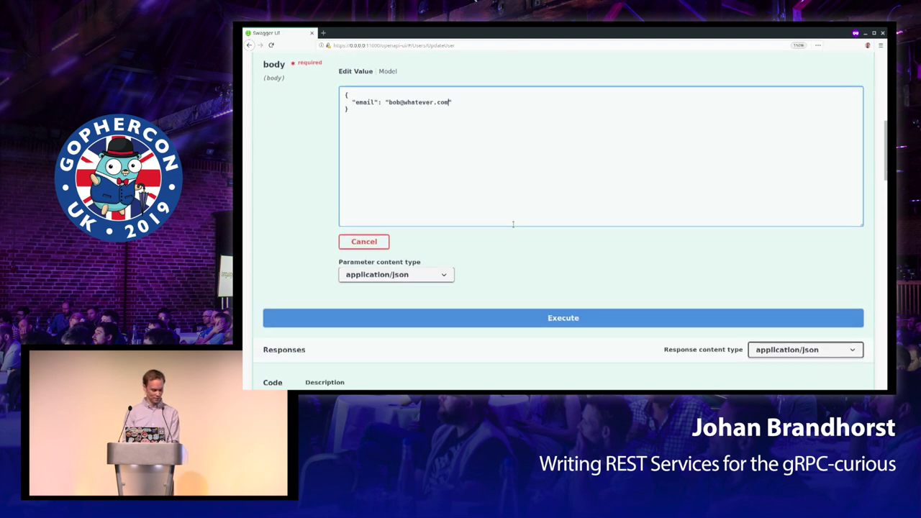
click(547, 321)
scroll(606, 279, down, 3)
scroll(606, 279, down, 1)
scroll(606, 279, down, 2)
scroll(607, 279, down, 1)
scroll(606, 279, down, 1)
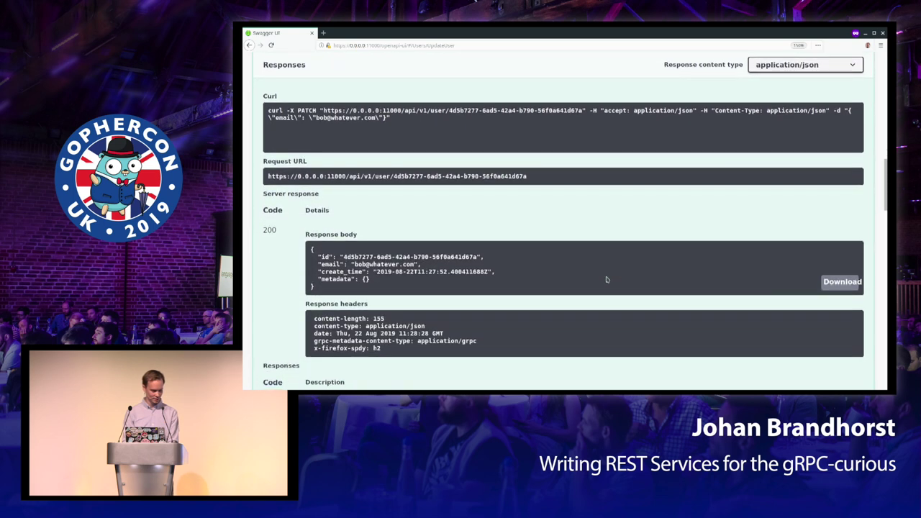
double_click(510, 267)
click(512, 265)
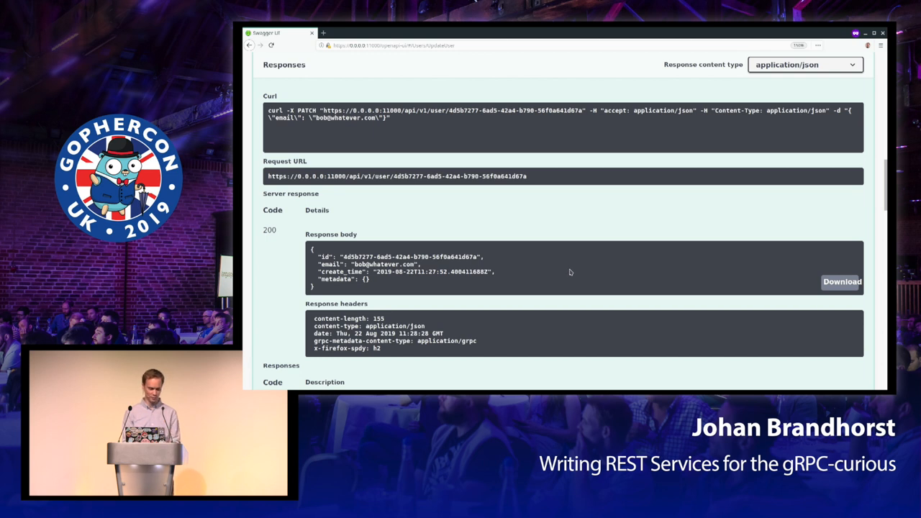
scroll(570, 272, up, 1)
scroll(569, 272, up, 5)
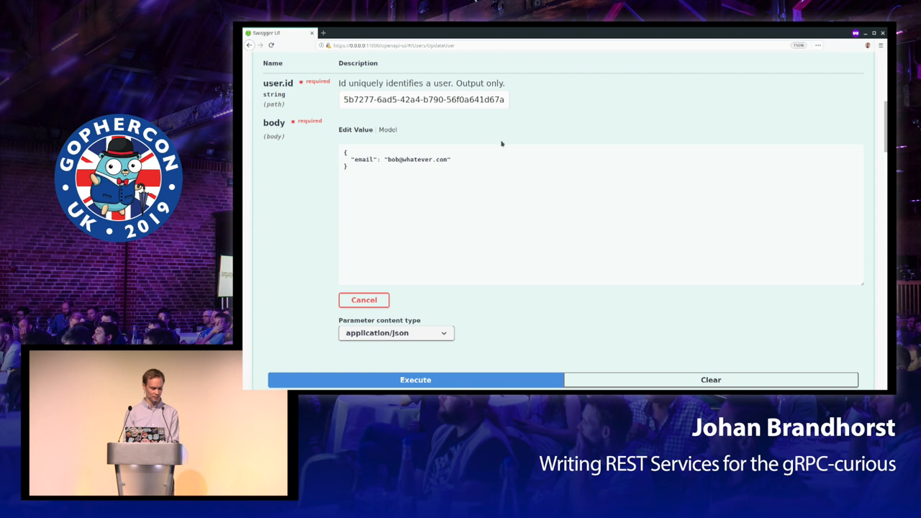
click(475, 153)
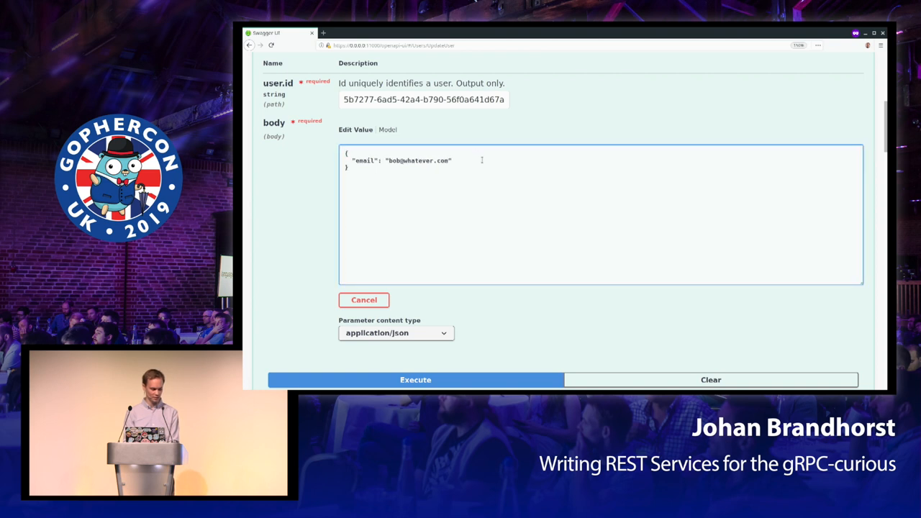
scroll(486, 166, down, 2)
scroll(490, 169, down, 3)
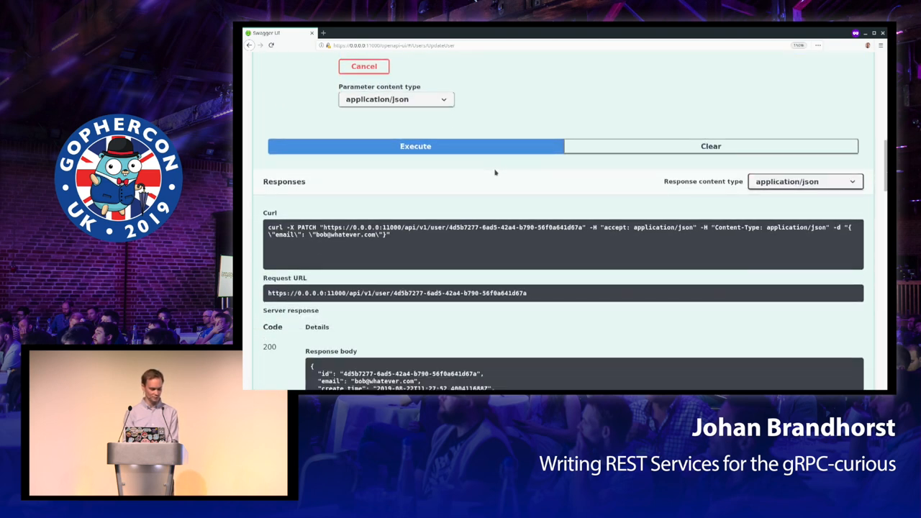
- Return to the editor and show the UpdateUser implementation in server.go at the invalid-field error line
key(alt+Tab)
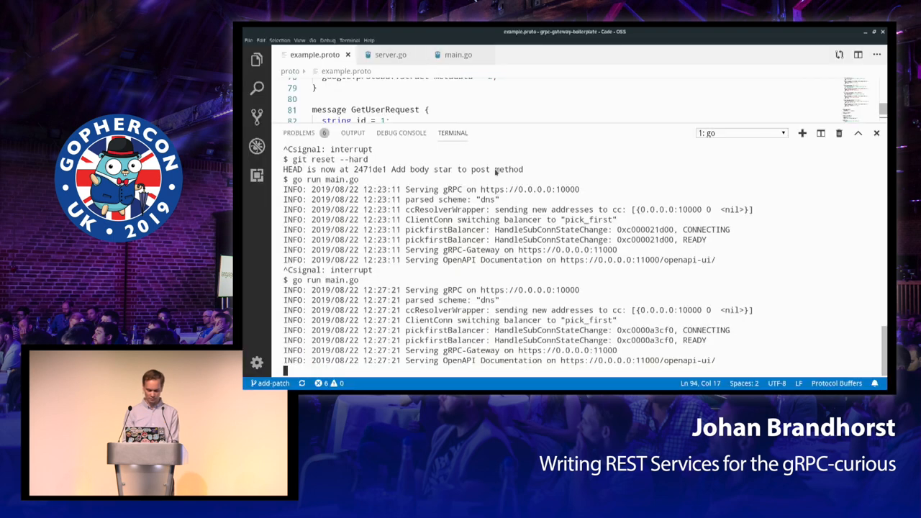
key(ctrl+grave)
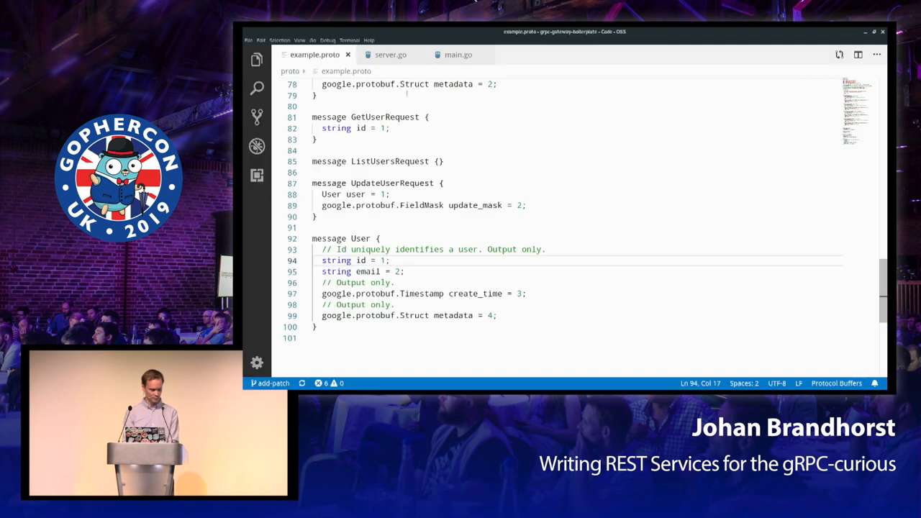
click(390, 54)
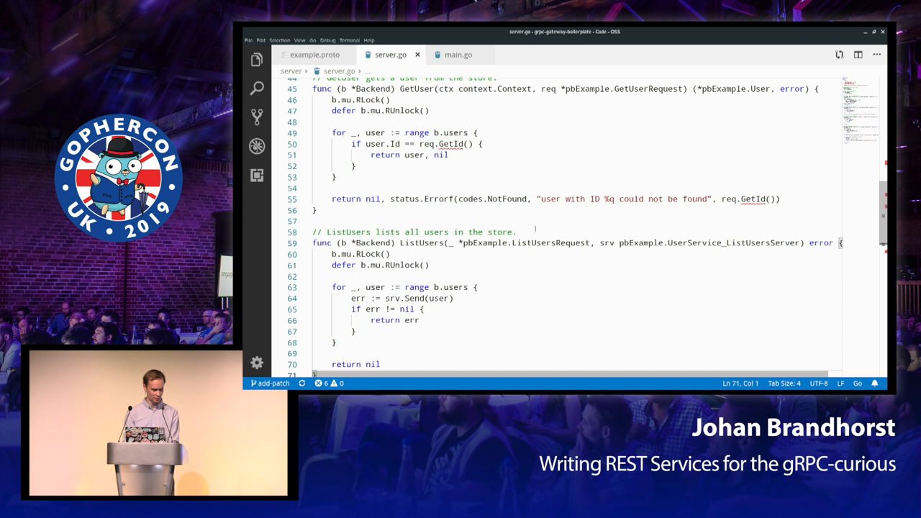
scroll(535, 229, down, 5)
scroll(536, 229, down, 1)
scroll(535, 229, down, 1)
scroll(535, 229, down, 1)
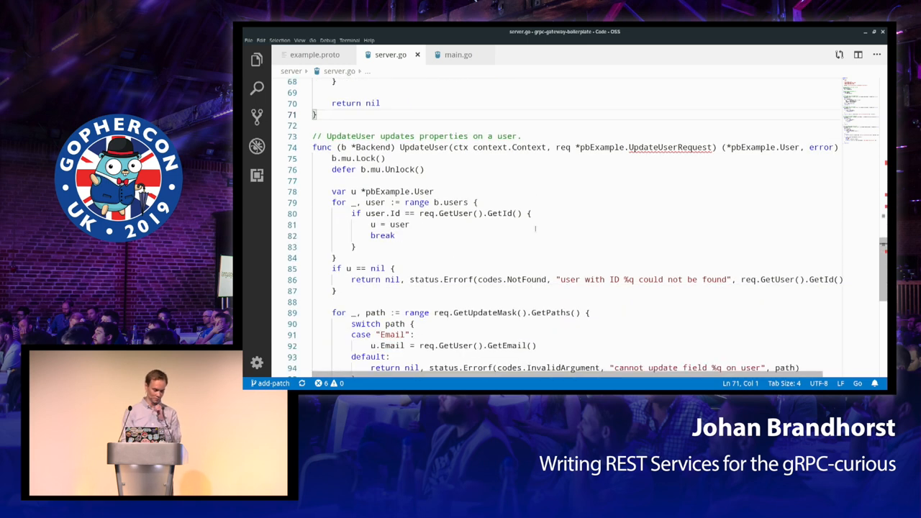
scroll(535, 229, down, 2)
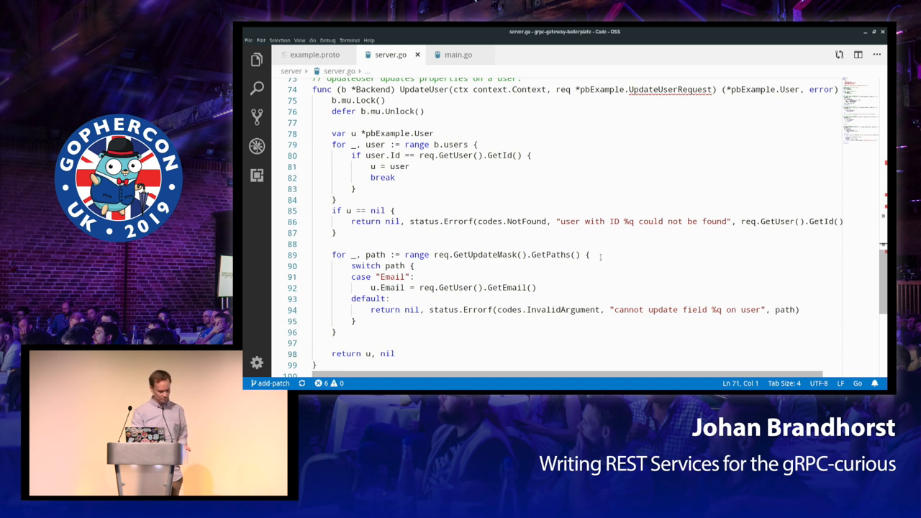
scroll(606, 257, down, 1)
scroll(607, 256, down, 1)
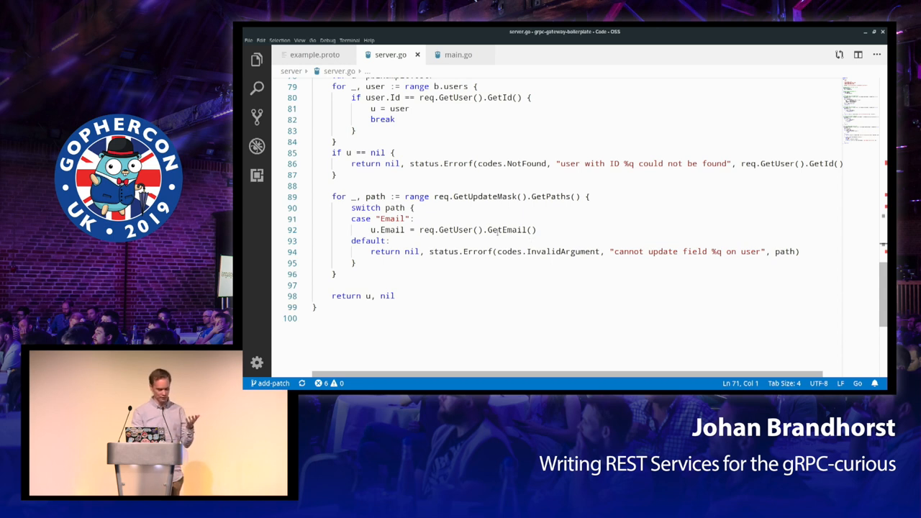
click(505, 240)
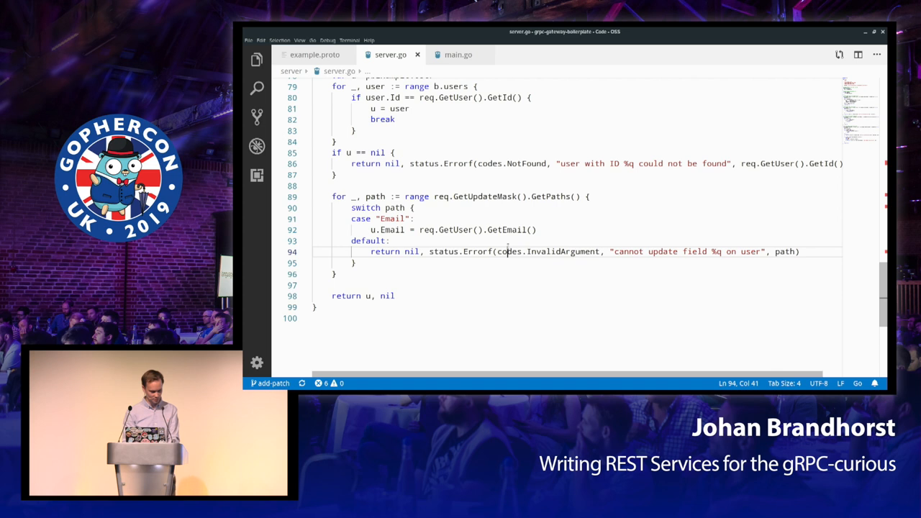
- Show the integrated terminal with the interrupted server runs
key(ctrl+grave)
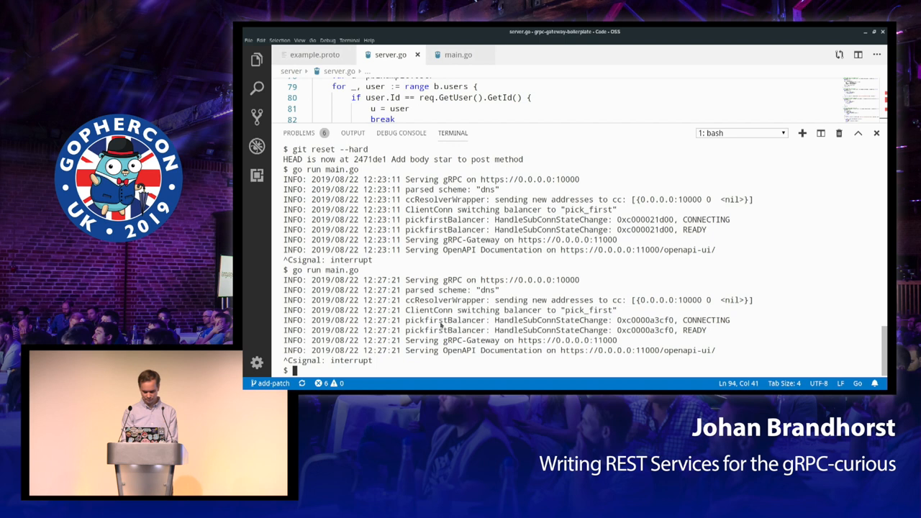
- Check out the add-error-handling branch and review main.go's CustomErrorHandler hookup
click(270, 383)
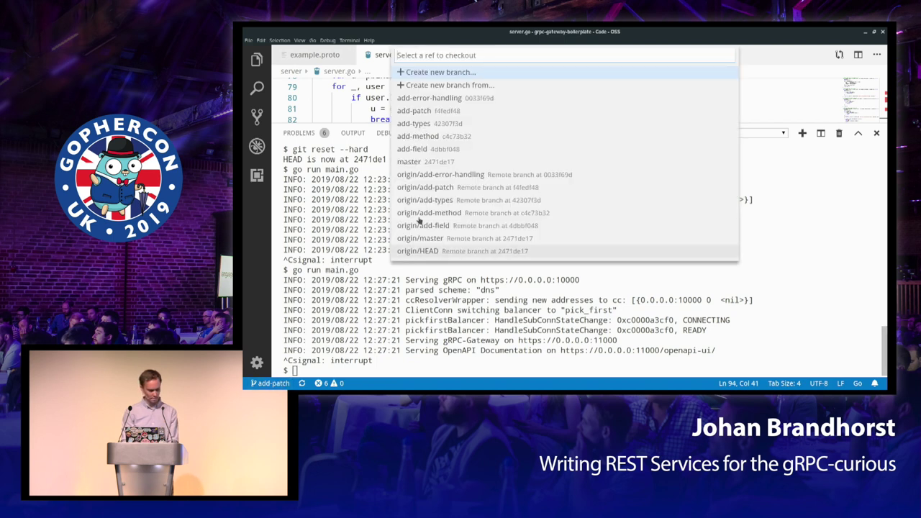
click(494, 99)
key(ctrl+grave)
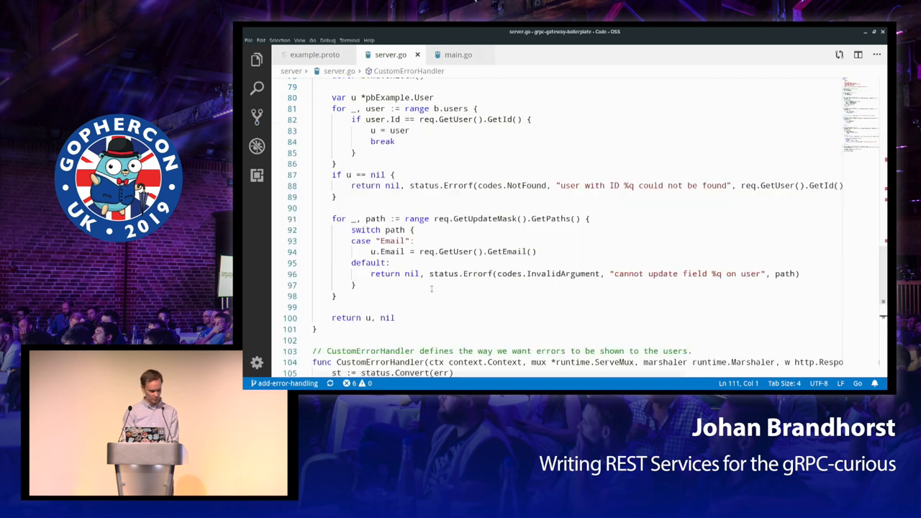
click(317, 55)
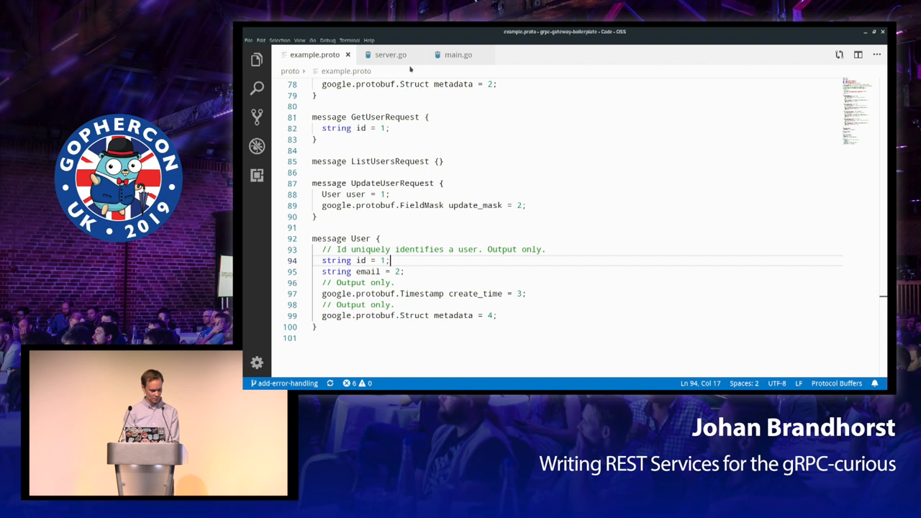
click(457, 55)
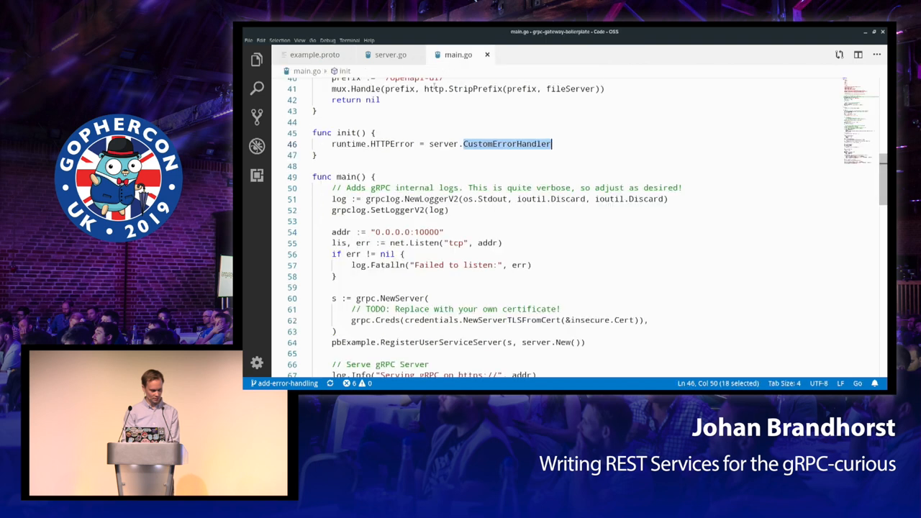
click(426, 114)
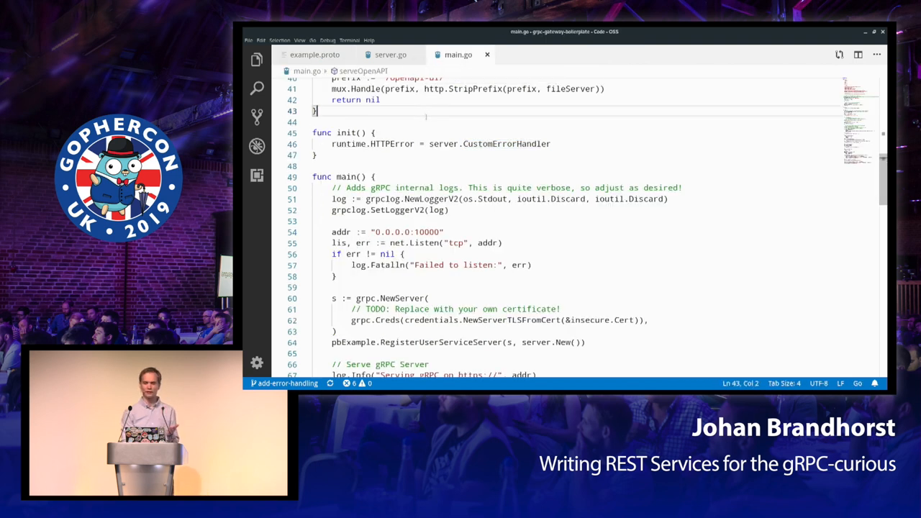
click(440, 122)
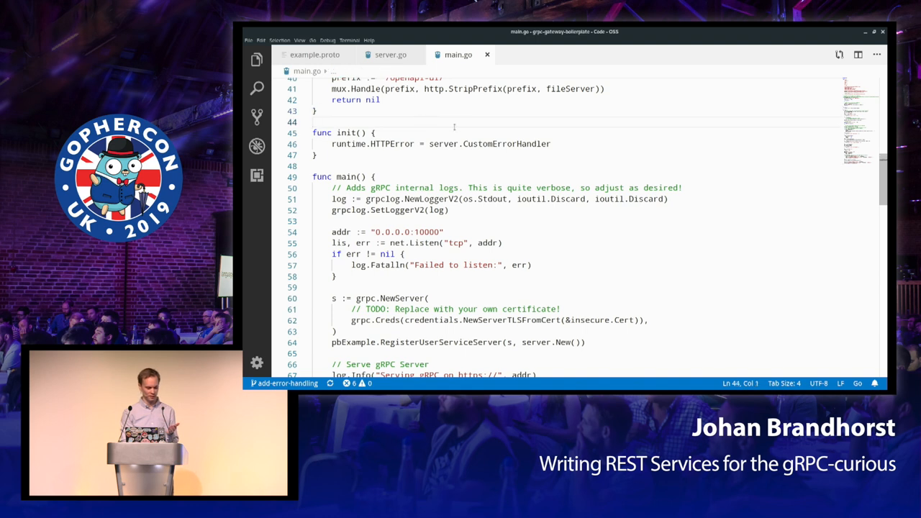
click(515, 144)
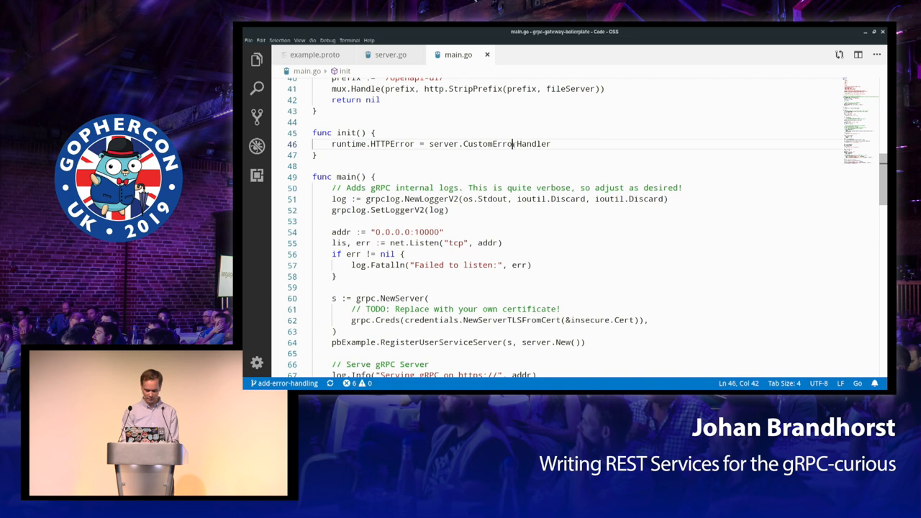
- Inspect the CustomErrorHandler definition in server.go, then rerun the server with go run main.go
key(F12)
scroll(514, 144, down, 1)
scroll(515, 145, down, 3)
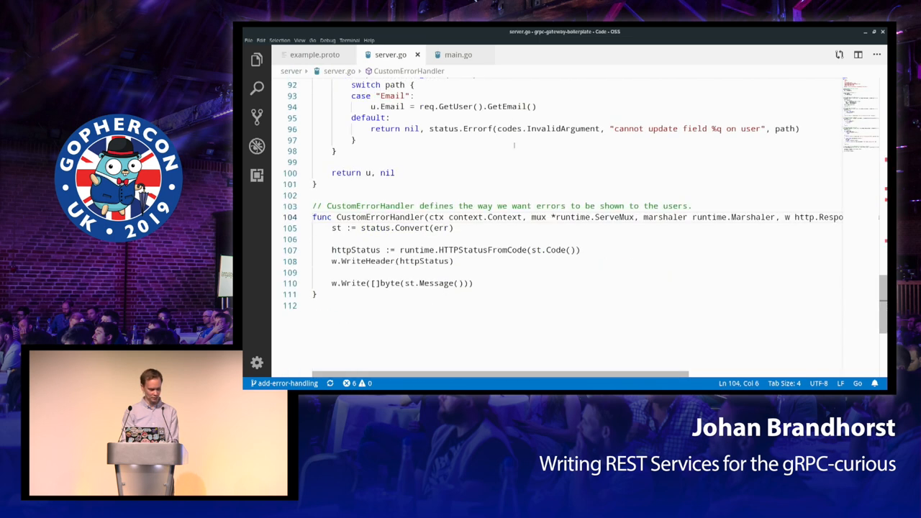
scroll(513, 147, down, 1)
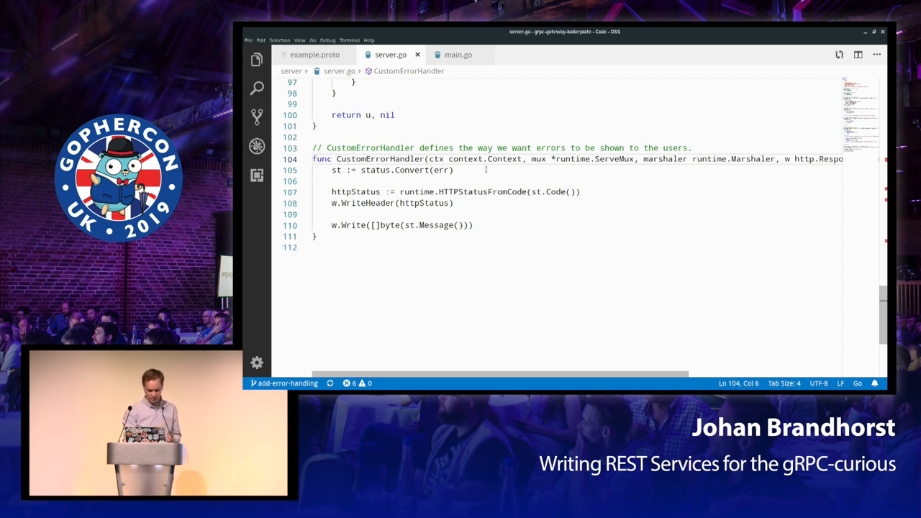
click(515, 171)
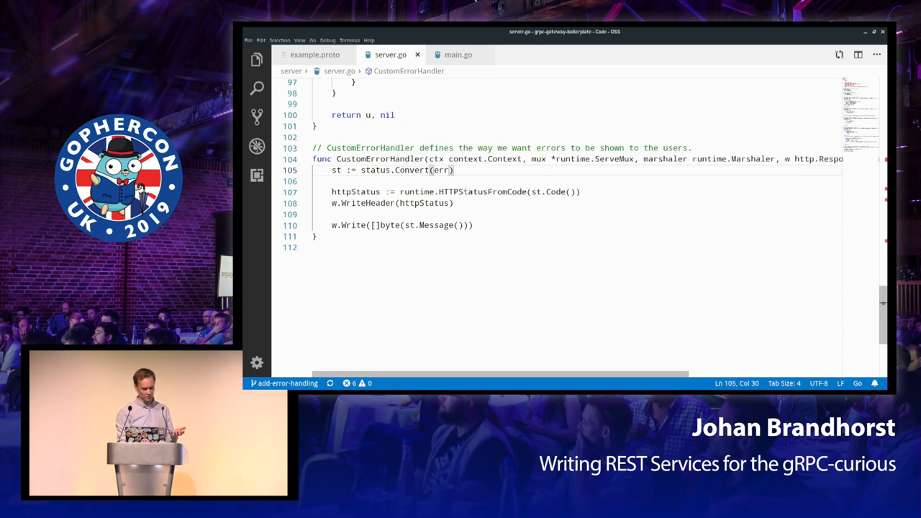
click(493, 180)
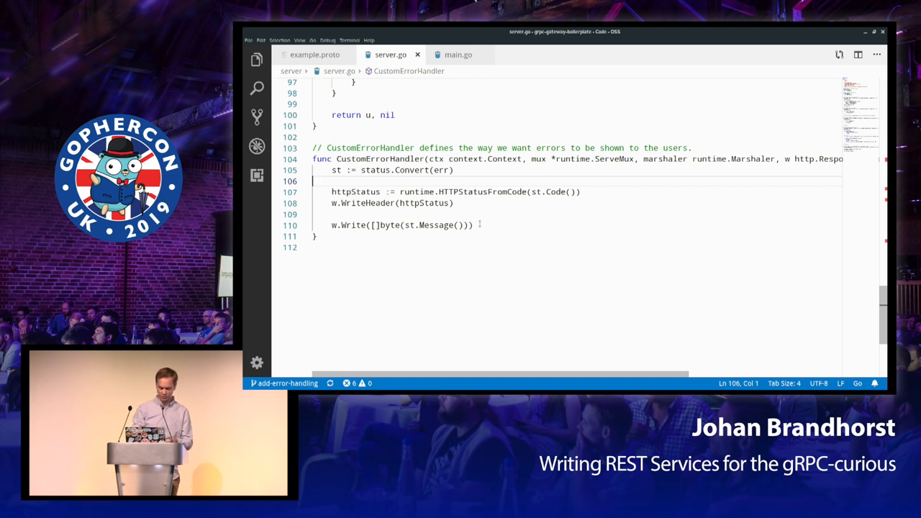
key(ctrl+grave)
text(go run a)
key(BackSpace)
text(main.go)
key(Return)
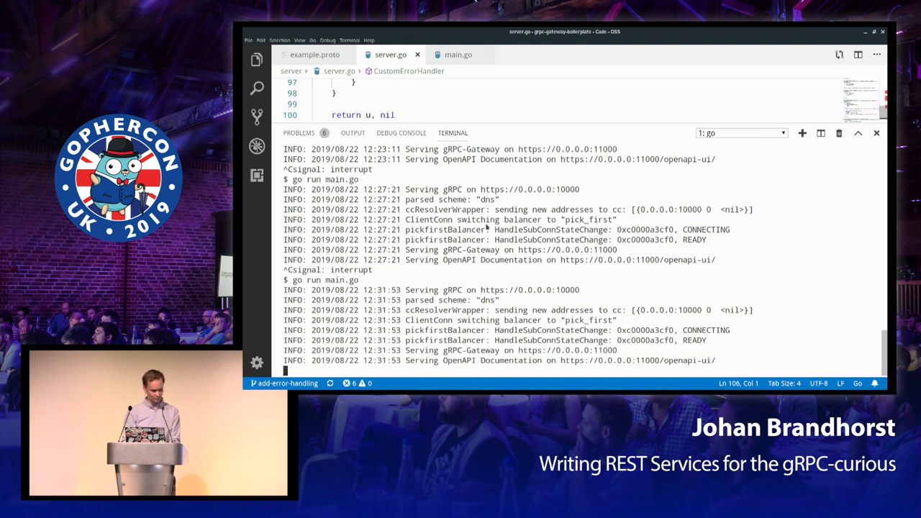
- Reload Swagger UI against the restarted server and collapse the PATCH operation
key(alt+Tab)
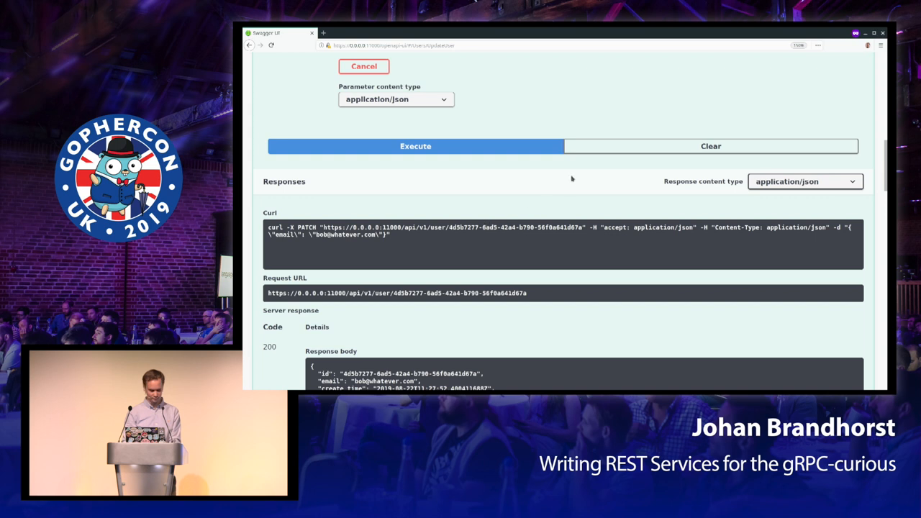
key(ctrl+shift+e)
key(ctrl+r)
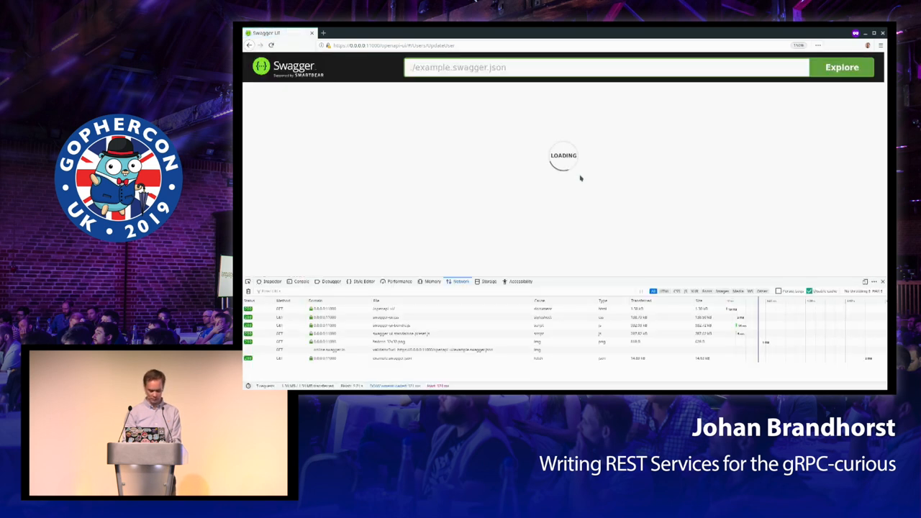
key(F12)
click(500, 81)
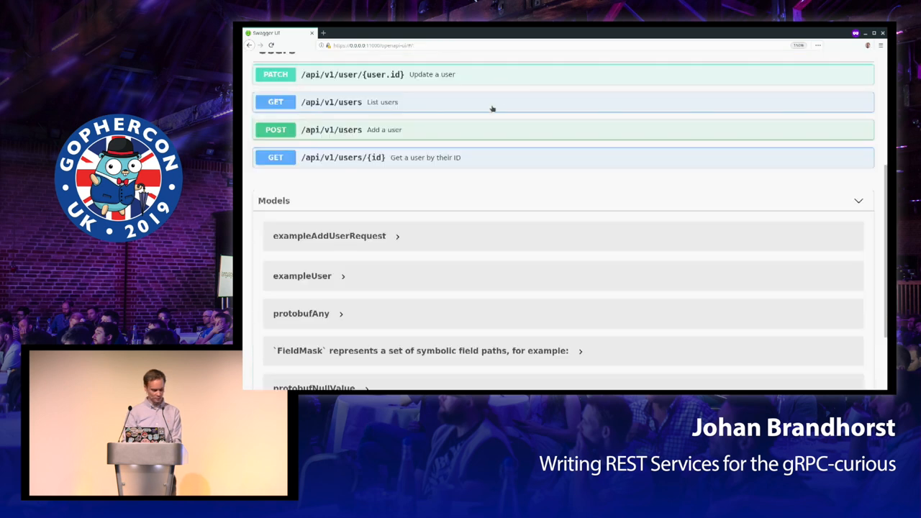
- Request GET /api/v1/users/1234 and get the plain-text 404 user-not-found reply
click(683, 154)
click(821, 205)
scroll(669, 177, down, 10)
scroll(563, 148, up, 3)
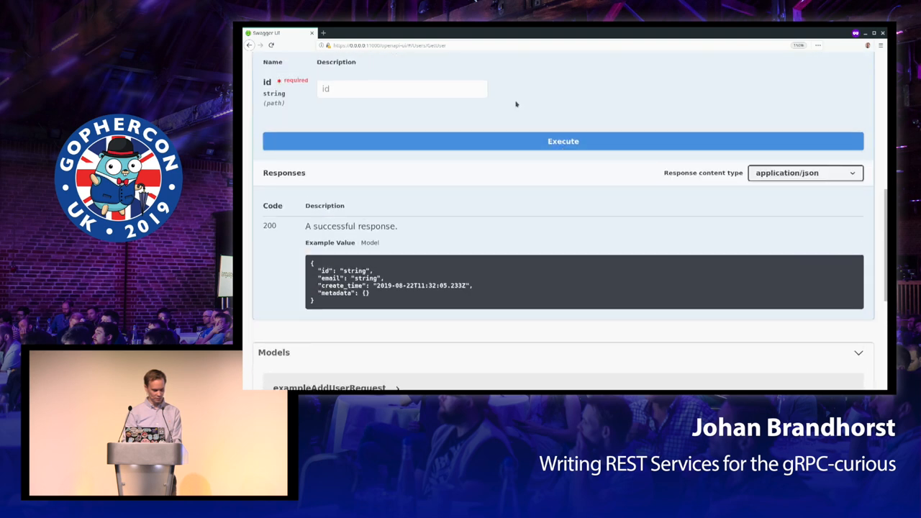
click(444, 96)
text(1234)
click(412, 143)
scroll(502, 215, down, 2)
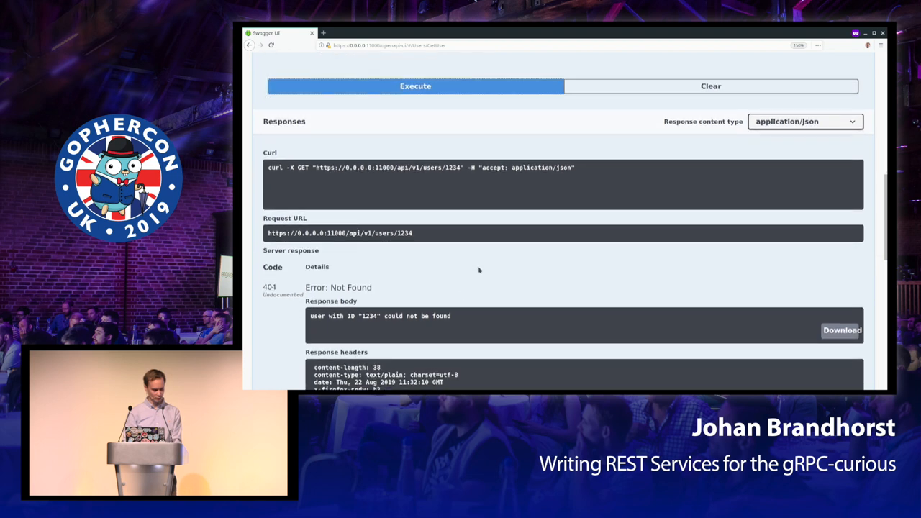